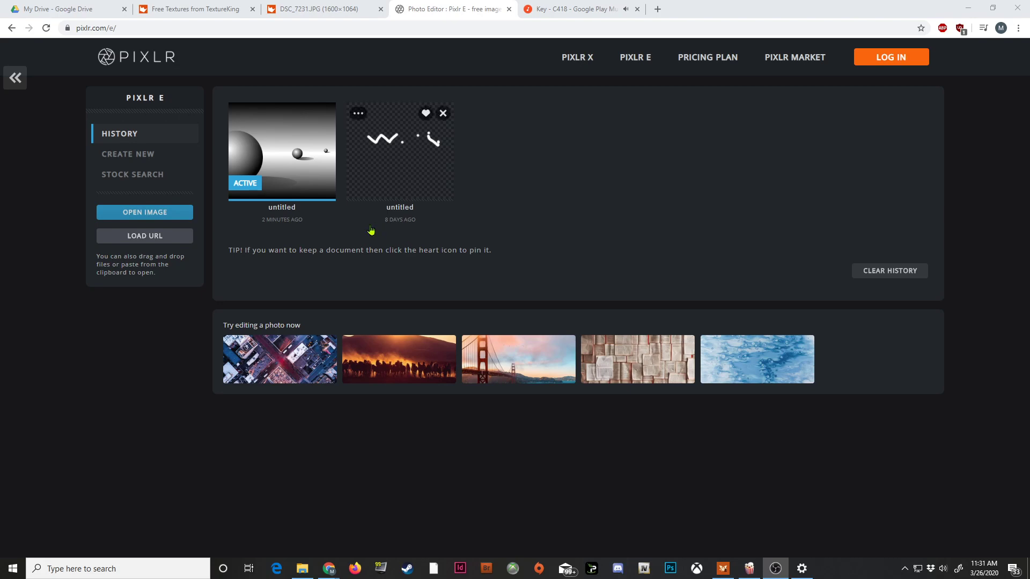
Open the active untitled document with the three grayscale spheres from the history
click(143, 31)
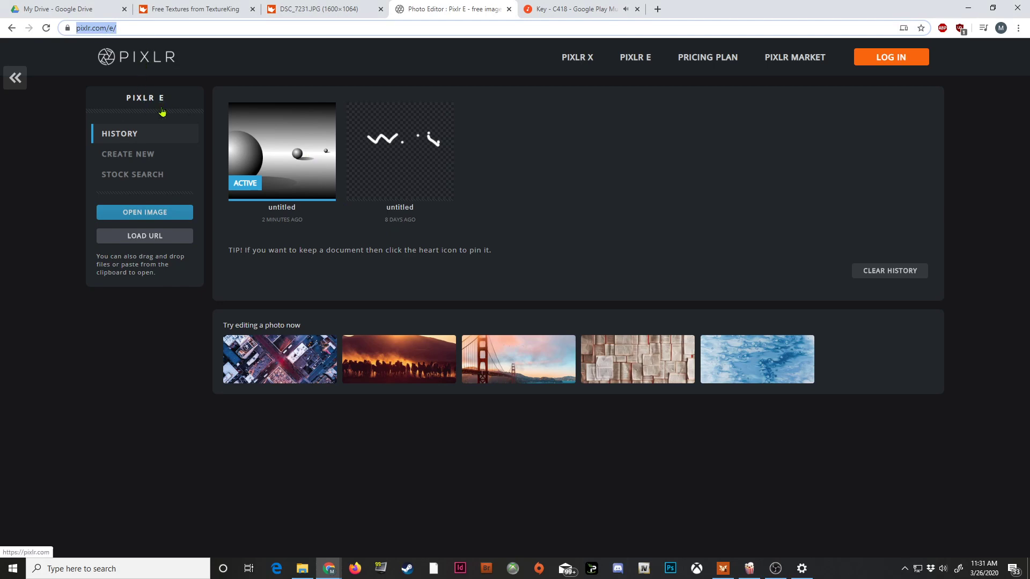
mouse_move(264, 144)
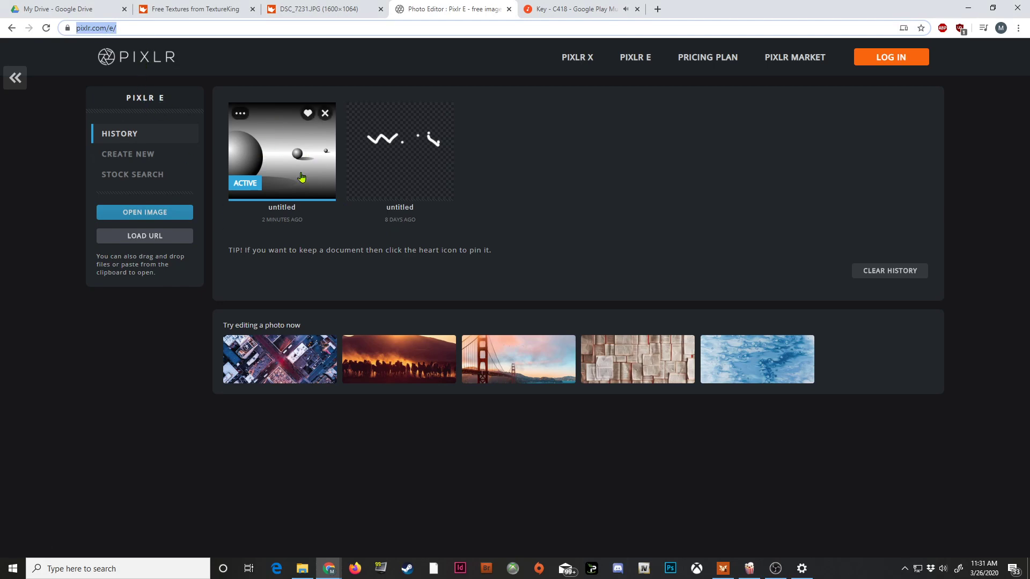
click(286, 148)
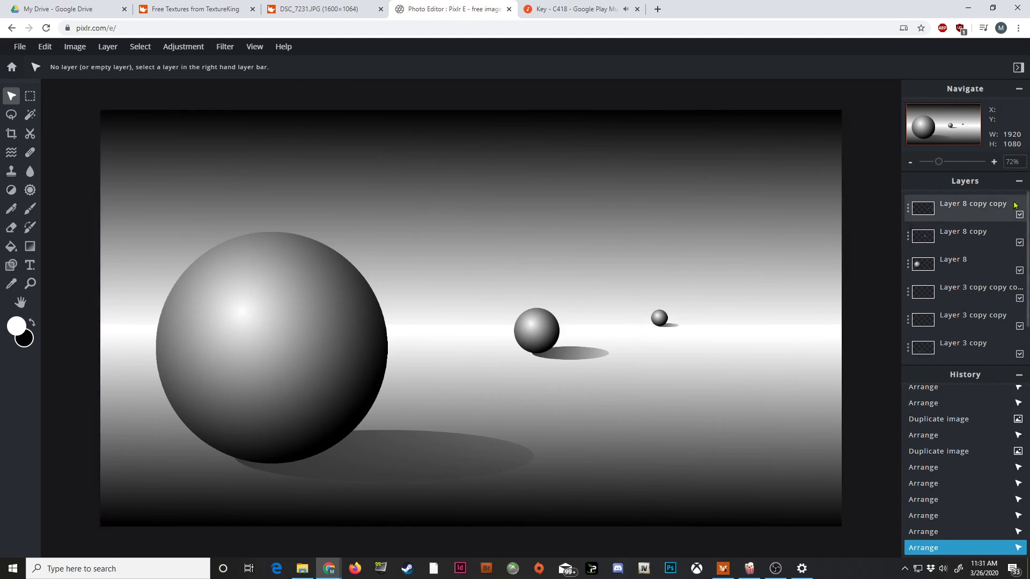
Hide and show each sphere and shadow layer from Layer 8 copy copy down to Layer 3 copy to identify its contents
click(960, 267)
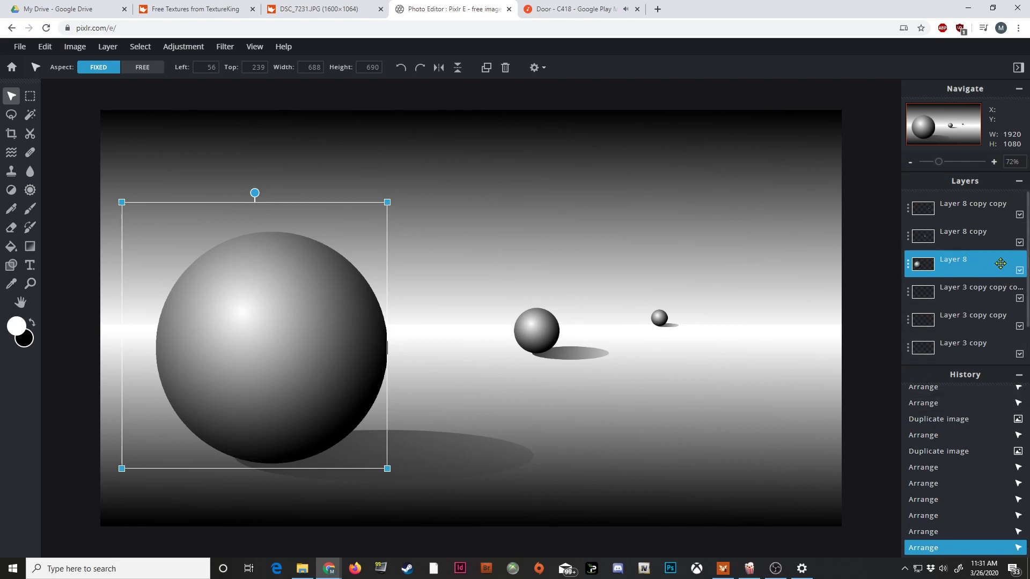
click(1018, 215)
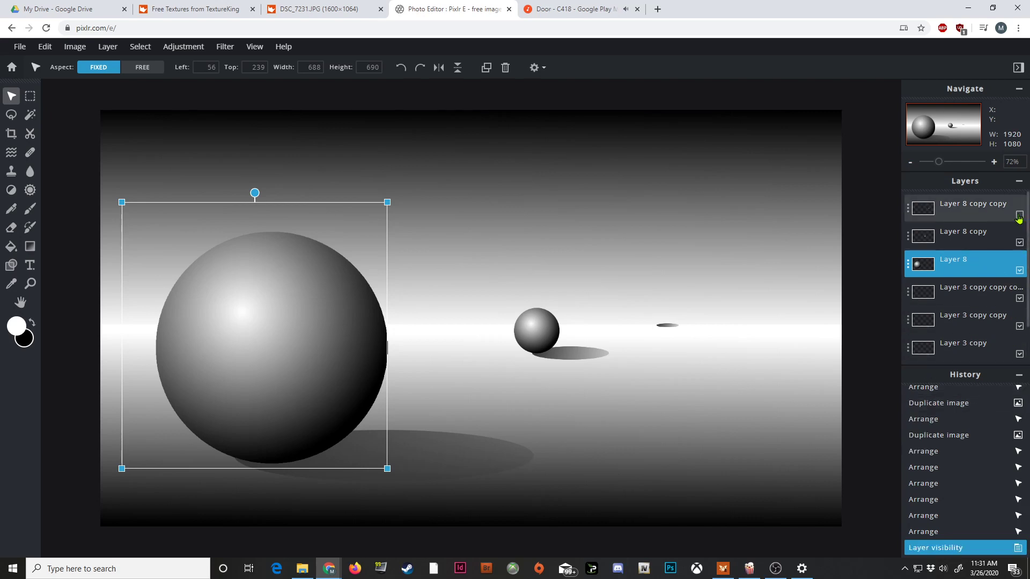
click(1018, 215)
click(1018, 244)
click(1020, 243)
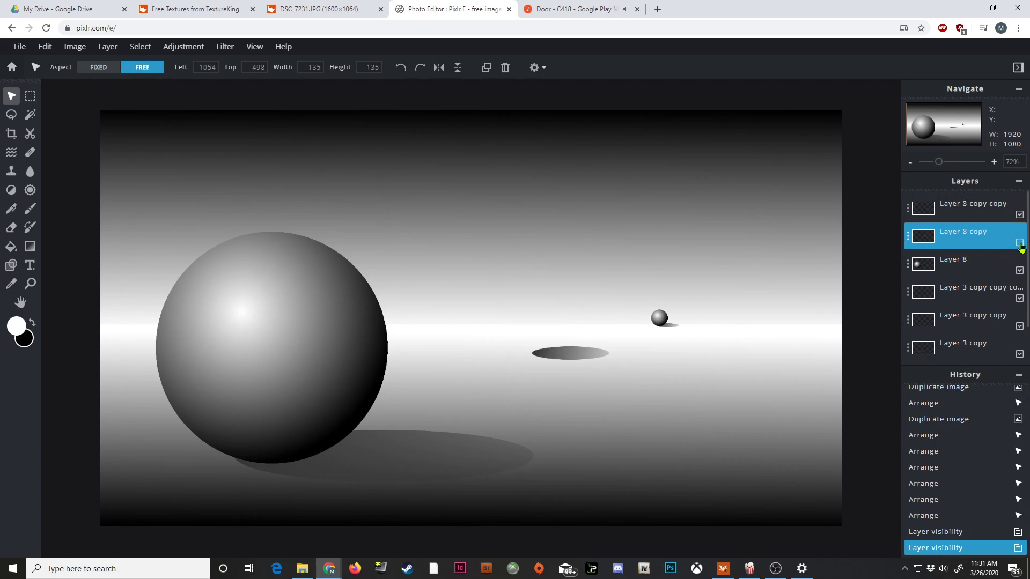
click(1020, 243)
click(1019, 271)
click(1019, 271)
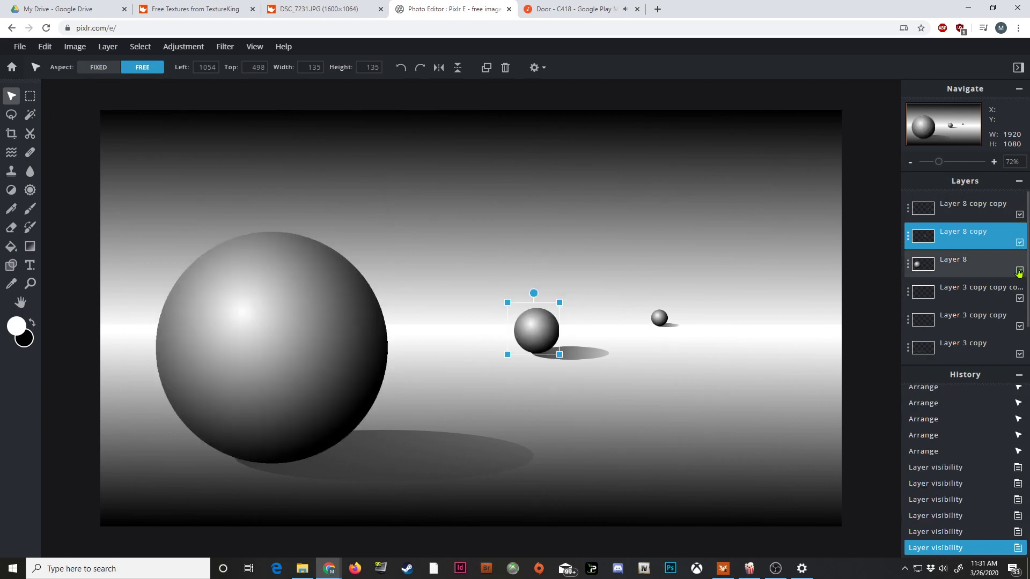
click(1019, 299)
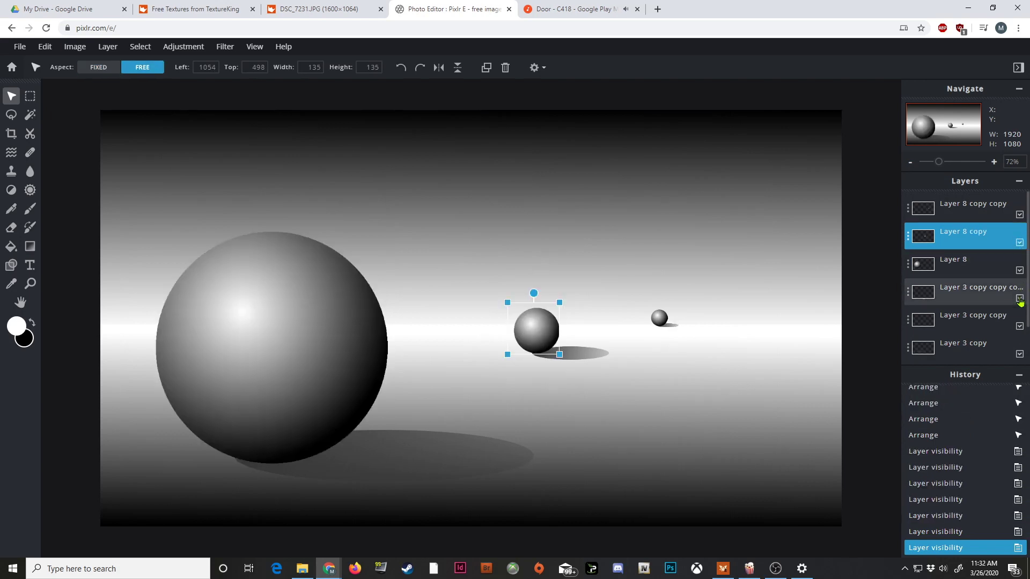
click(1019, 299)
click(1020, 326)
click(1019, 326)
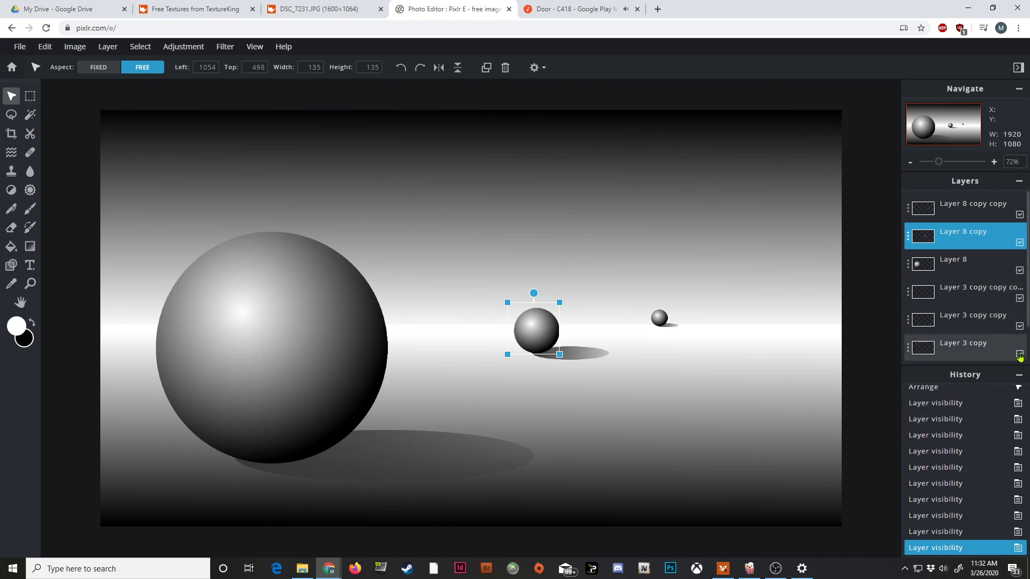
click(1019, 353)
click(1019, 354)
click(1019, 353)
click(1020, 353)
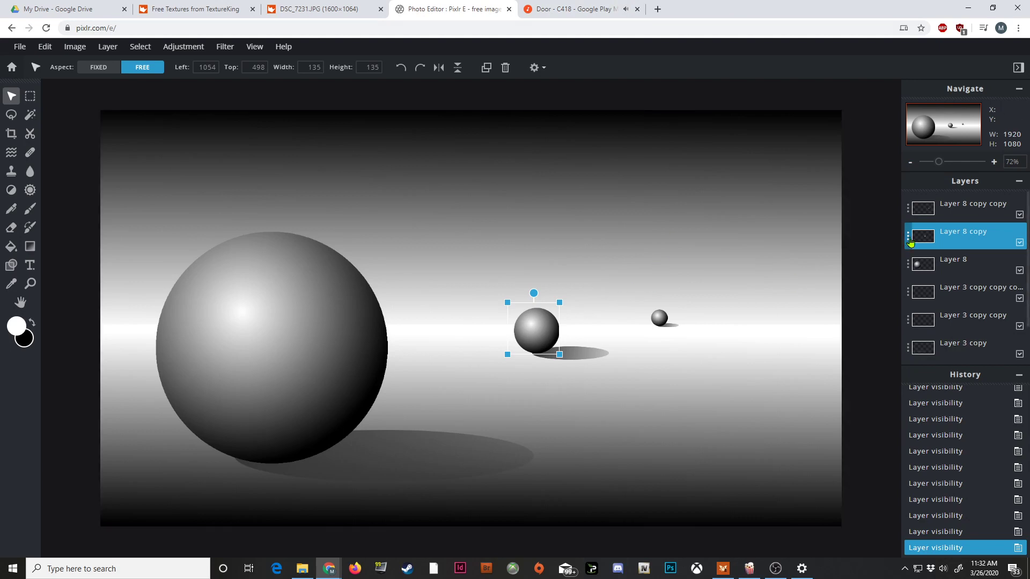
Lower the computer's speaker volume to 36
click(943, 569)
scroll(933, 491, down, 7)
scroll(934, 491, down, 3)
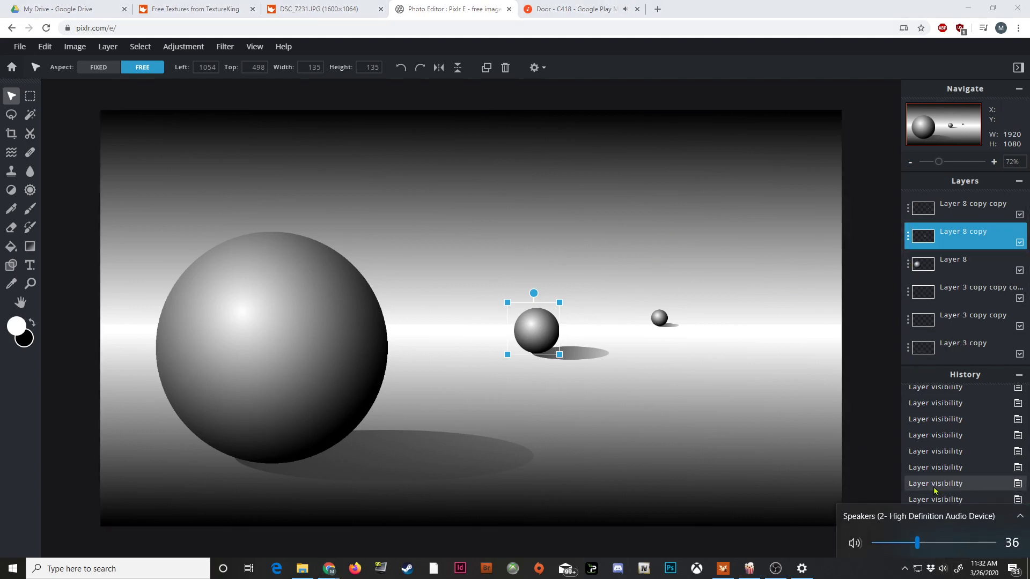
click(894, 4)
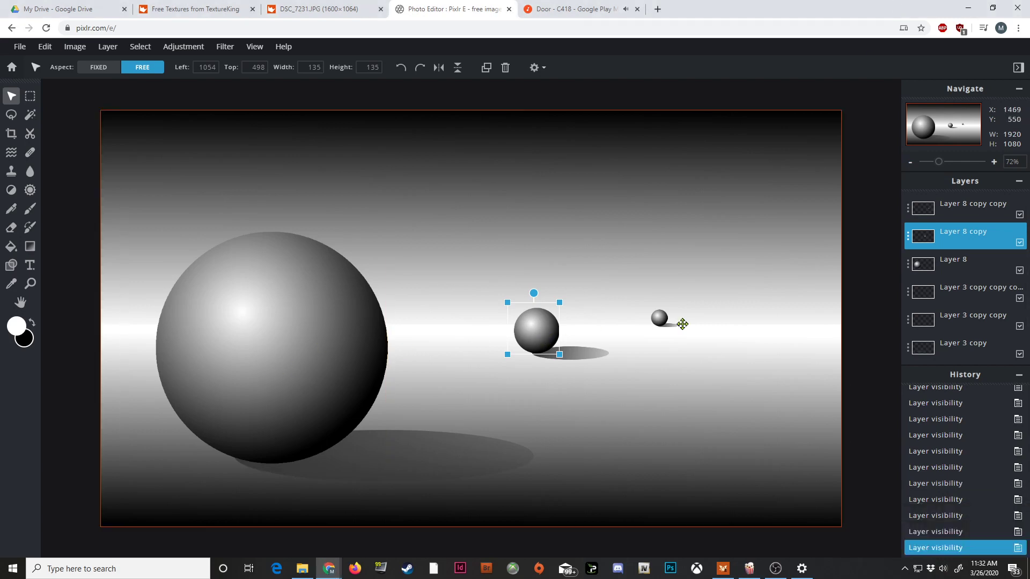
Select the large, middle and smallest spheres on the canvas in turn to see which layer each one belongs to
click(385, 317)
click(552, 337)
click(660, 317)
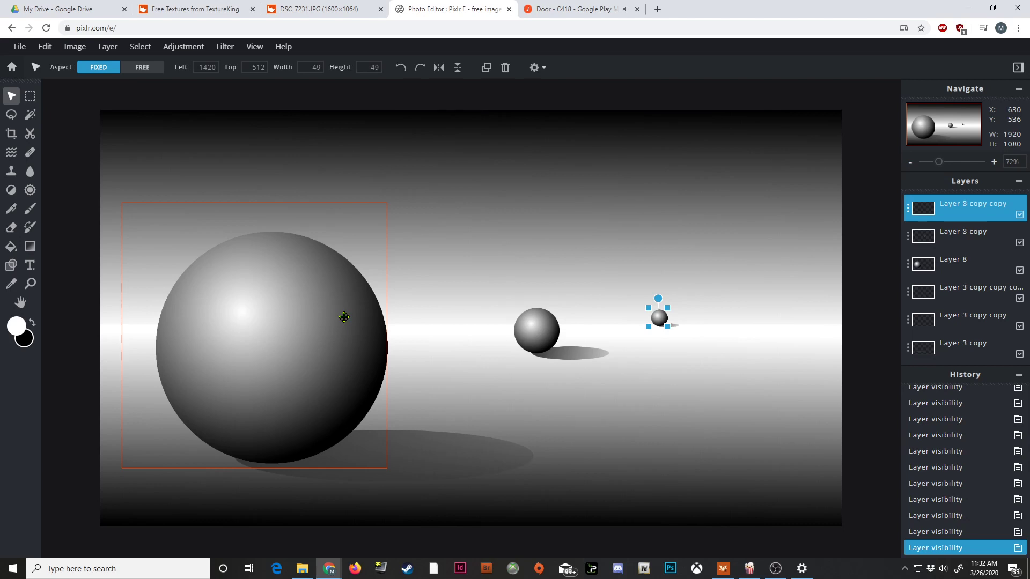
Lower the computer's speaker volume to 26
click(942, 569)
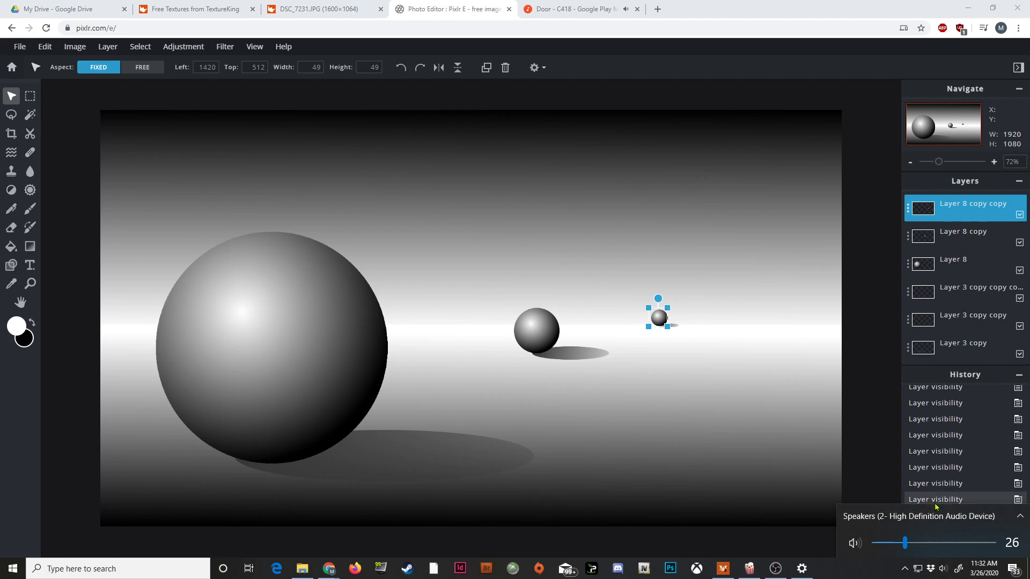
click(723, 6)
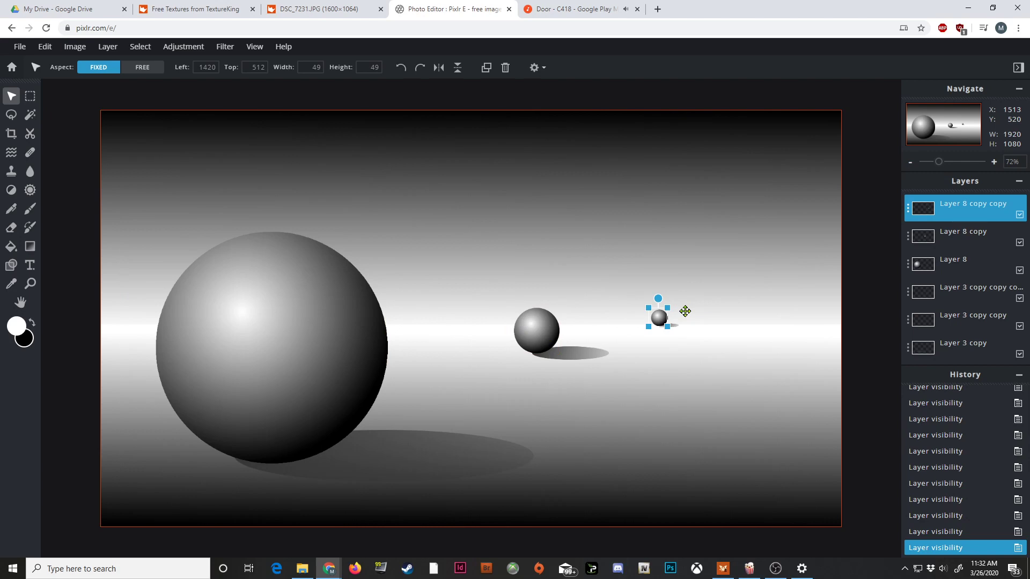
click(942, 568)
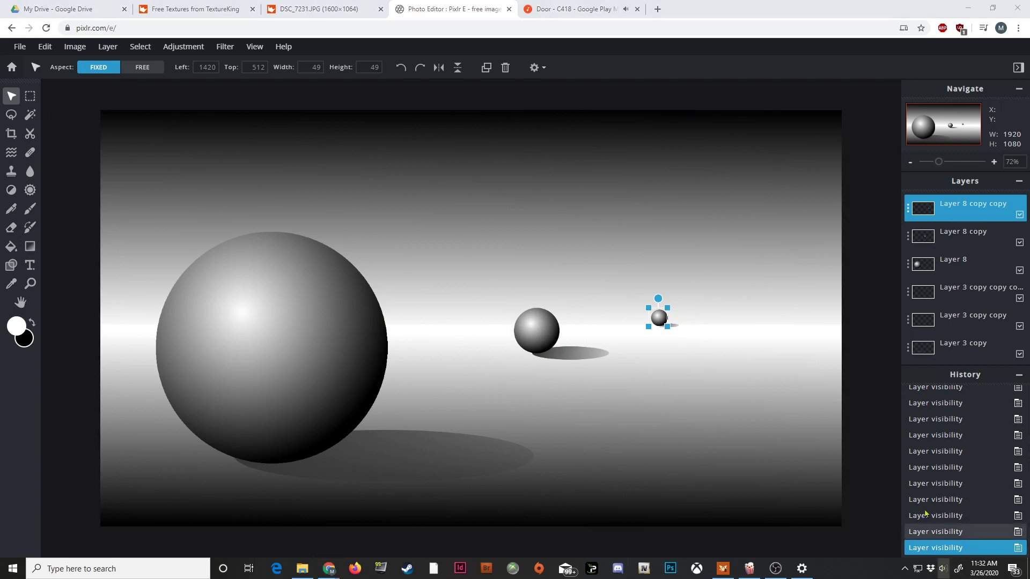
click(815, 5)
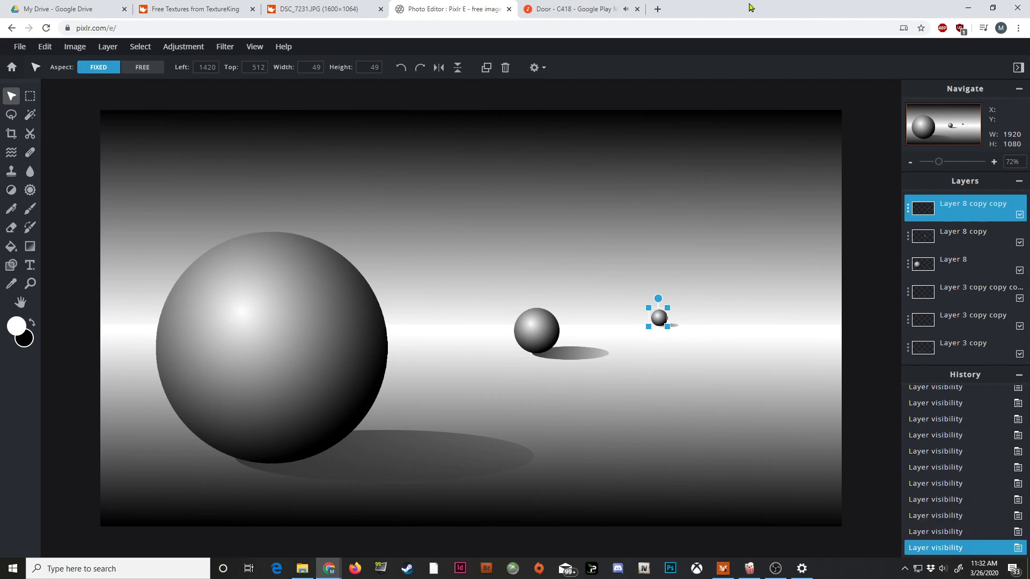
Select the middle sphere and hide and show its layer, Layer 8 copy, to check the selection
click(549, 327)
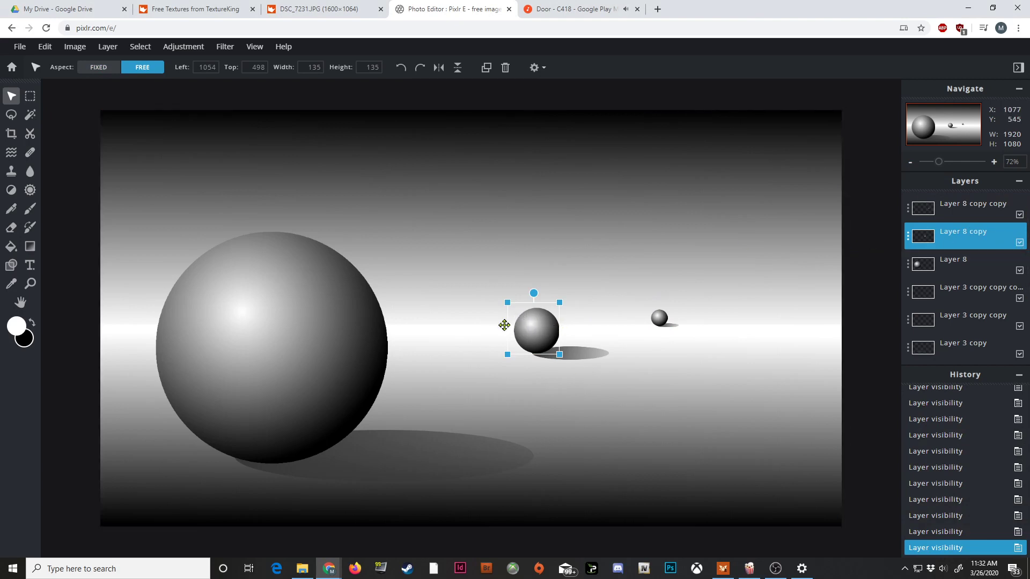
click(1019, 243)
click(1019, 242)
click(1019, 243)
click(1020, 242)
Apply a Levels adjustment to the middle sphere with midtones at 0.8 and the output black level at 120
click(183, 50)
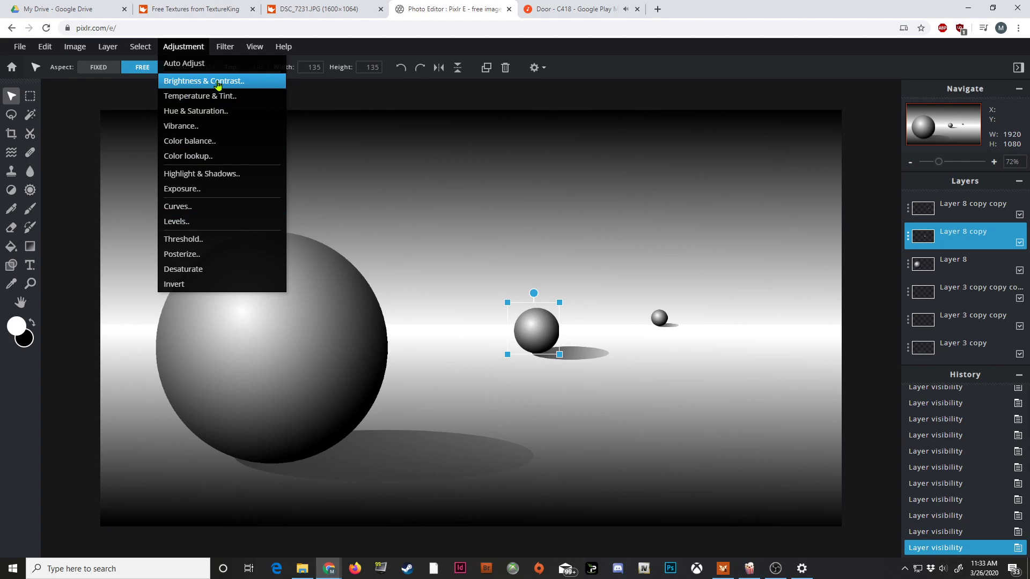
click(205, 224)
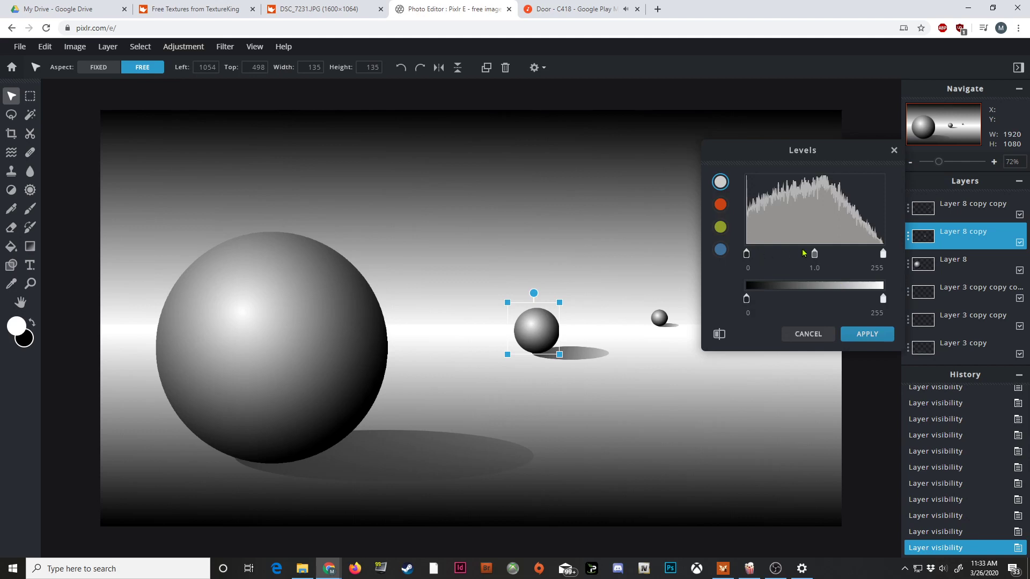
drag(832, 157, 820, 90)
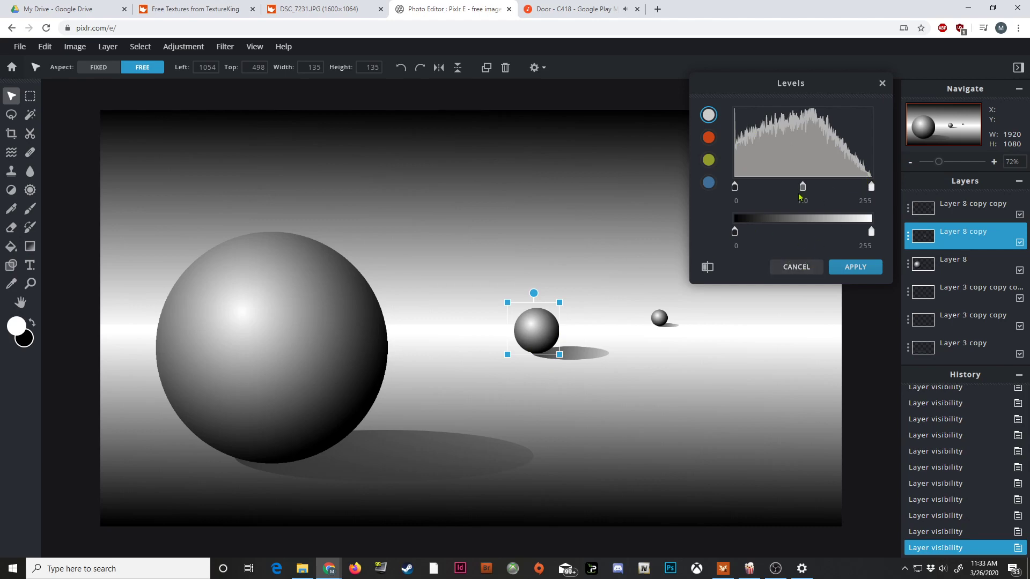
mouse_move(803, 188)
mouse_down()
mouse_move(767, 188)
mouse_move(821, 198)
mouse_move(787, 197)
mouse_move(801, 197)
mouse_up()
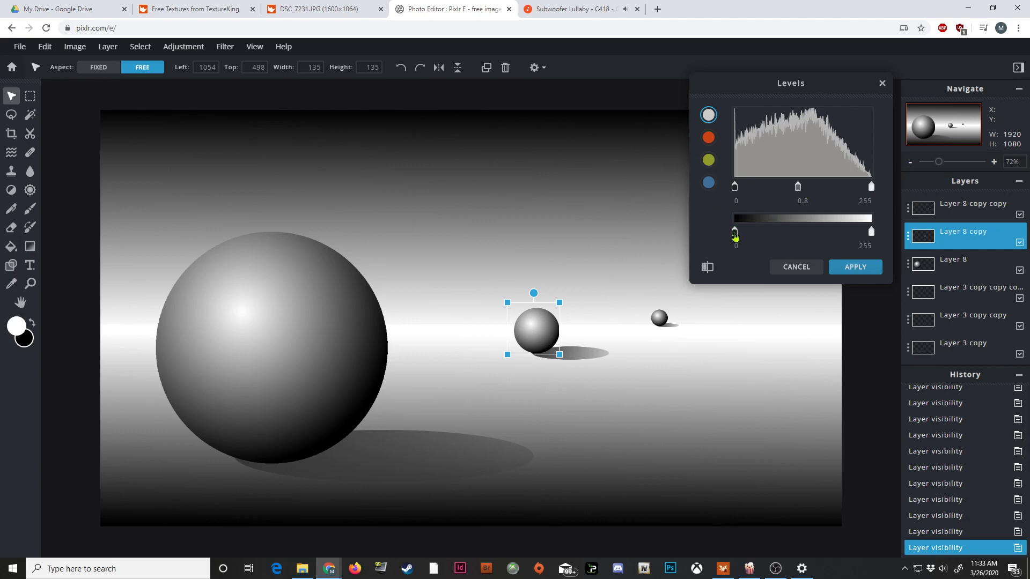
drag(735, 237, 798, 240)
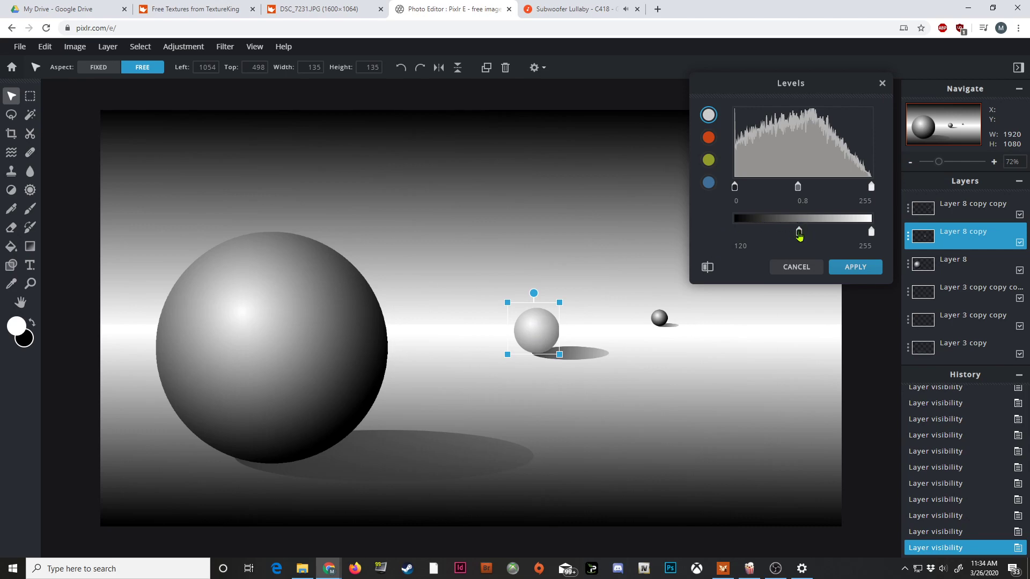
right_click(850, 262)
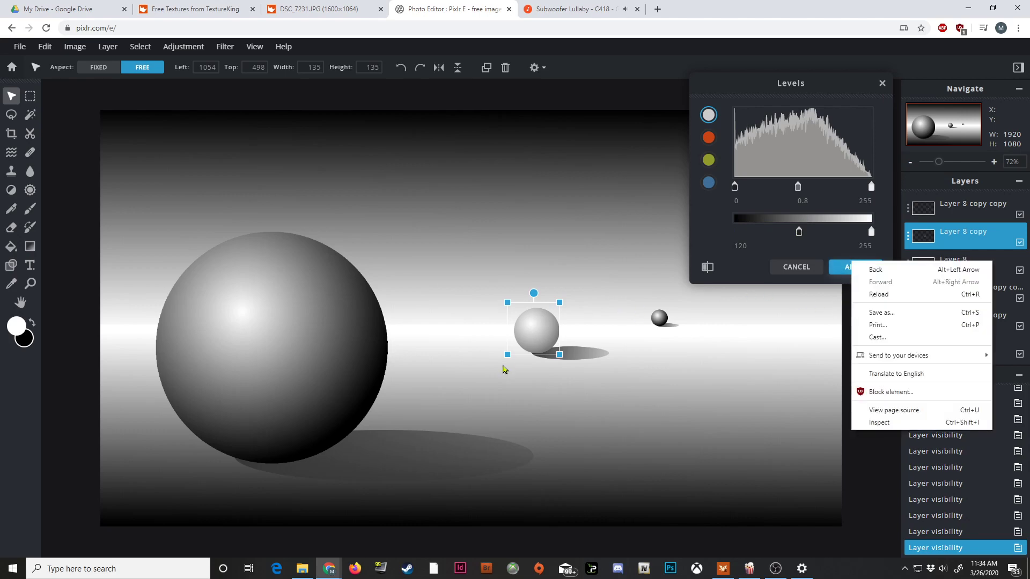
click(844, 271)
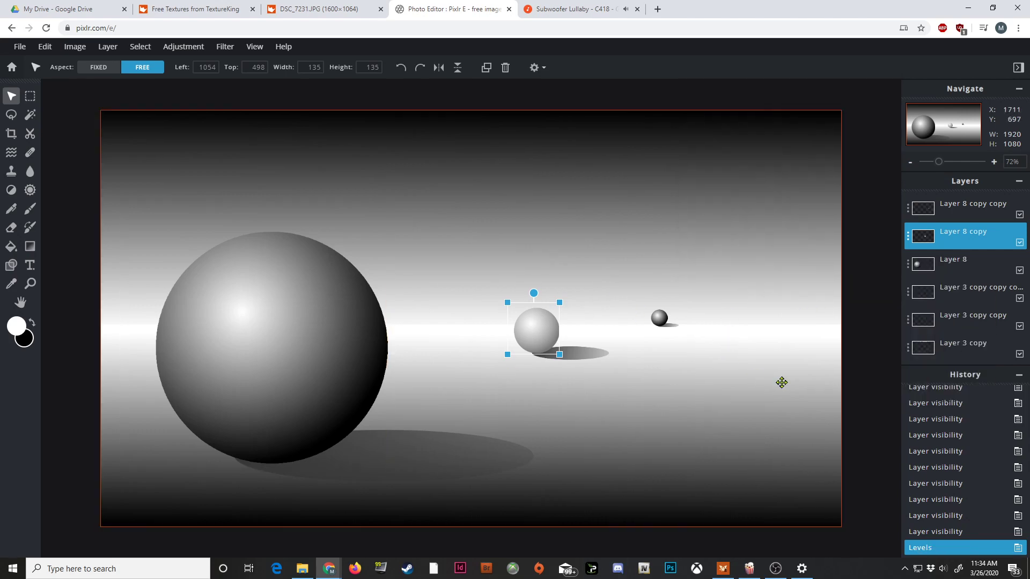
Apply a Levels adjustment to the smallest sphere on Layer 8 copy copy with the output black level at 198
click(929, 213)
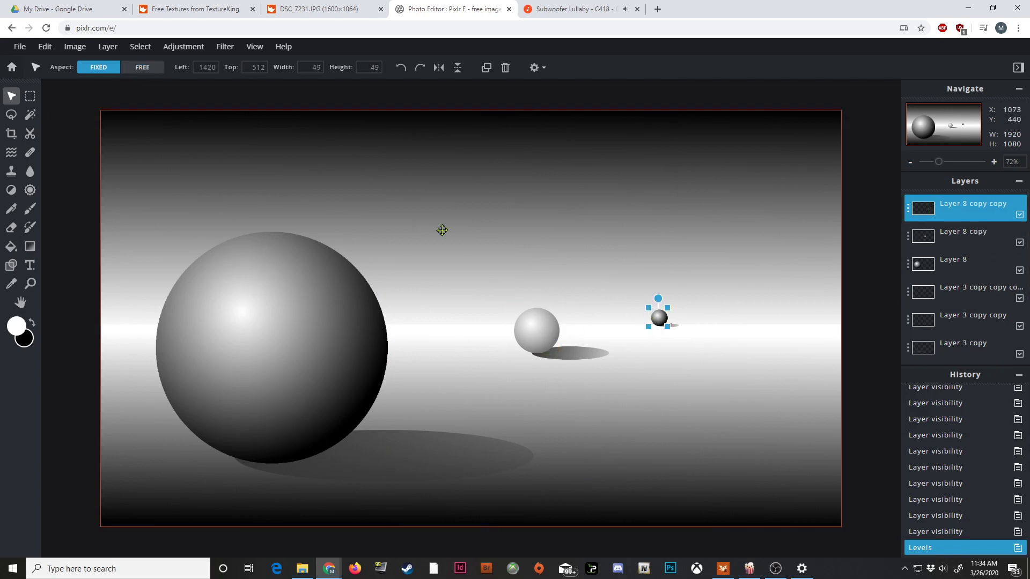
click(177, 47)
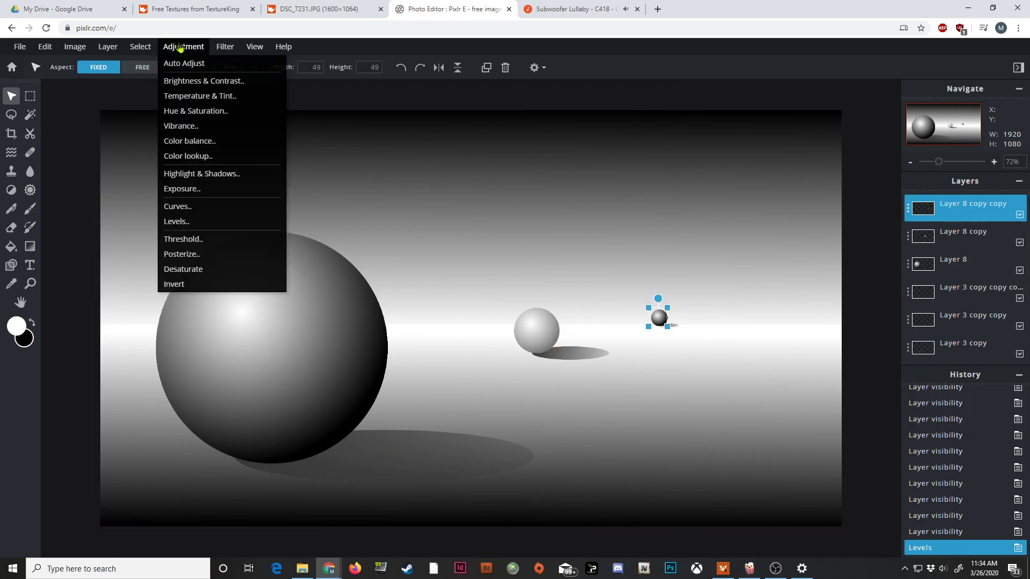
click(237, 223)
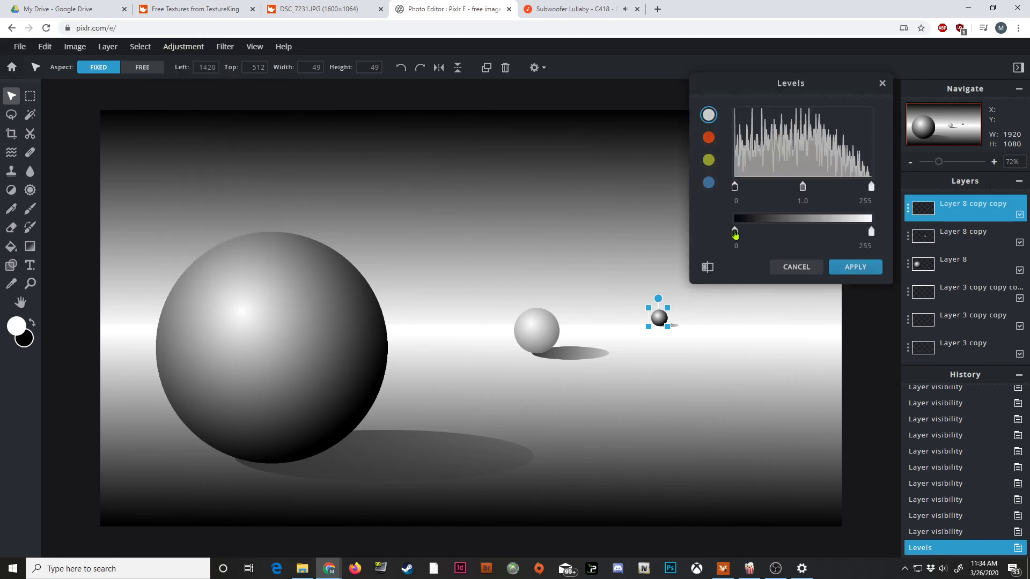
drag(735, 233, 841, 241)
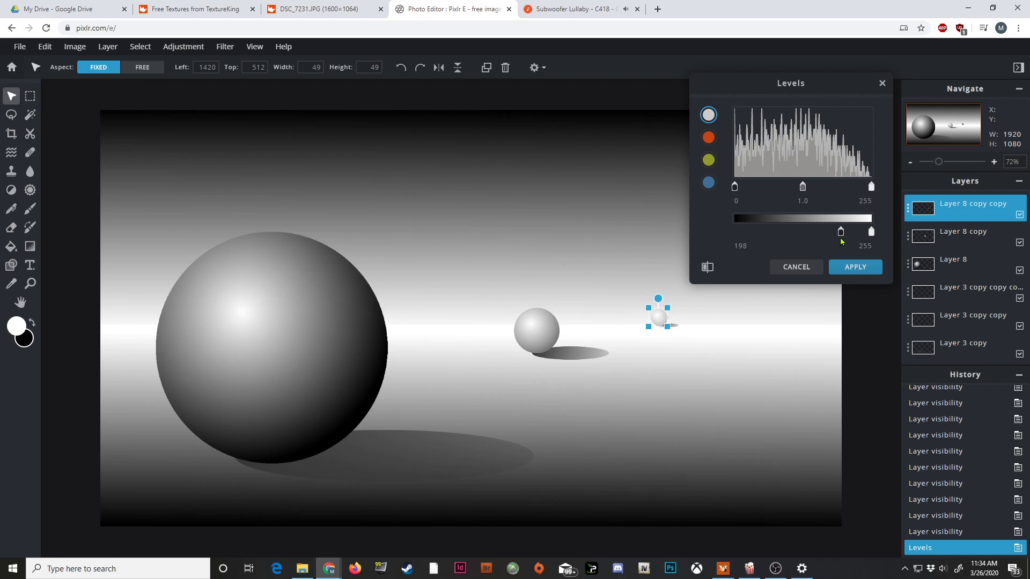
click(855, 267)
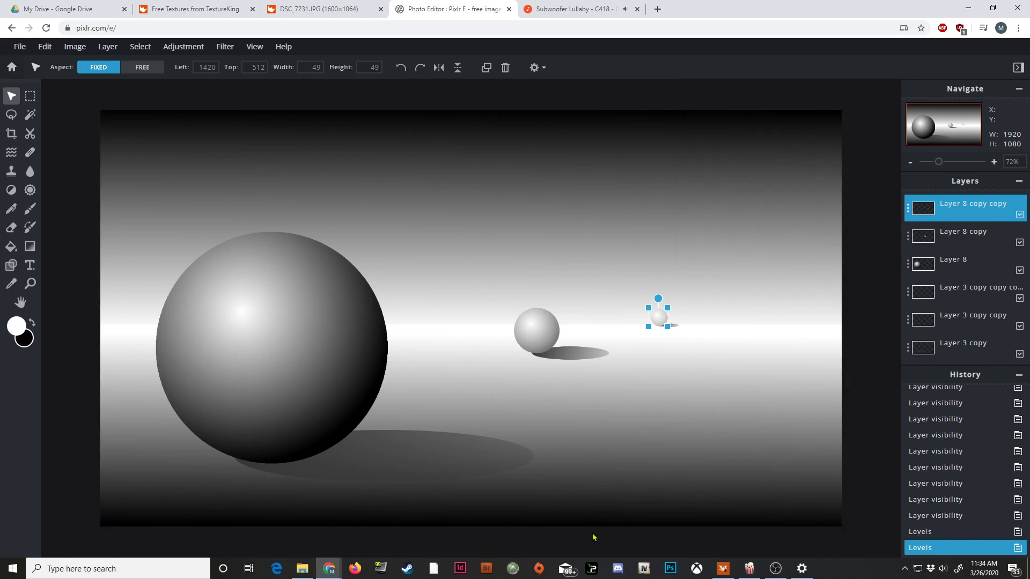
Select the three Layer 3 copy layers in turn to match each to its shadow, ending on the smallest sphere's shadow
click(868, 354)
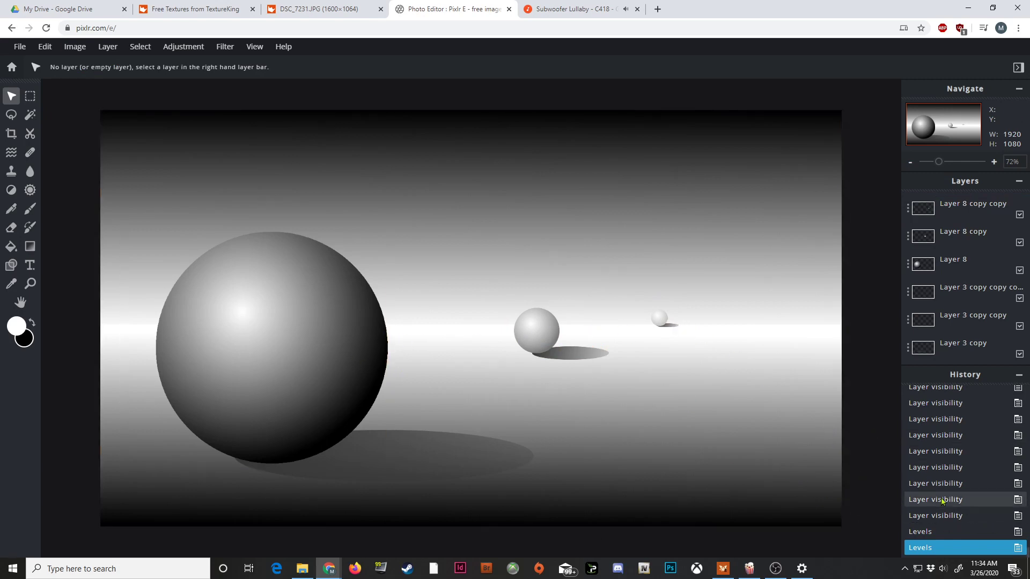
click(951, 318)
click(963, 345)
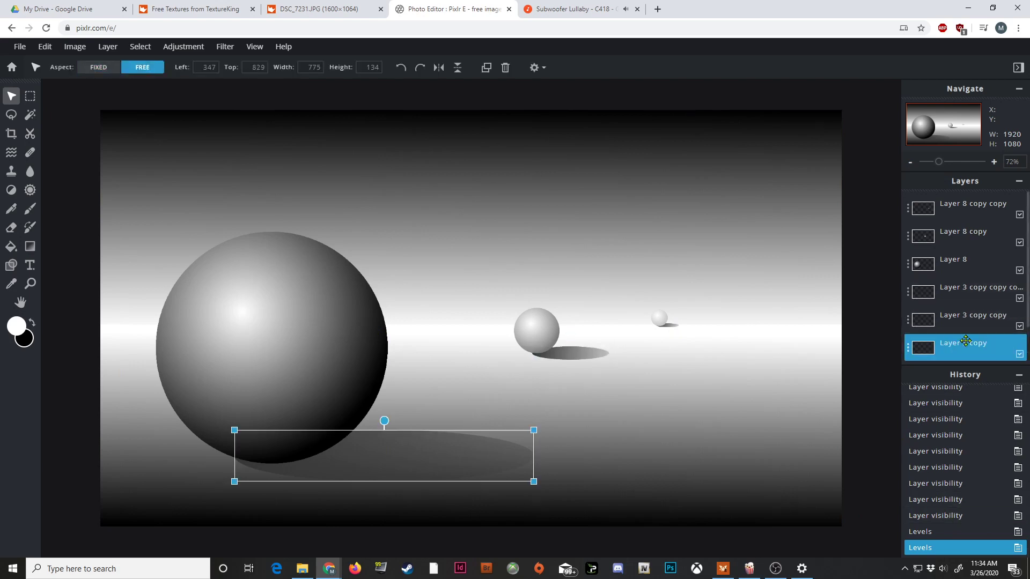
click(961, 318)
click(961, 289)
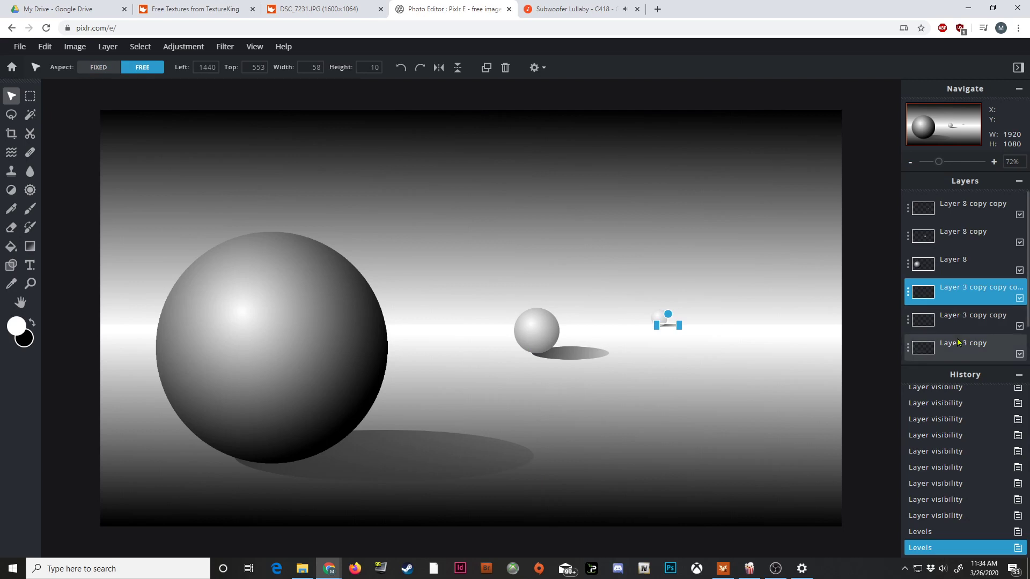
click(961, 346)
click(961, 317)
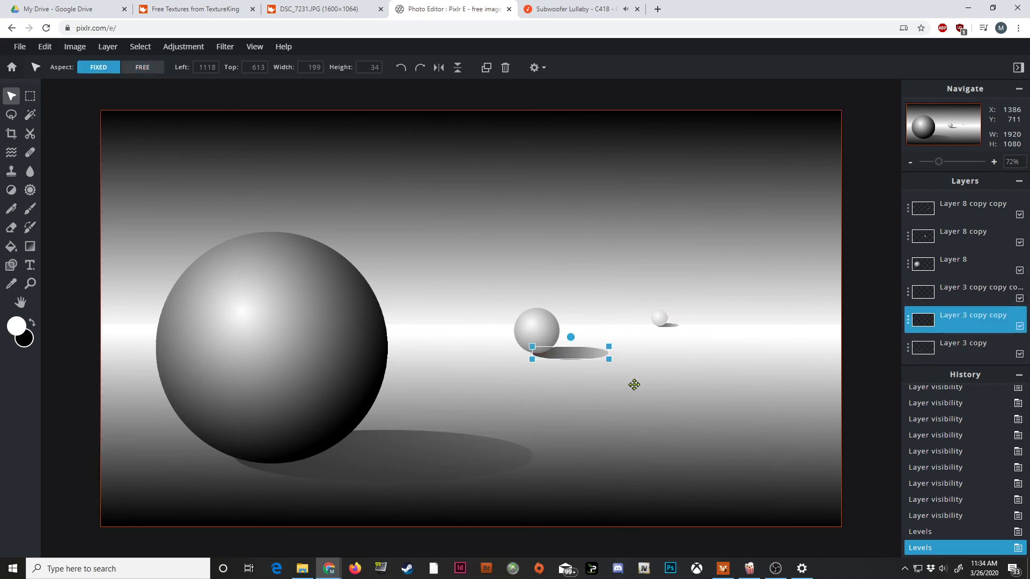
click(977, 288)
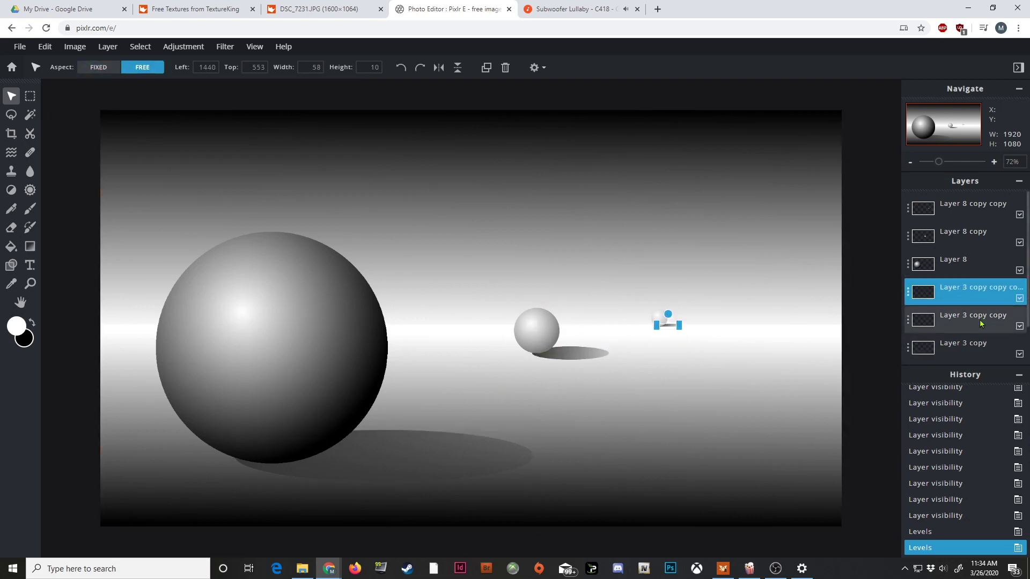
Apply a Levels adjustment to the middle sphere's shadow on Layer 3 copy copy with the output black level at 127
click(973, 314)
click(974, 335)
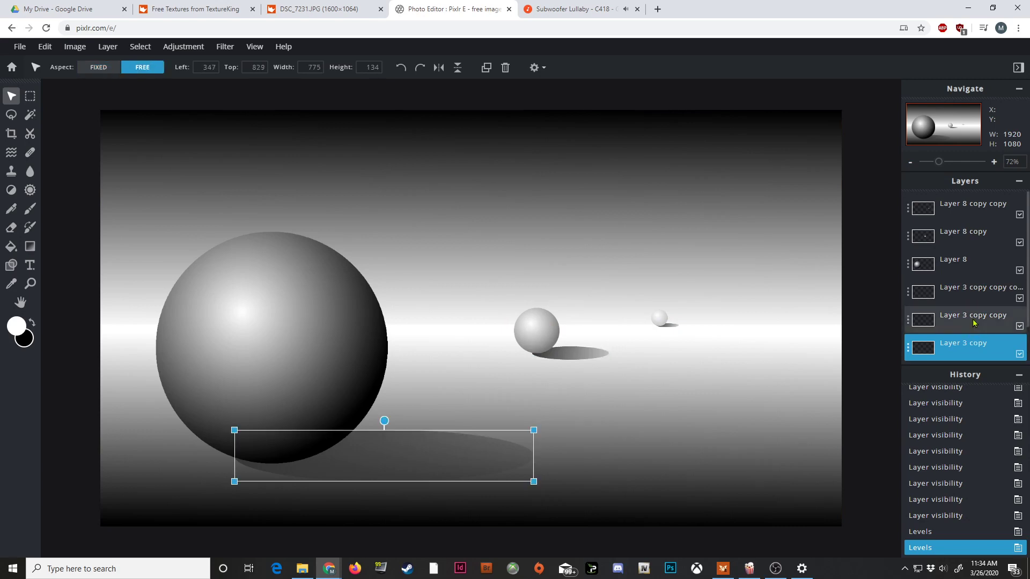
click(974, 322)
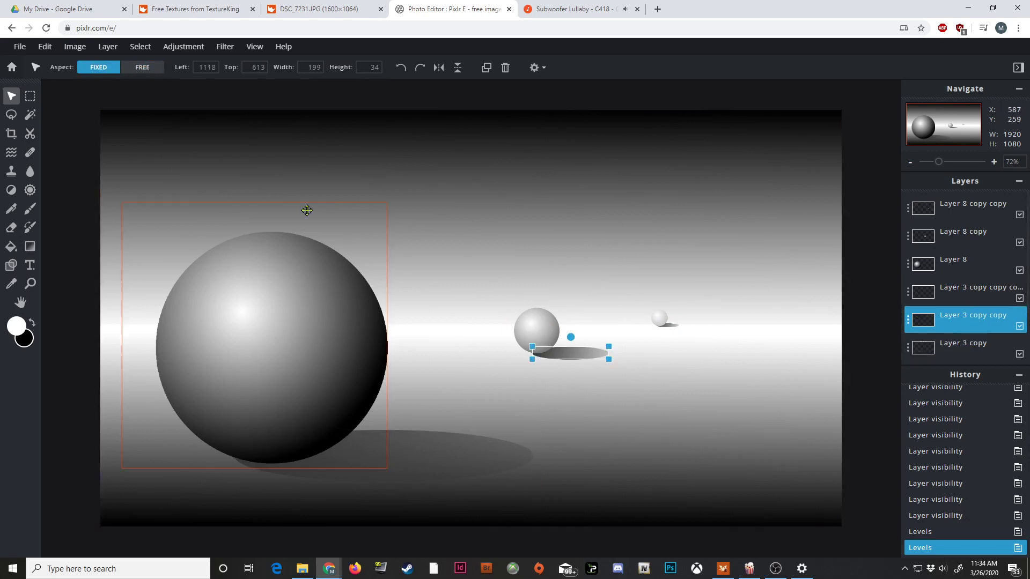
click(190, 47)
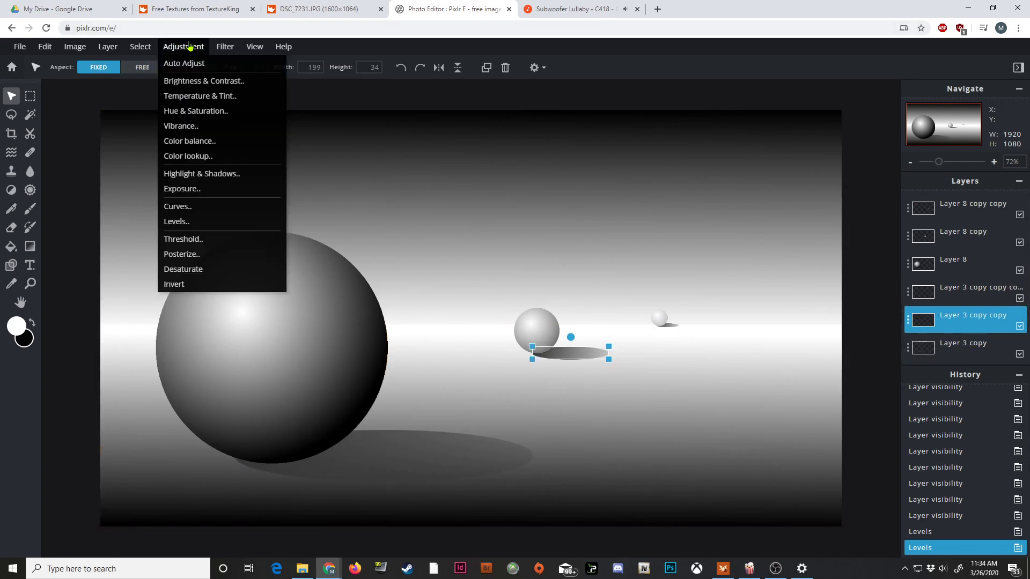
click(214, 222)
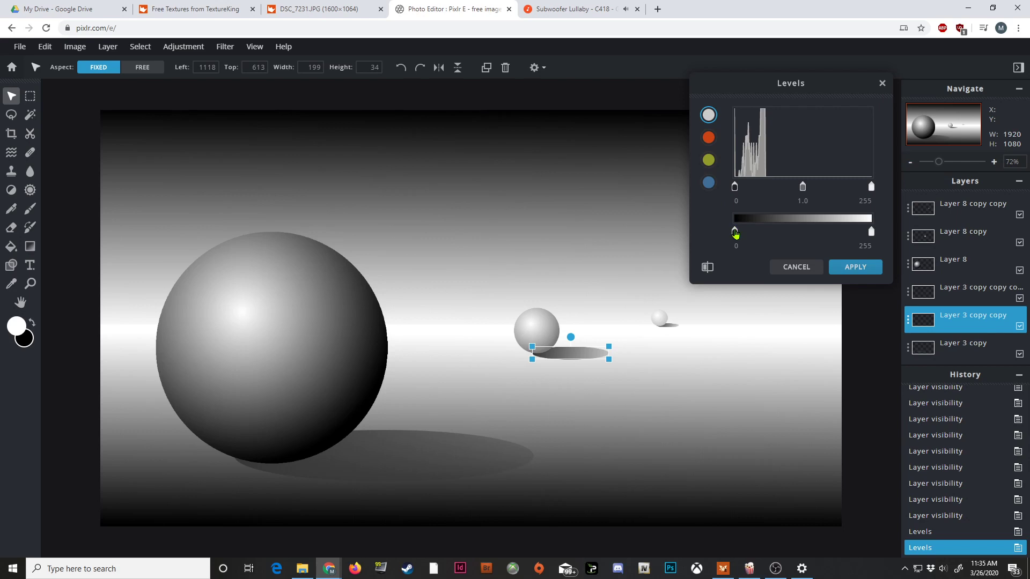
drag(735, 232, 803, 233)
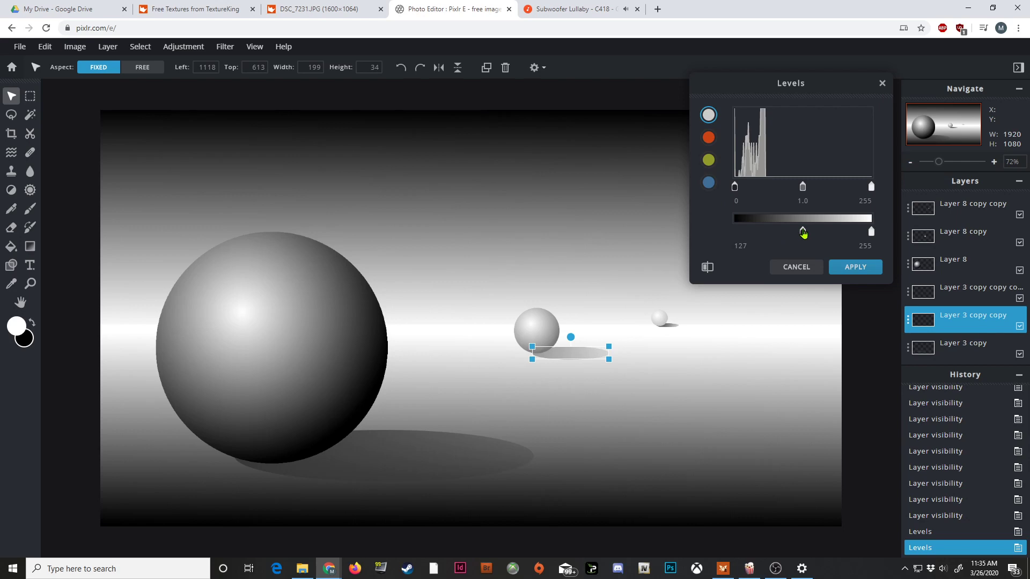
click(841, 269)
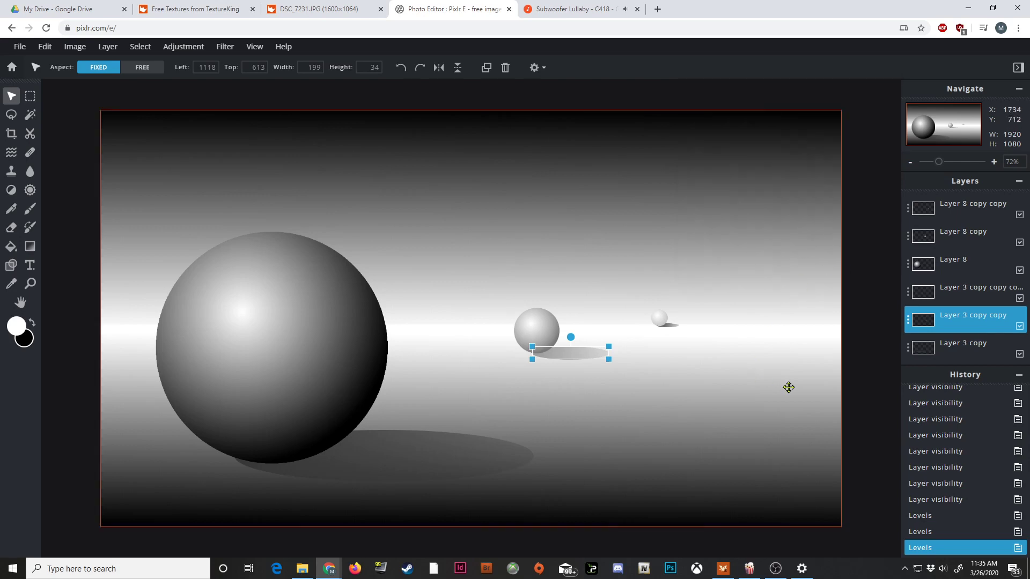
Apply a Levels adjustment to the smallest sphere's shadow with the output black level at 202
click(664, 322)
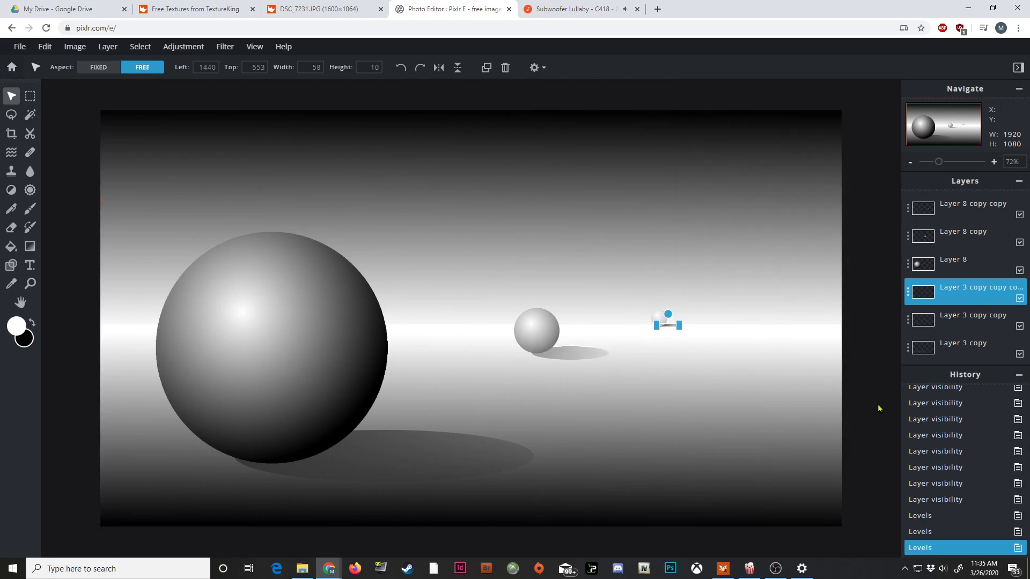
click(171, 47)
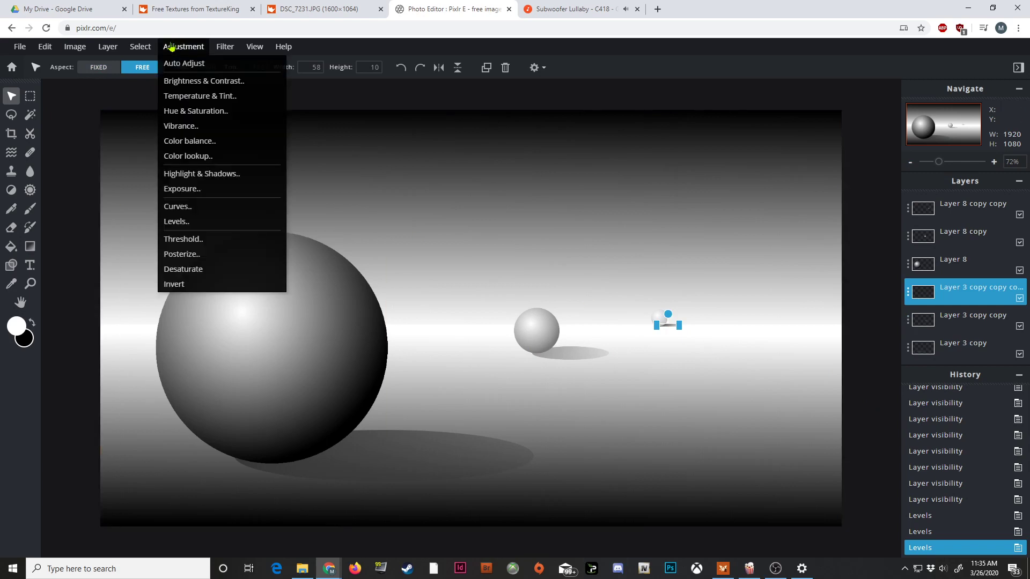
click(222, 220)
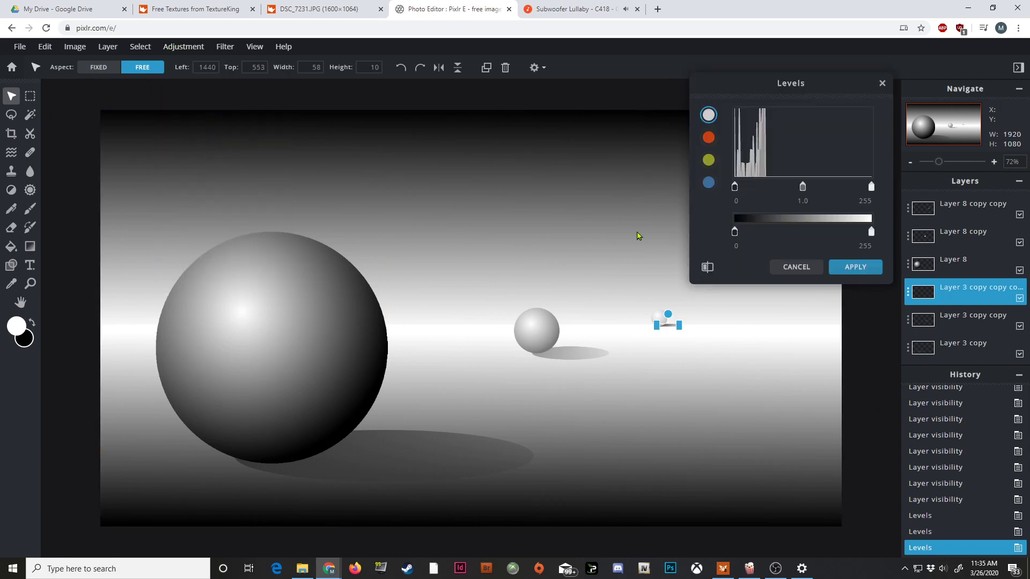
drag(736, 230, 840, 242)
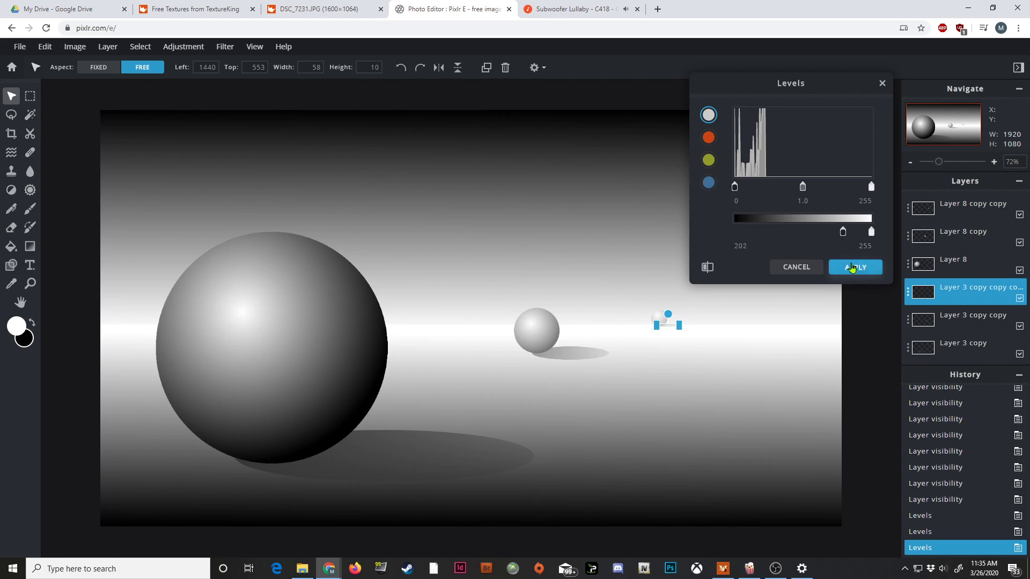
click(855, 266)
Deselect the layer and compare the scene before and after the four Levels adjustments by stepping through the history
click(843, 272)
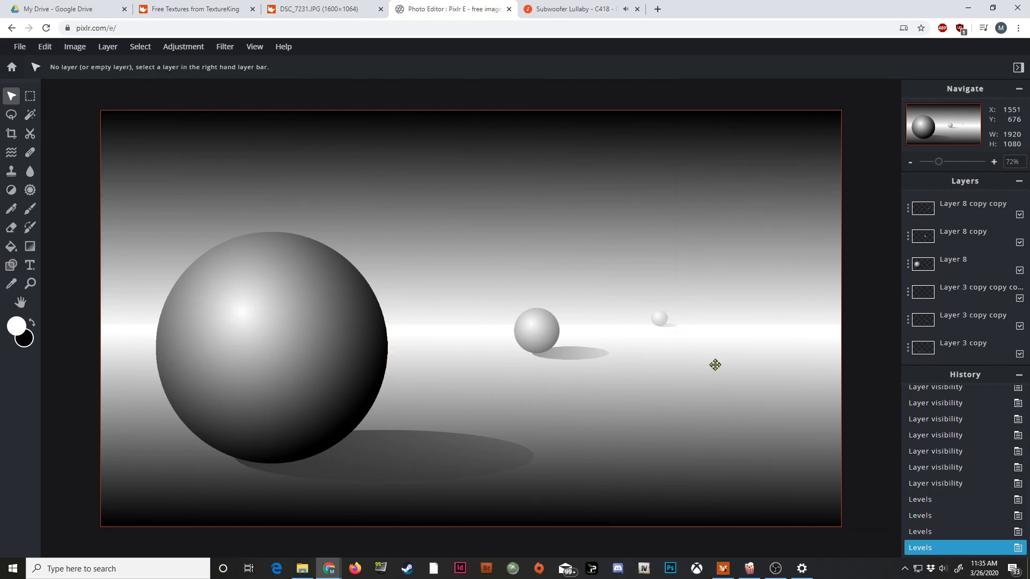
click(962, 484)
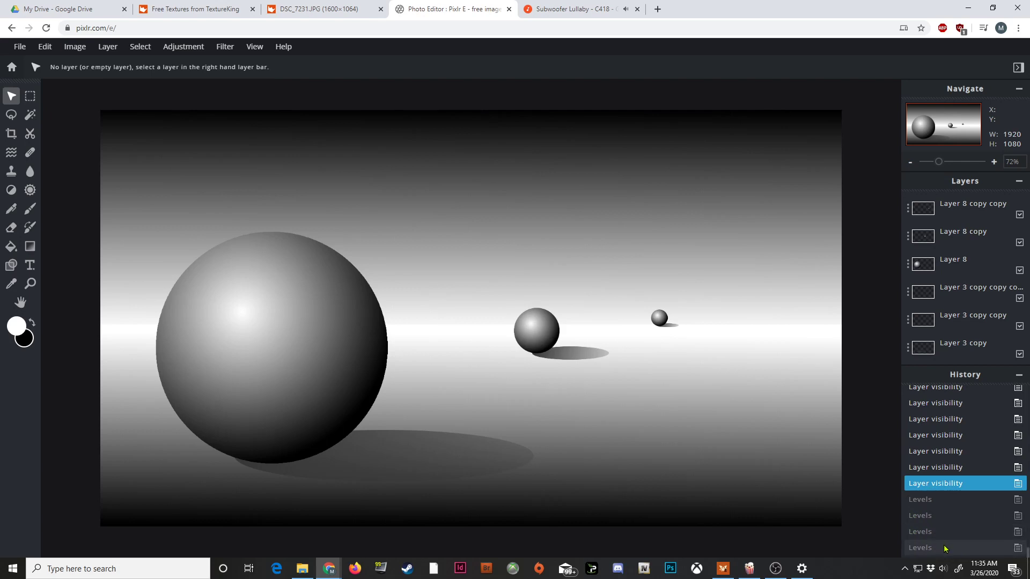
click(960, 548)
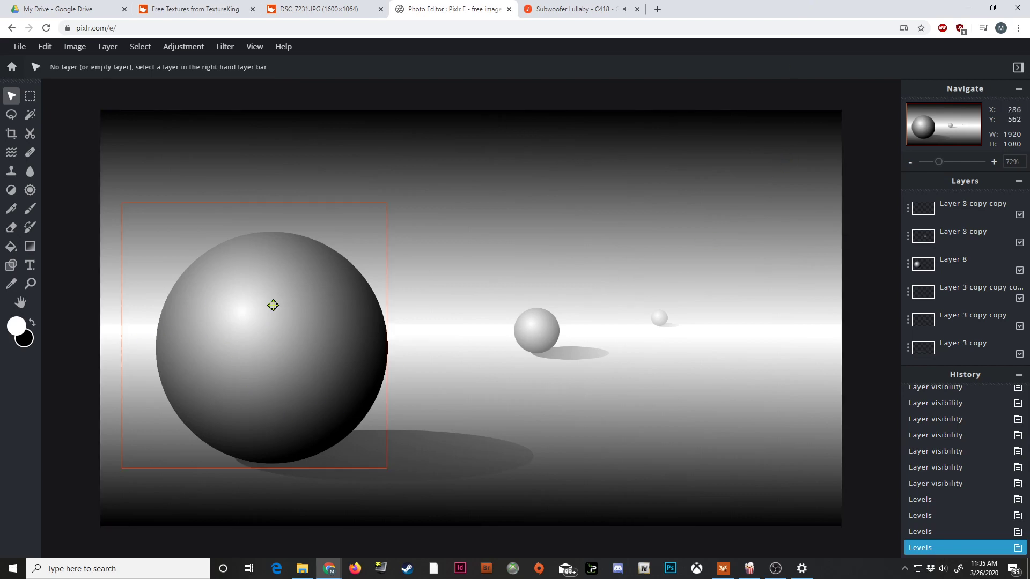
Try colorizing the large sphere on Layer 8 with Hue & Saturation, using hue 73 and a slightly raised saturation
click(245, 340)
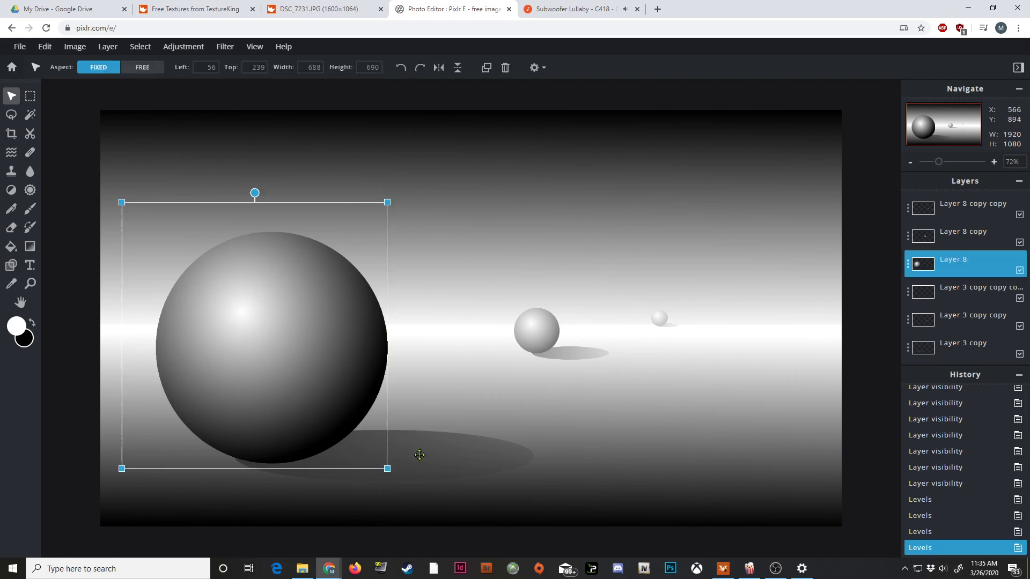
click(198, 48)
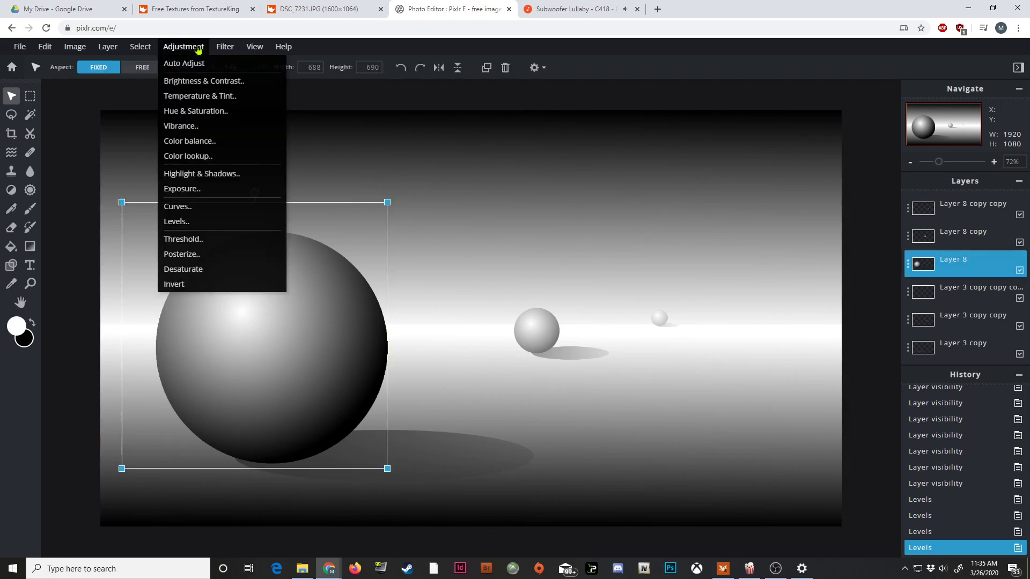
click(255, 111)
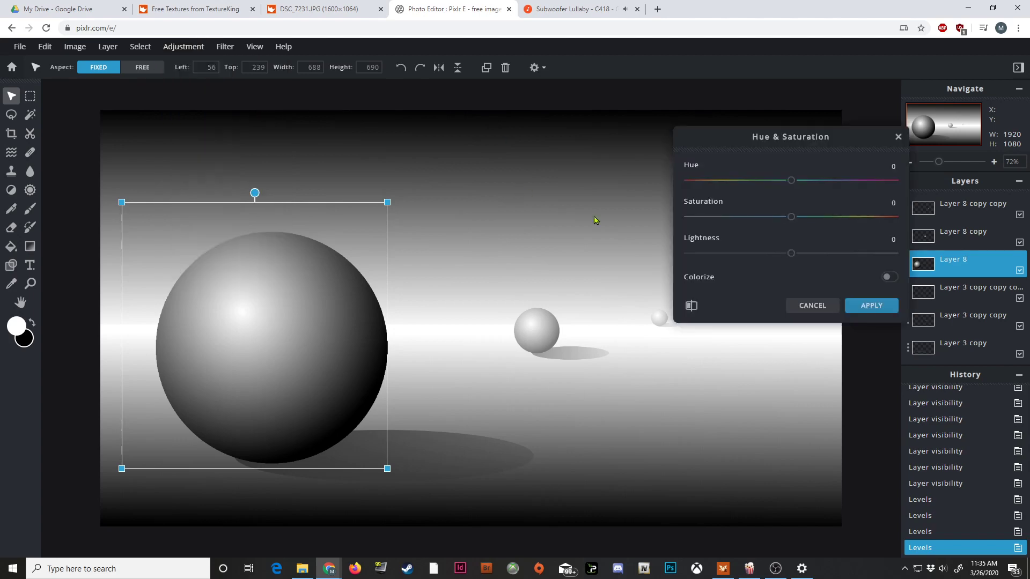
click(894, 280)
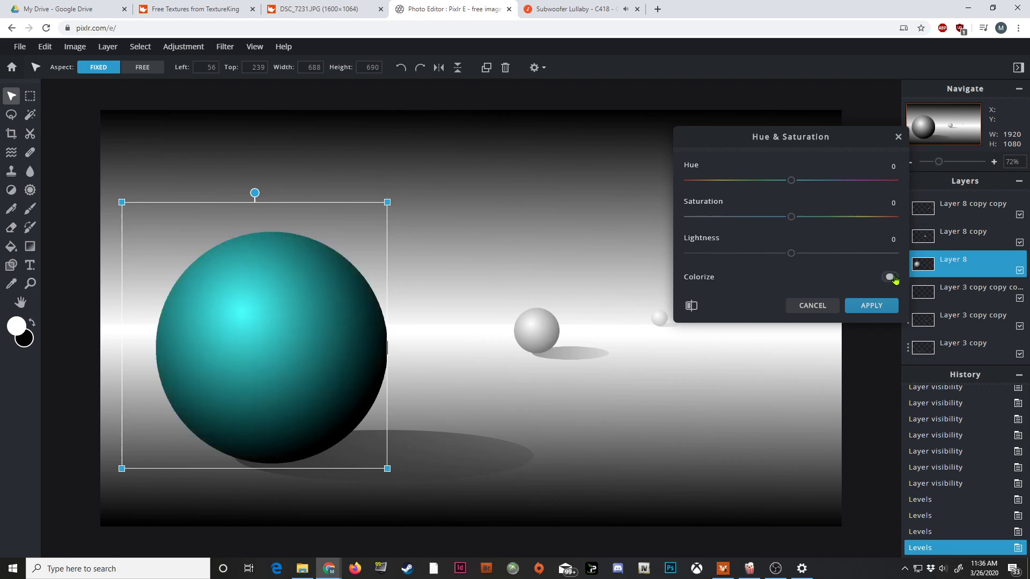
drag(793, 181, 833, 181)
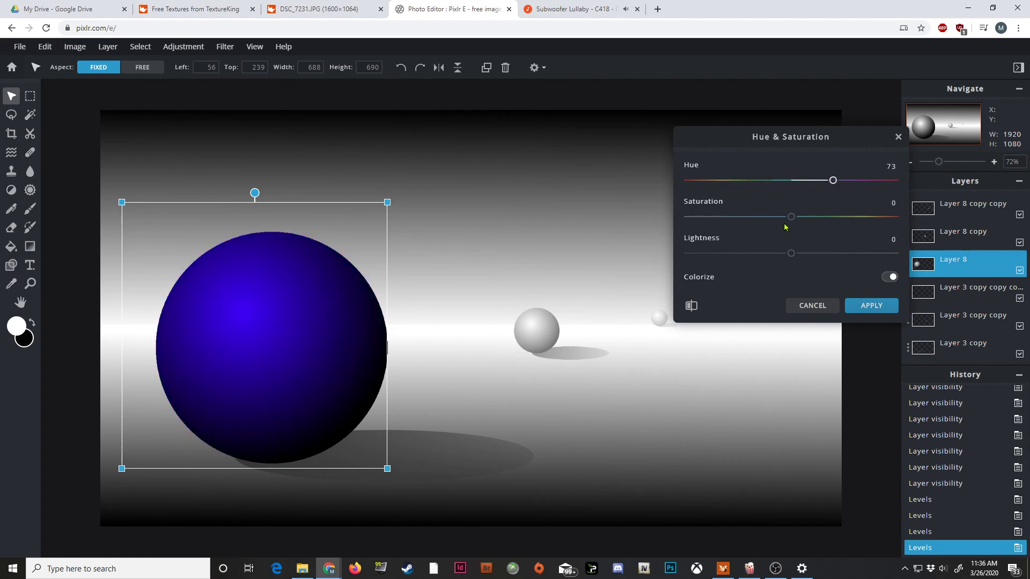
mouse_move(790, 216)
mouse_down()
mouse_move(714, 218)
mouse_move(876, 218)
mouse_move(765, 221)
mouse_move(802, 218)
mouse_up()
click(814, 305)
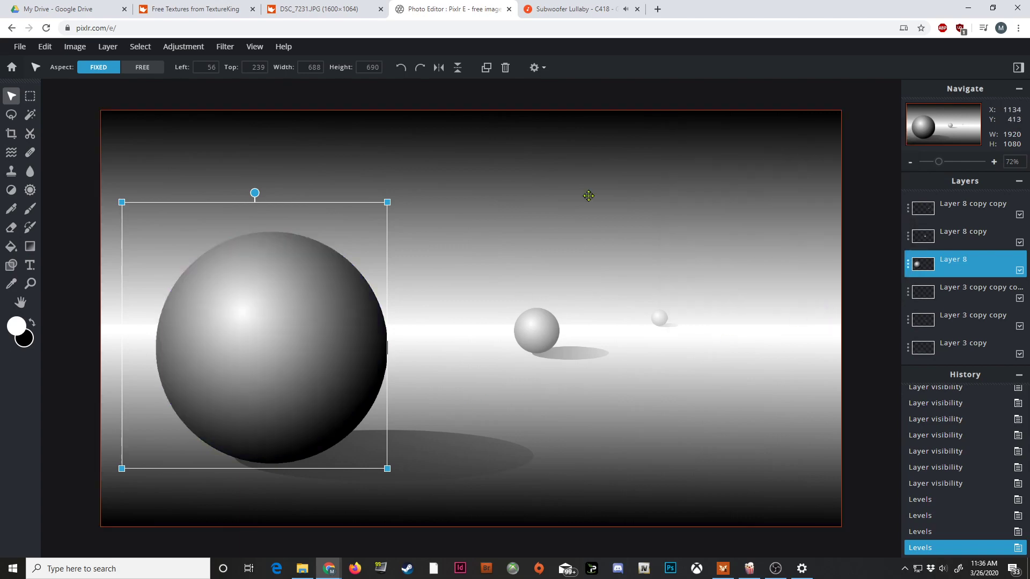
Clear the selection and select the smallest sphere and the large sphere in turn to check their layers
click(696, 87)
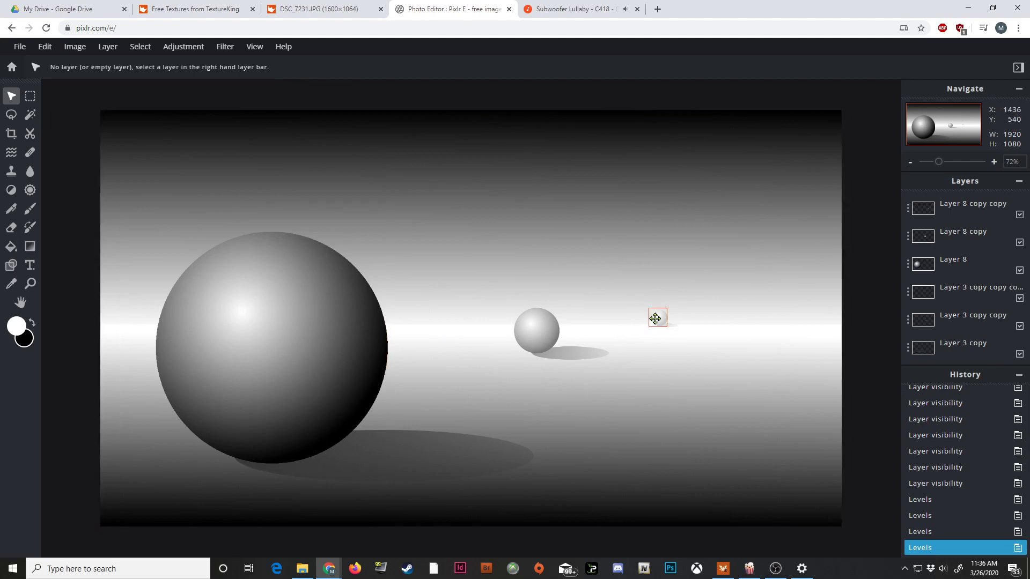
click(956, 210)
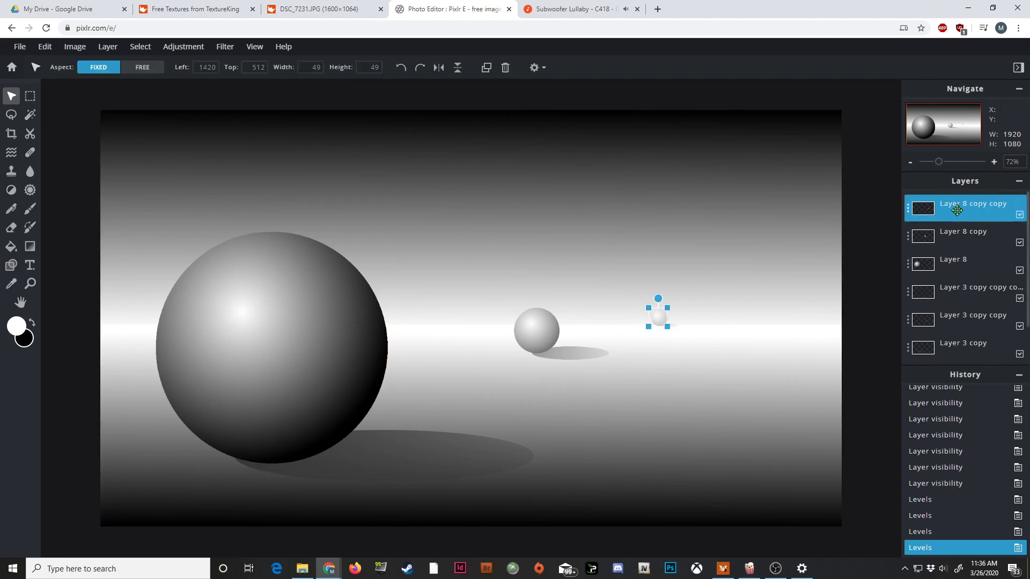
click(315, 333)
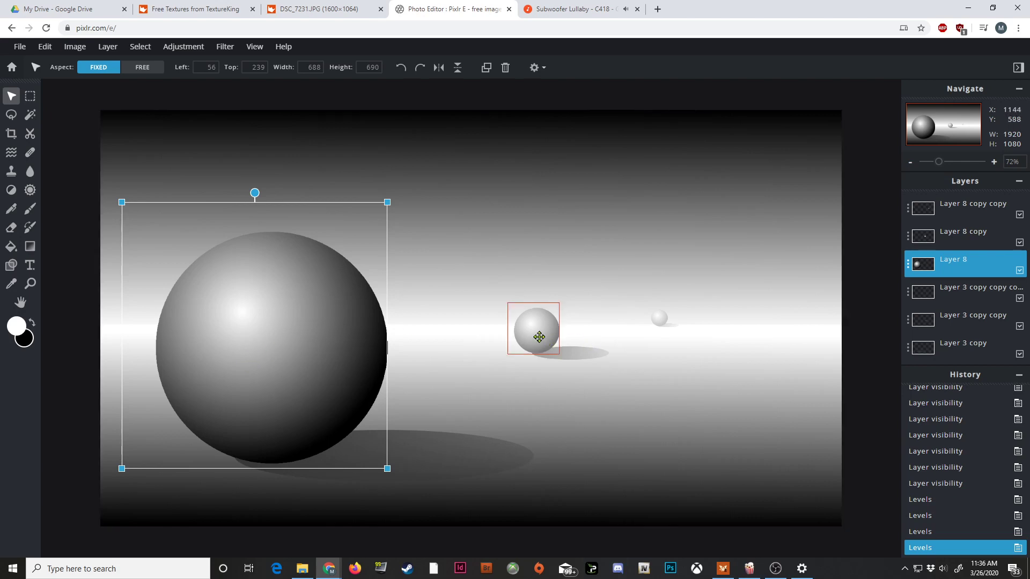
Switch to the TextureKing website and look over its address, recent additions and texture categories
click(198, 9)
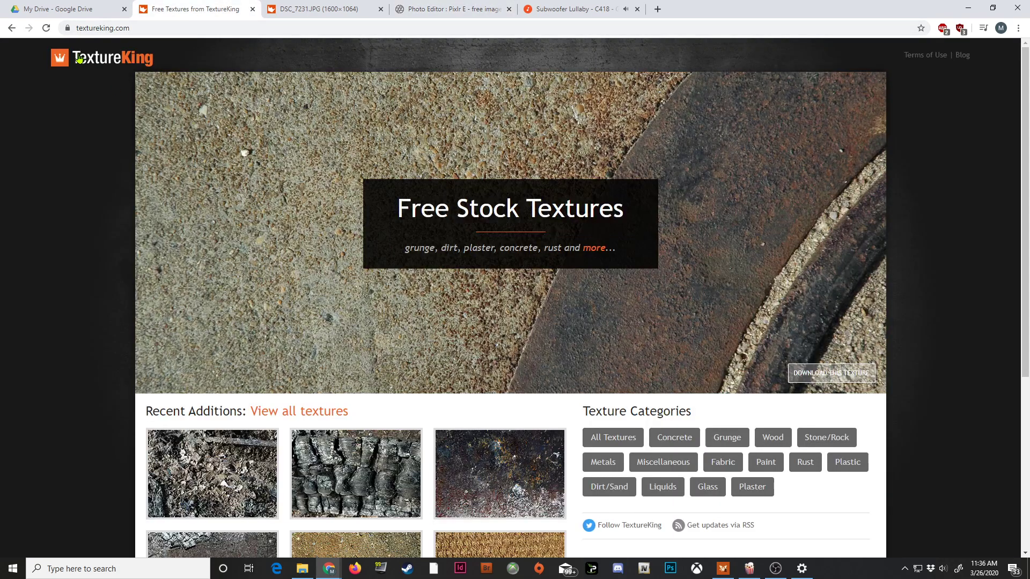
click(135, 28)
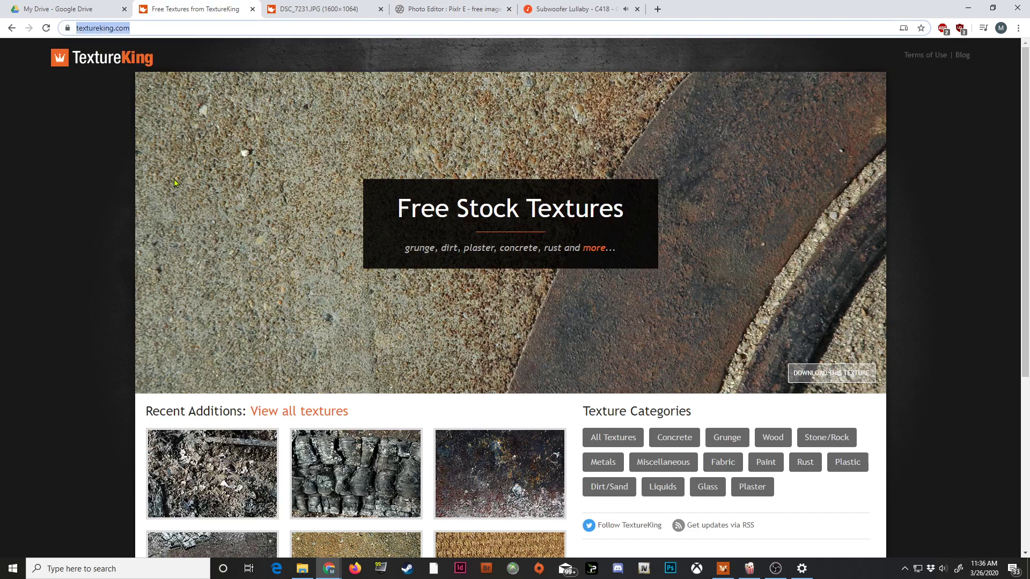
scroll(378, 366, down, 3)
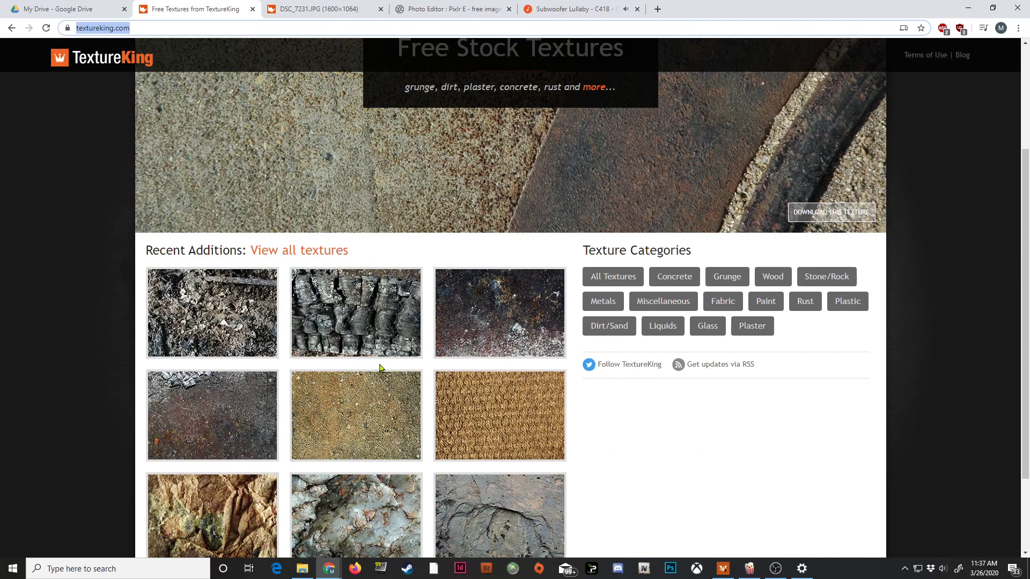
scroll(378, 366, down, 2)
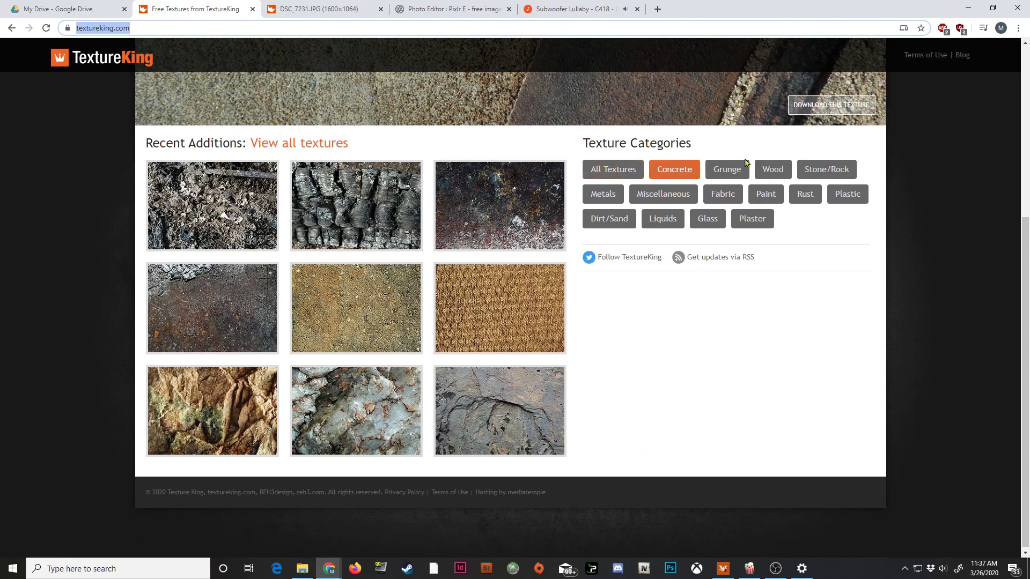
scroll(637, 193, up, 3)
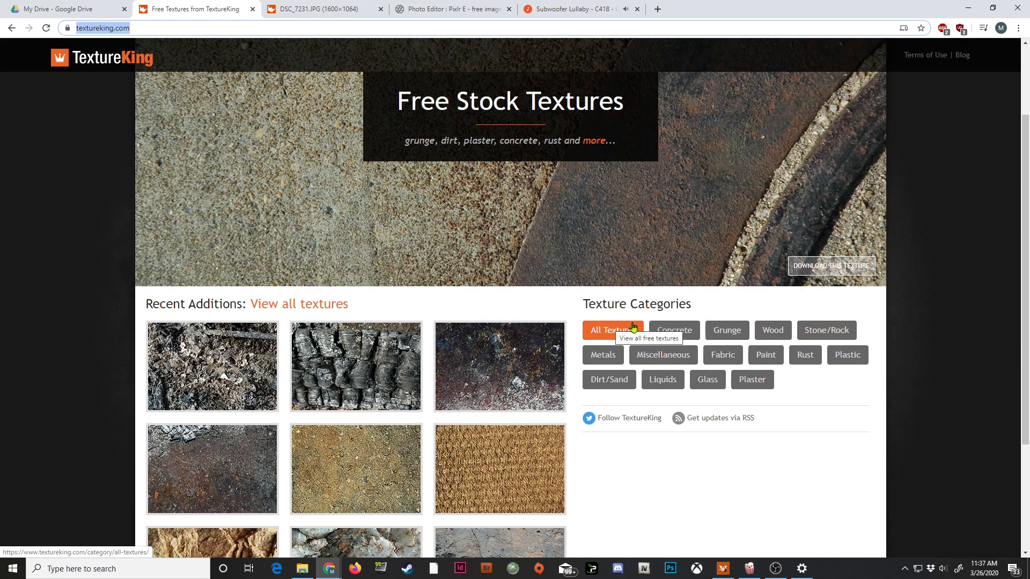
Browse the Concrete and Wood texture categories, ending on the Stone/Rock category
click(678, 330)
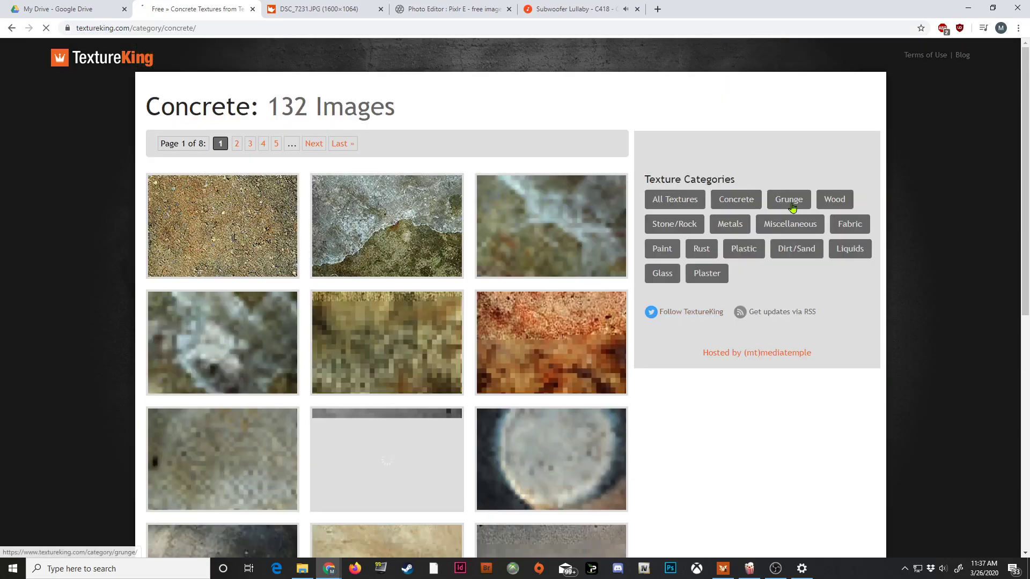
click(839, 199)
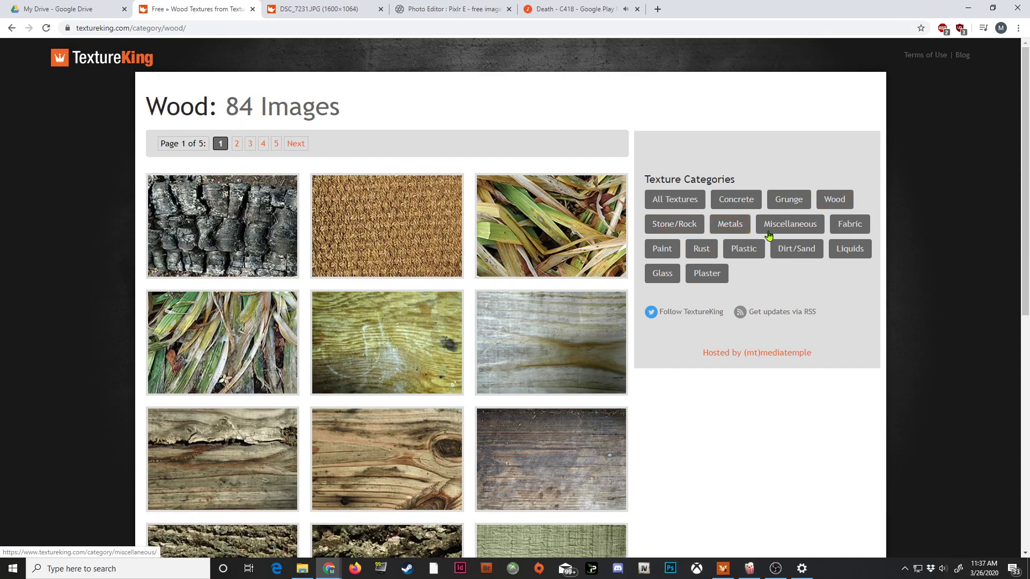
click(674, 226)
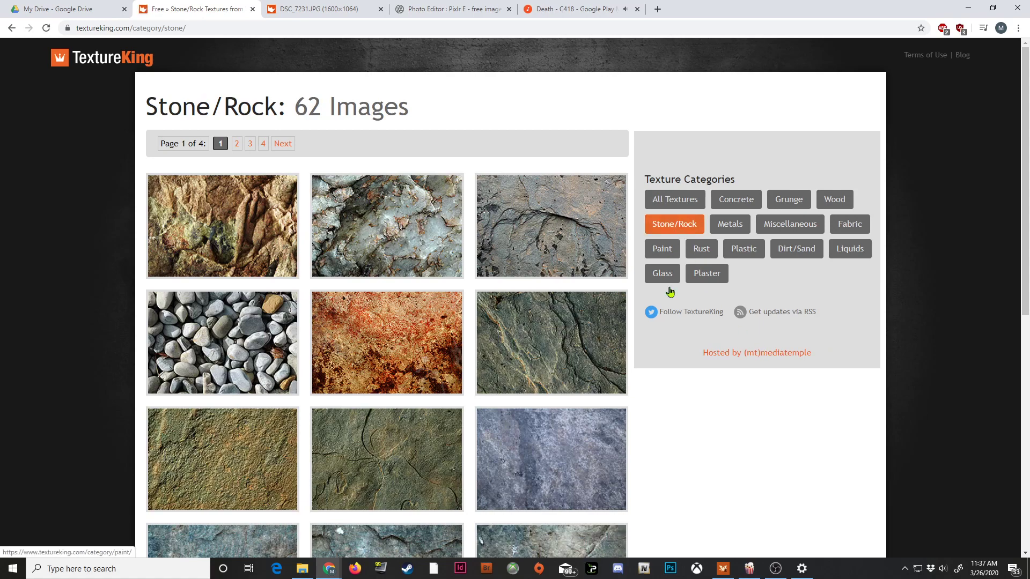
Choose the green and orange rock texture DSC_4402 from the Stone/Rock category and open its full-size image
scroll(651, 472, down, 4)
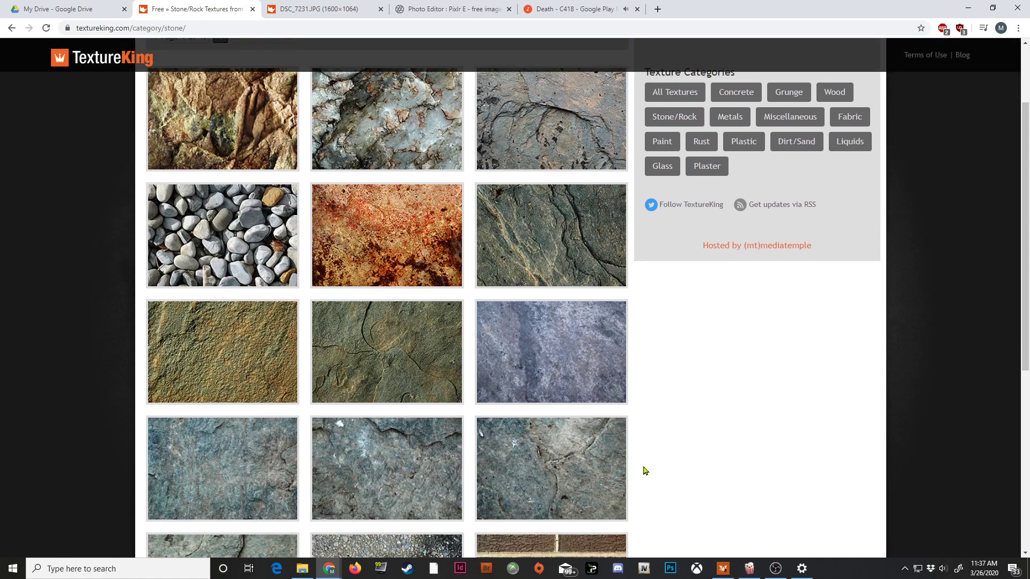
scroll(622, 451, down, 4)
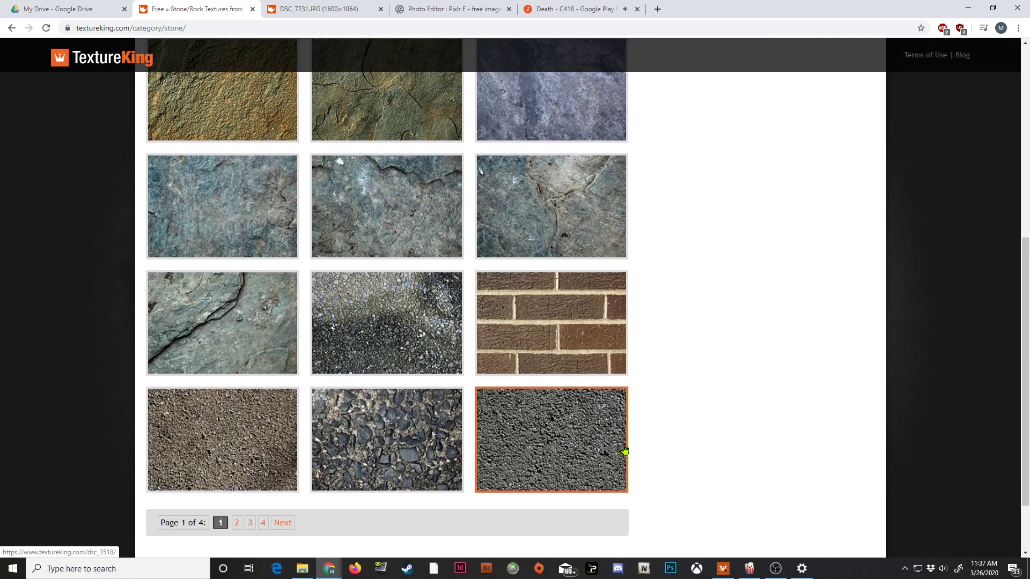
scroll(617, 450, up, 2)
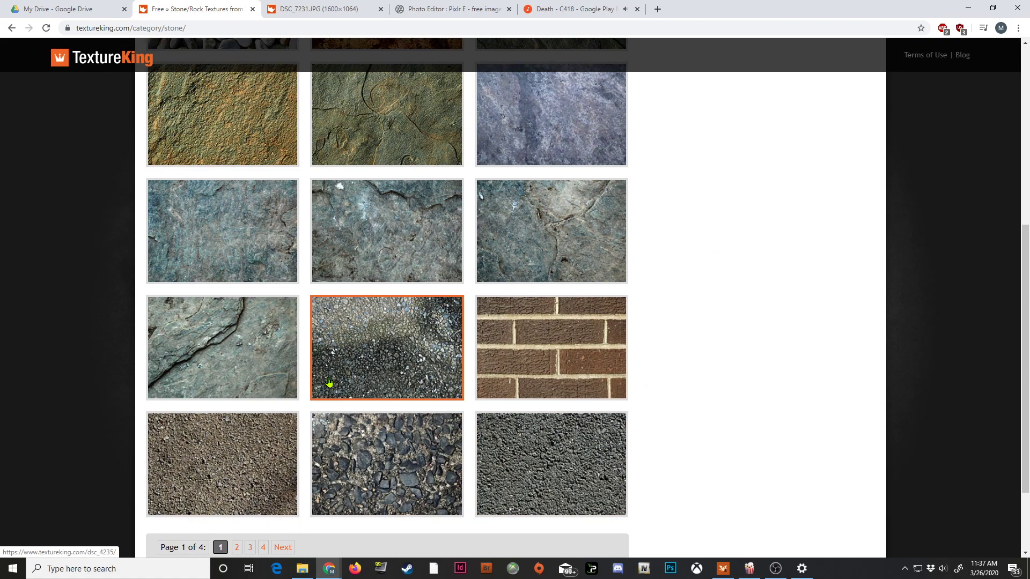
scroll(329, 385, up, 1)
scroll(329, 386, up, 1)
click(233, 216)
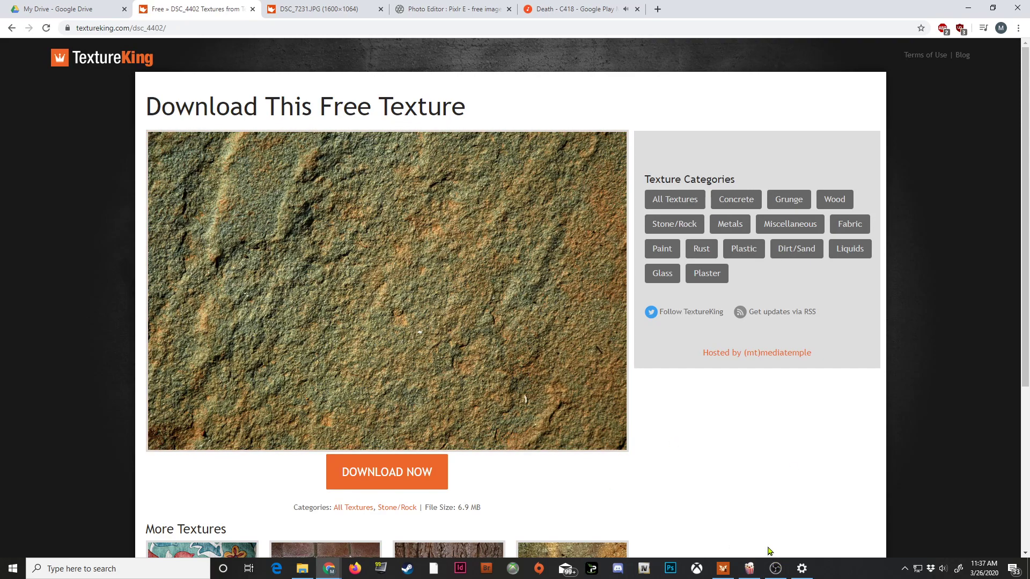
click(396, 253)
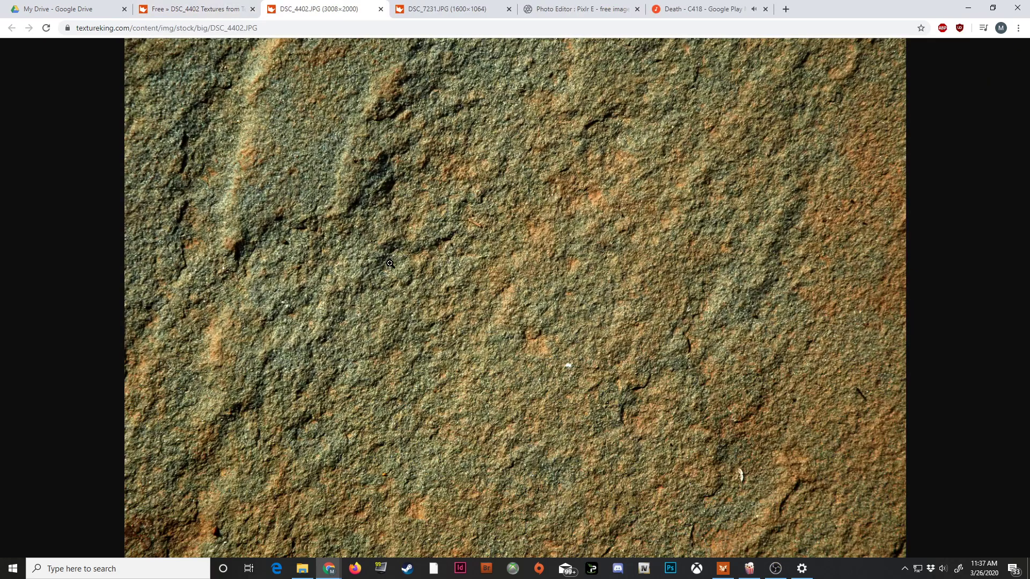
Inspect the DSC_4402 rock texture at full size and save it as DSC_4402.jpg in the desktop's e learning folder
click(539, 290)
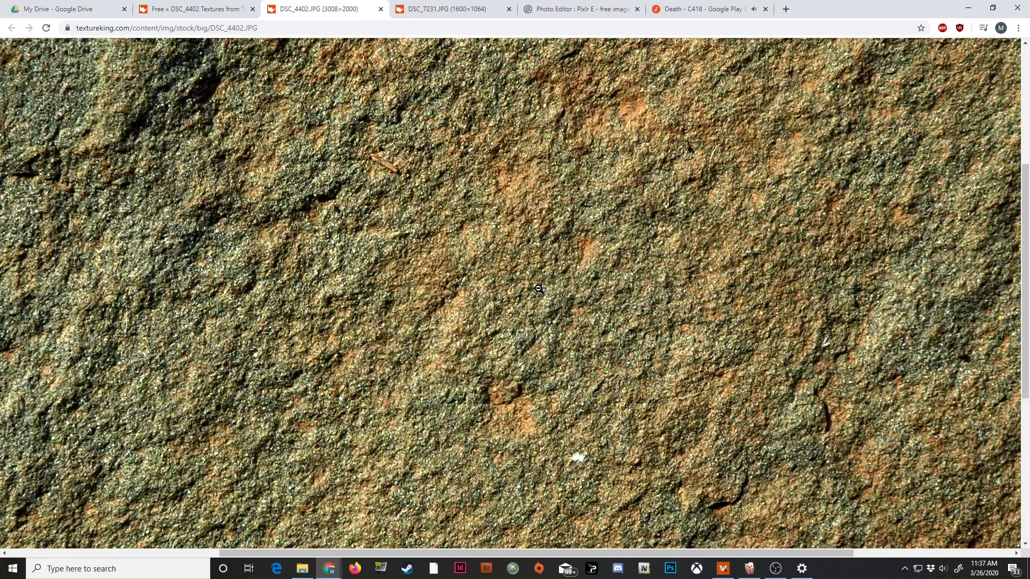
click(538, 288)
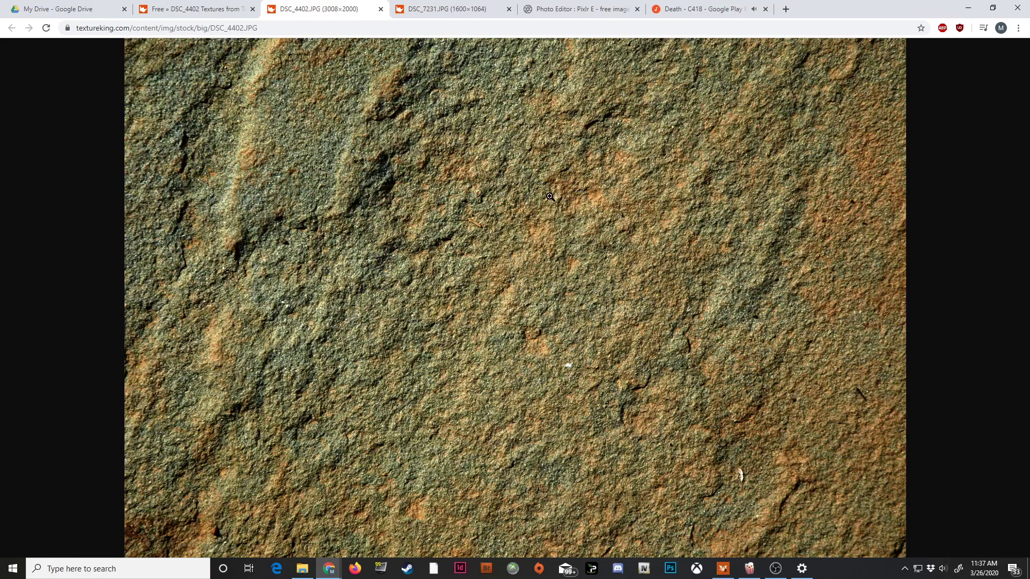
right_click(510, 161)
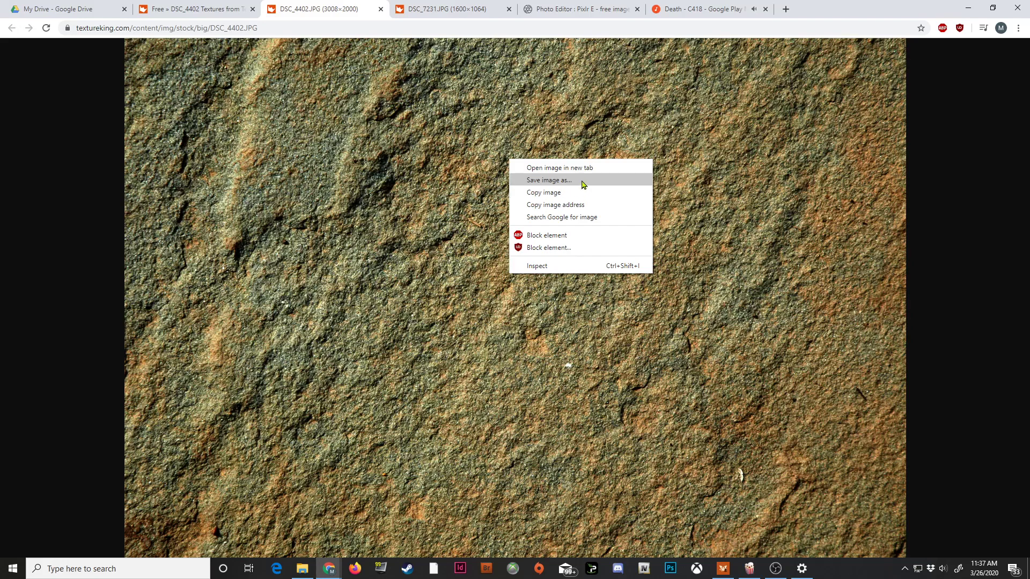
click(553, 180)
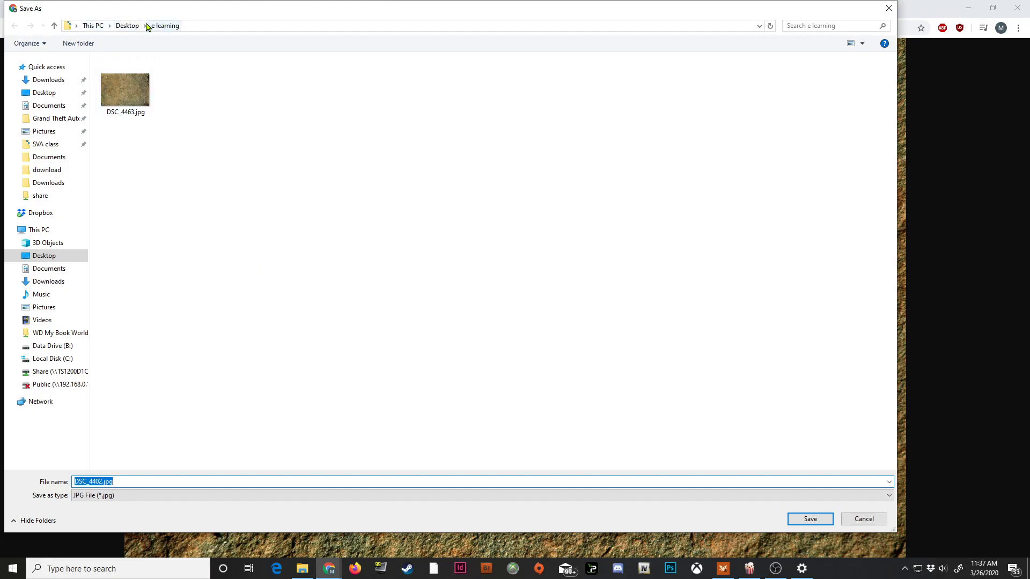
click(809, 519)
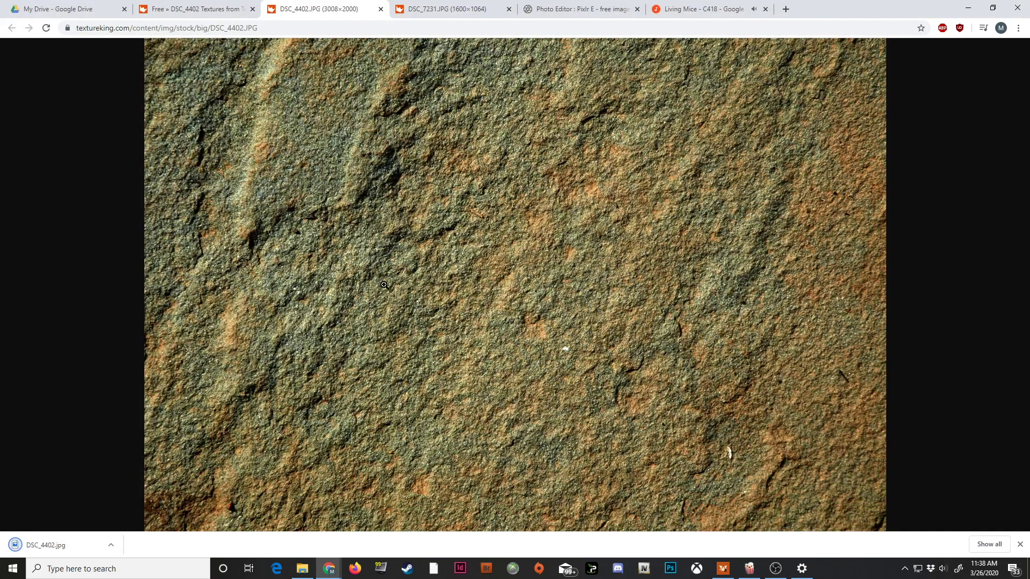
Switch to the Pixlr E editor, dismiss the mail notification and look through the scene's layer list
click(569, 7)
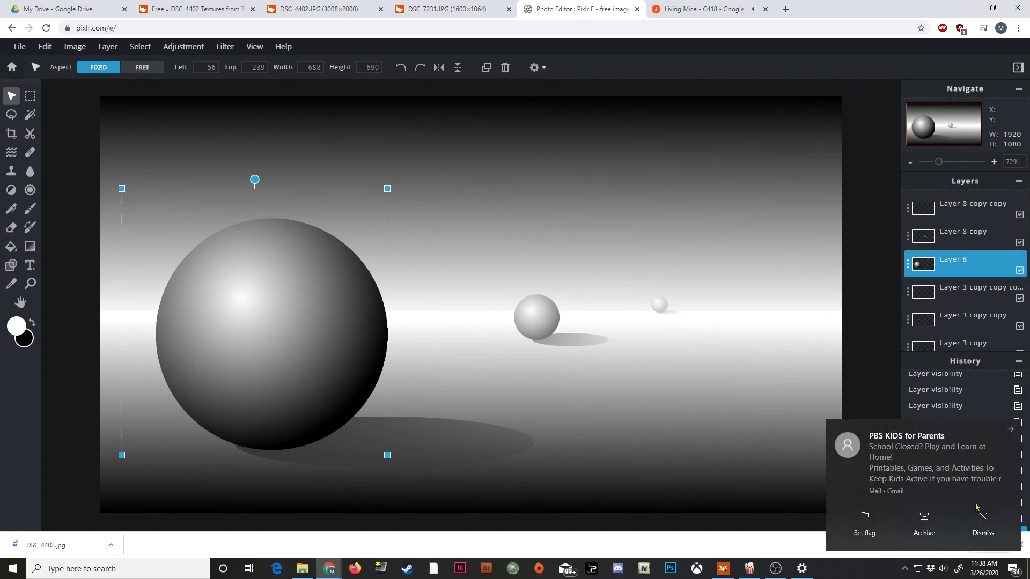
click(982, 520)
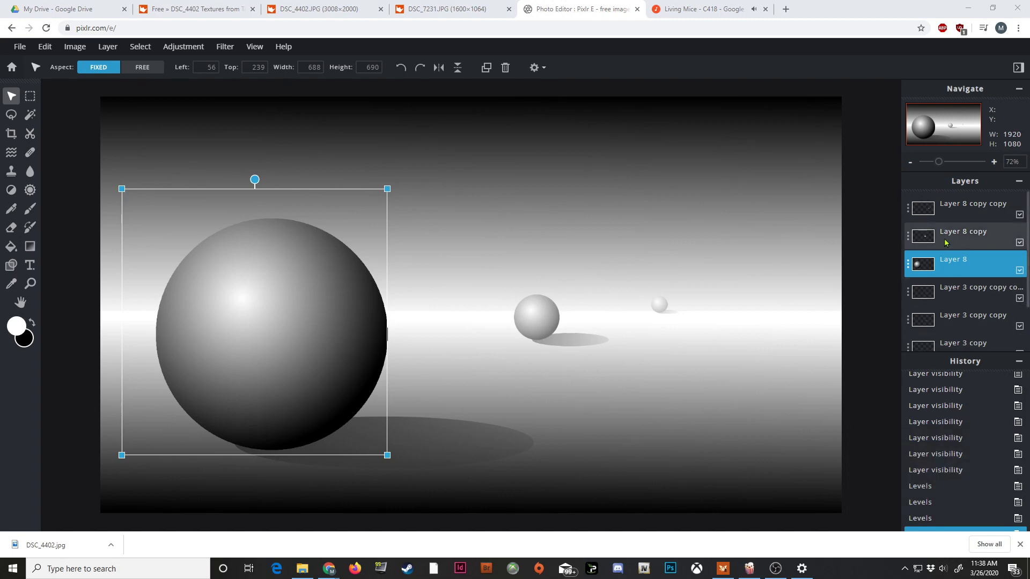
scroll(947, 244, down, 2)
click(990, 518)
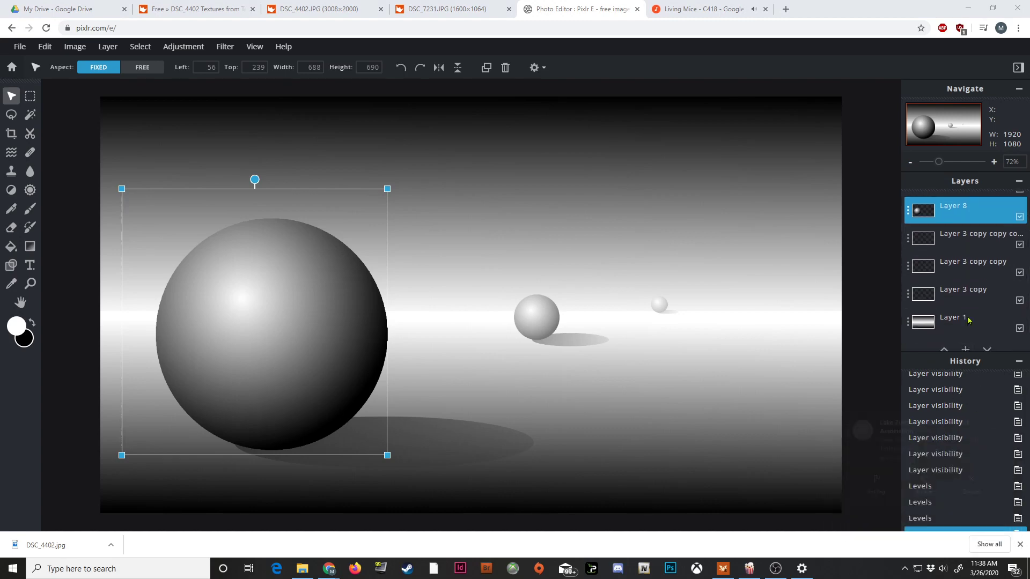
scroll(946, 263, down, 1)
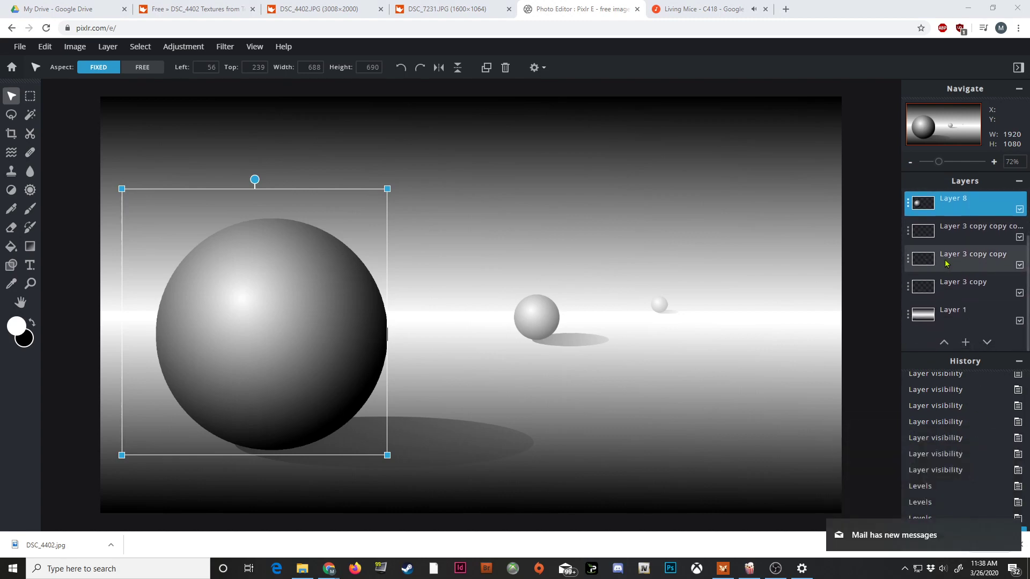
scroll(946, 294, up, 2)
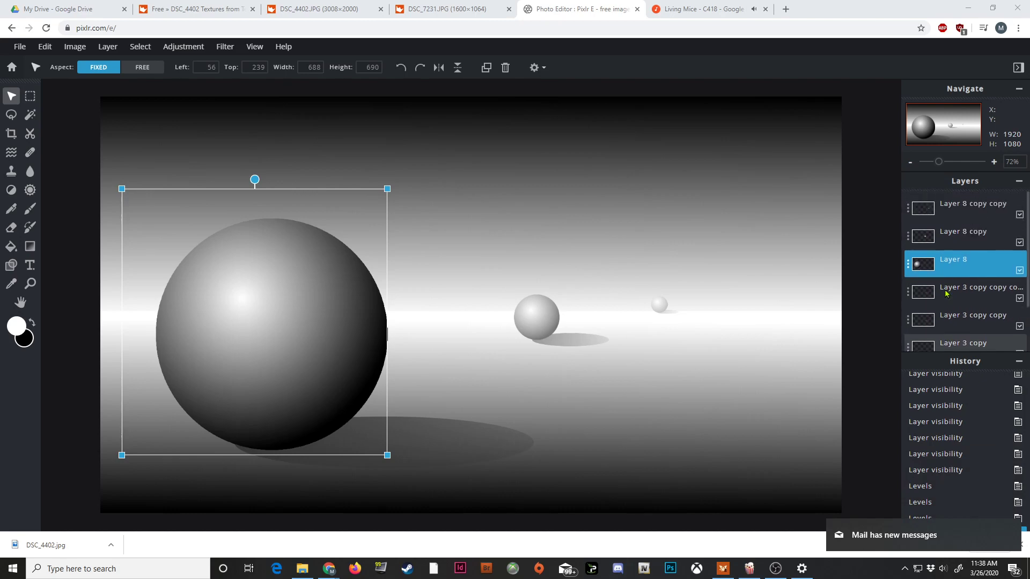
scroll(952, 322, down, 2)
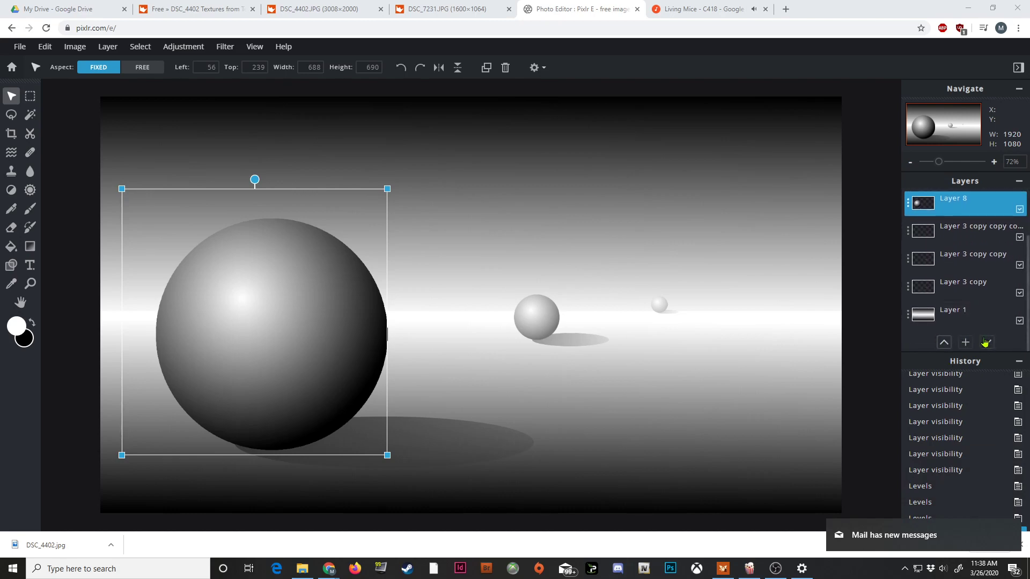
scroll(965, 242, up, 2)
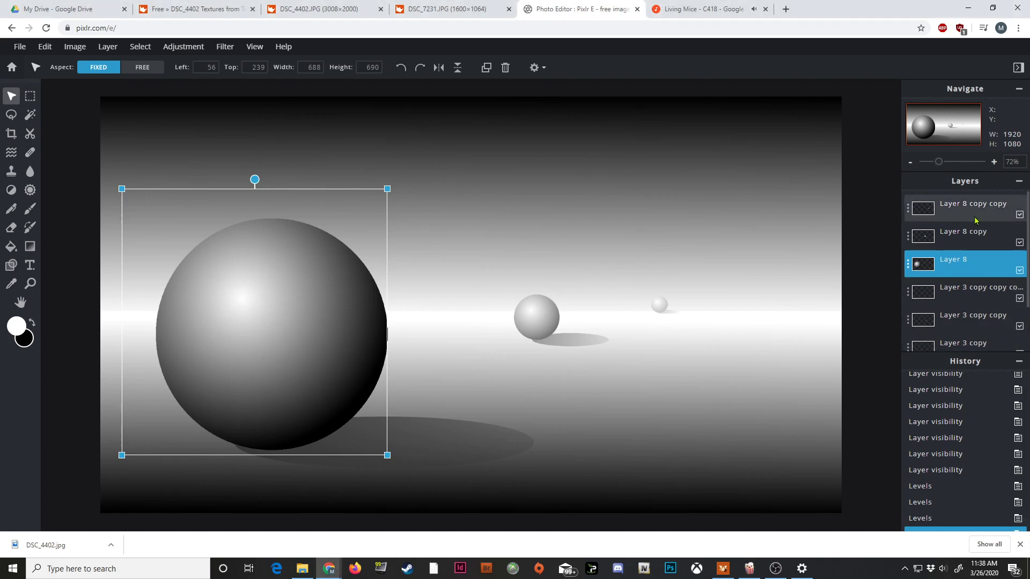
scroll(963, 268, down, 2)
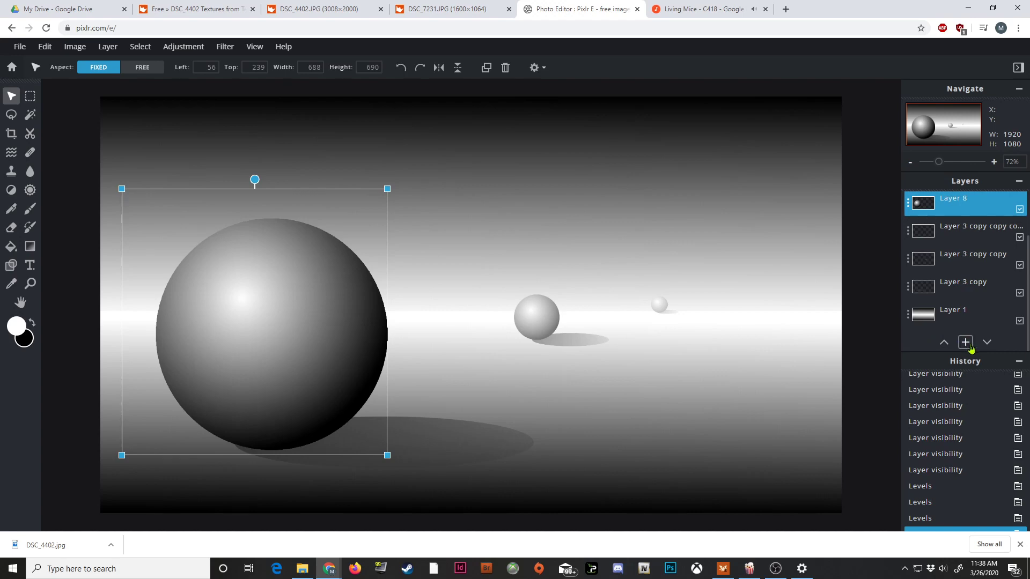
Add DSC_4402.jpg from the e learning folder as a new image layer
click(965, 342)
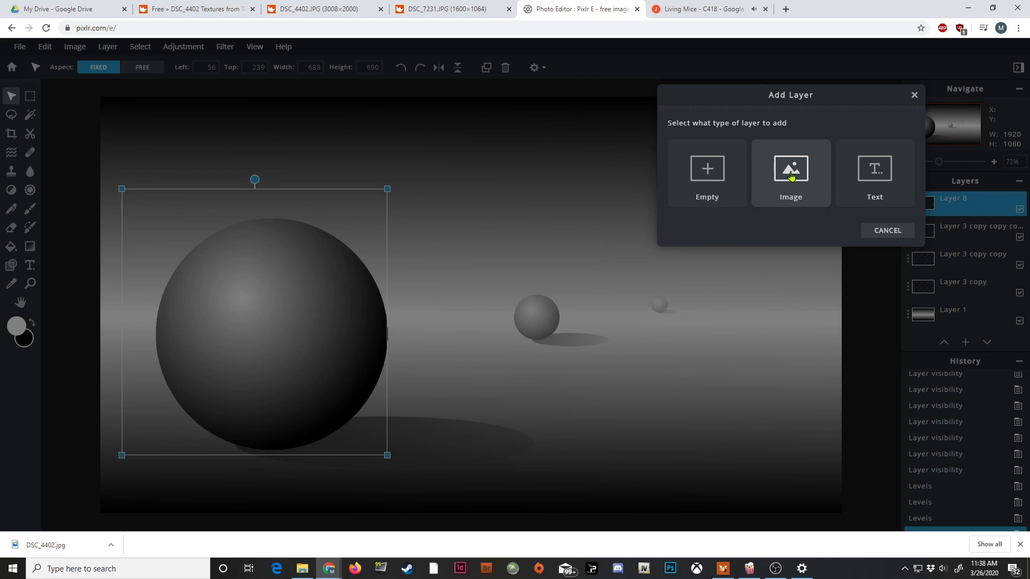
click(792, 176)
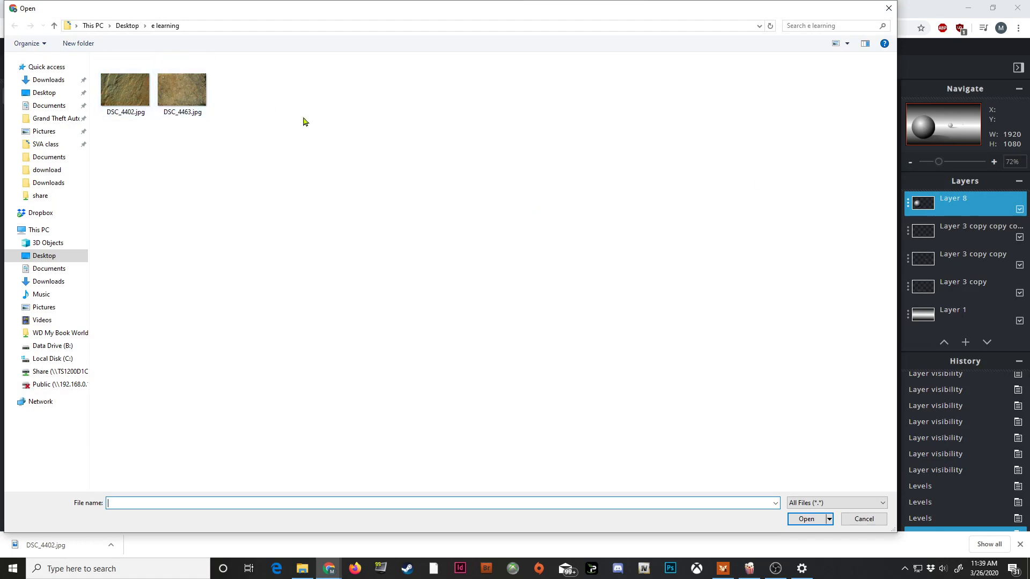
click(132, 94)
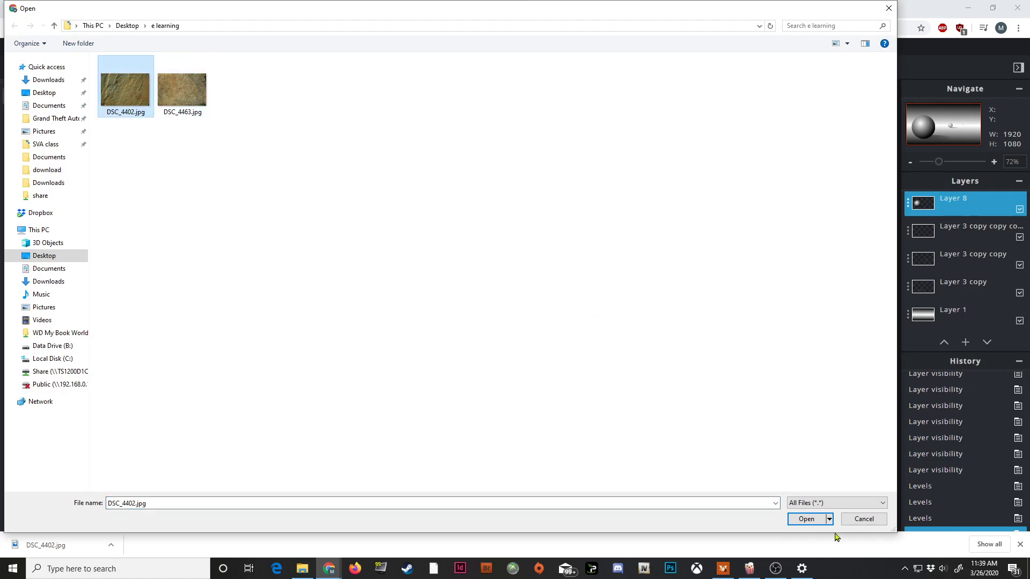
click(802, 520)
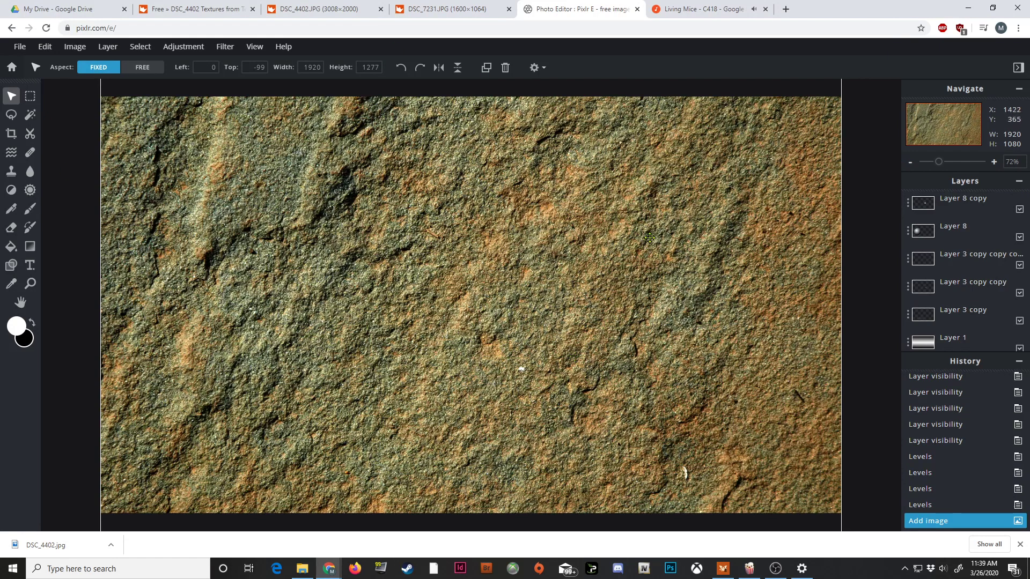
Scale the stone texture to about 1370 by 911 px and position it over the large and middle spheres
drag(650, 238, 642, 331)
drag(594, 372, 608, 325)
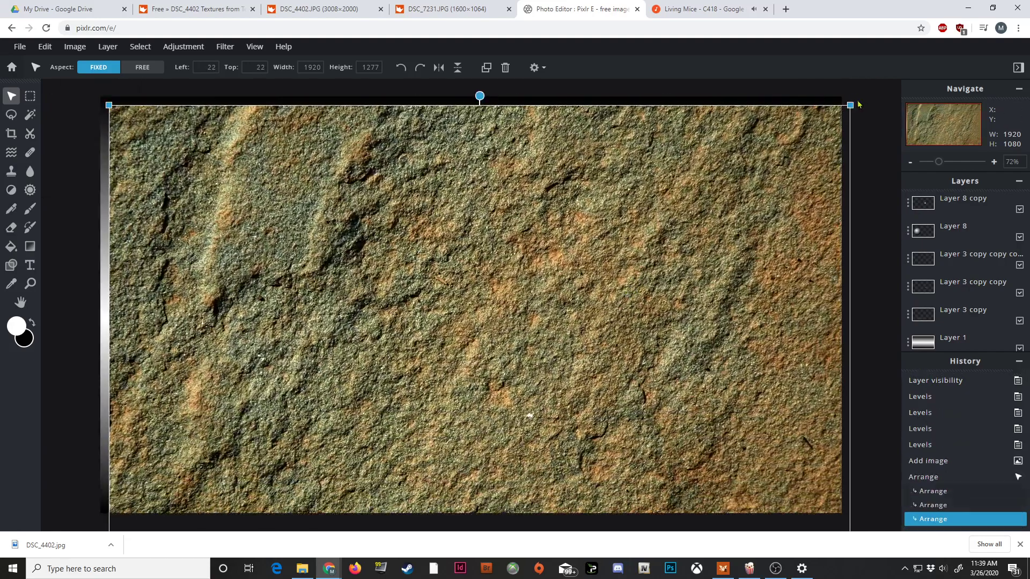
mouse_move(750, 178)
mouse_down()
mouse_move(743, 241)
mouse_move(736, 179)
mouse_up()
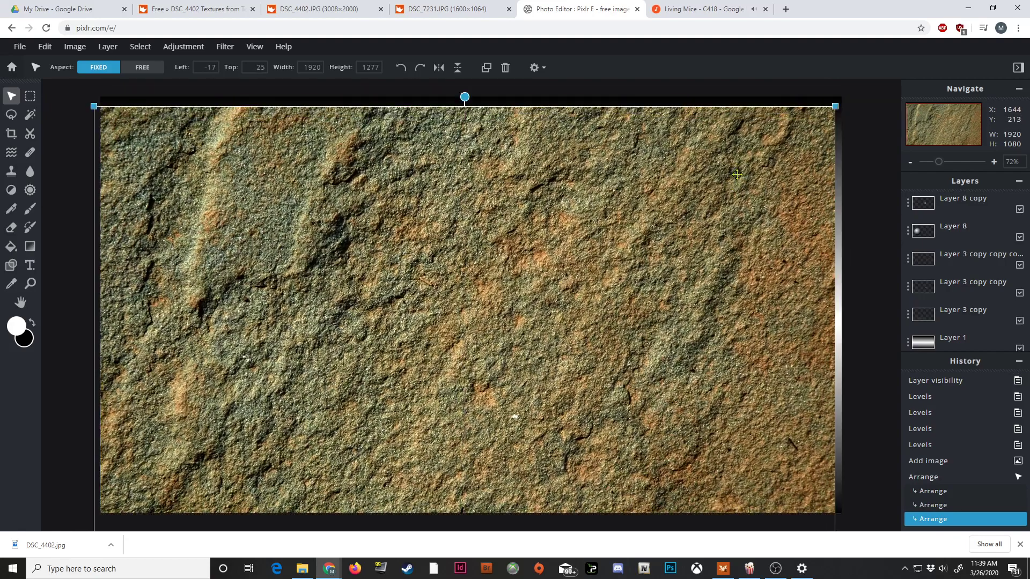
drag(837, 103, 663, 246)
drag(408, 315, 433, 208)
drag(684, 117, 649, 143)
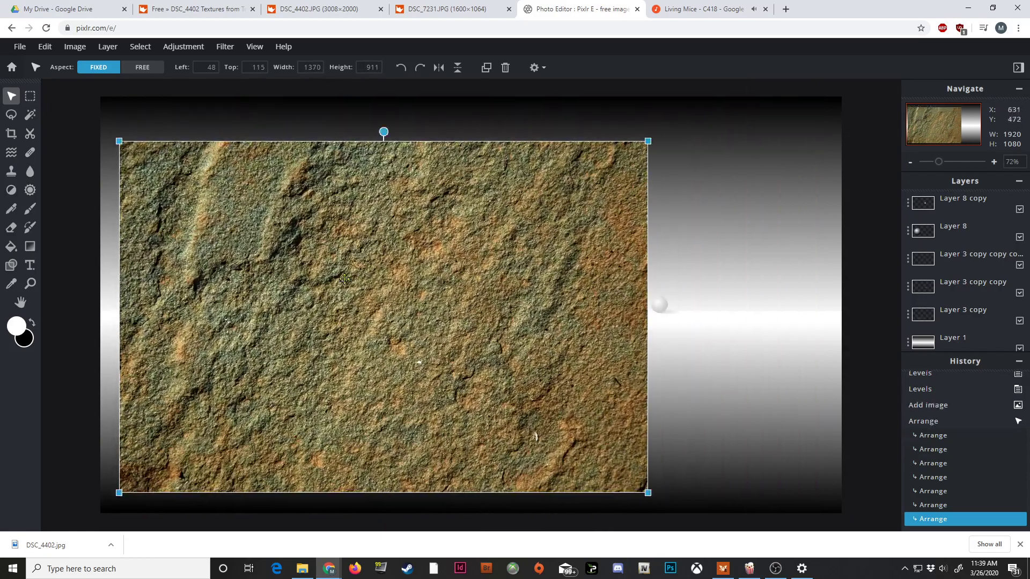
mouse_move(342, 281)
mouse_down()
mouse_move(436, 293)
mouse_move(323, 267)
mouse_move(332, 268)
mouse_up()
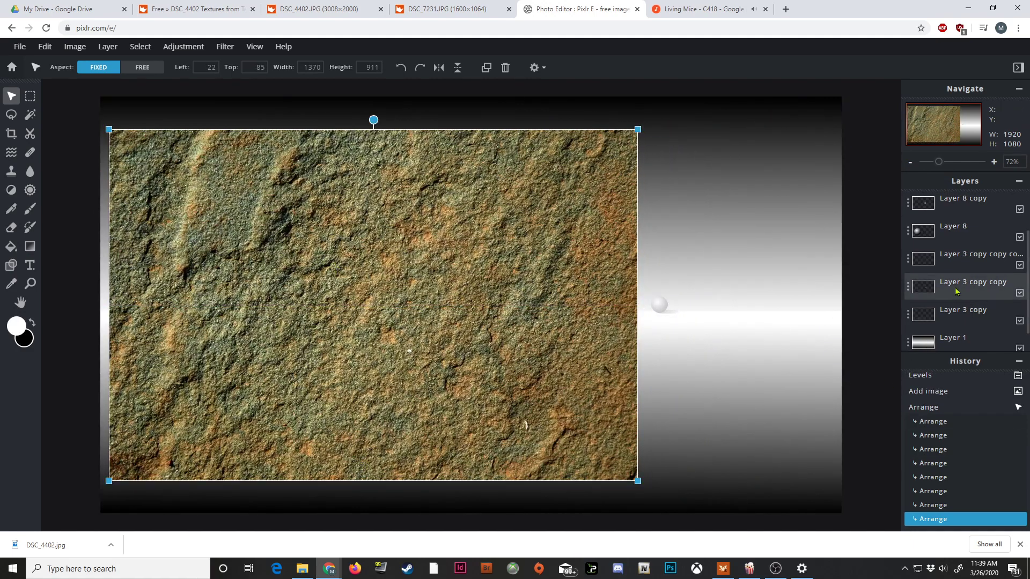
Move the large sphere's layer, Layer 8, up the stack to directly beneath the DSC_4402.jpg layer
scroll(952, 294, down, 1)
scroll(952, 294, up, 3)
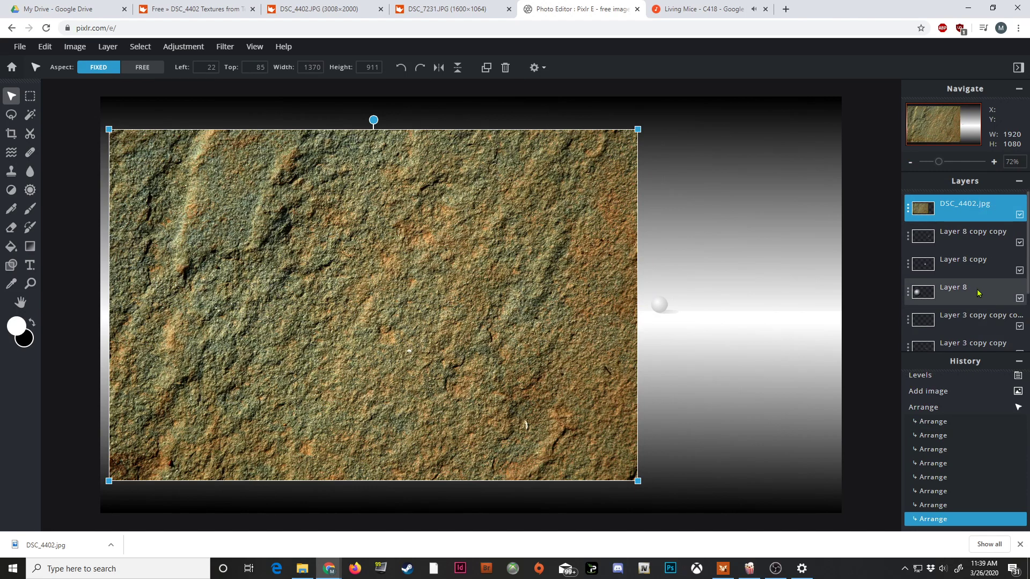
click(934, 295)
drag(980, 291, 980, 231)
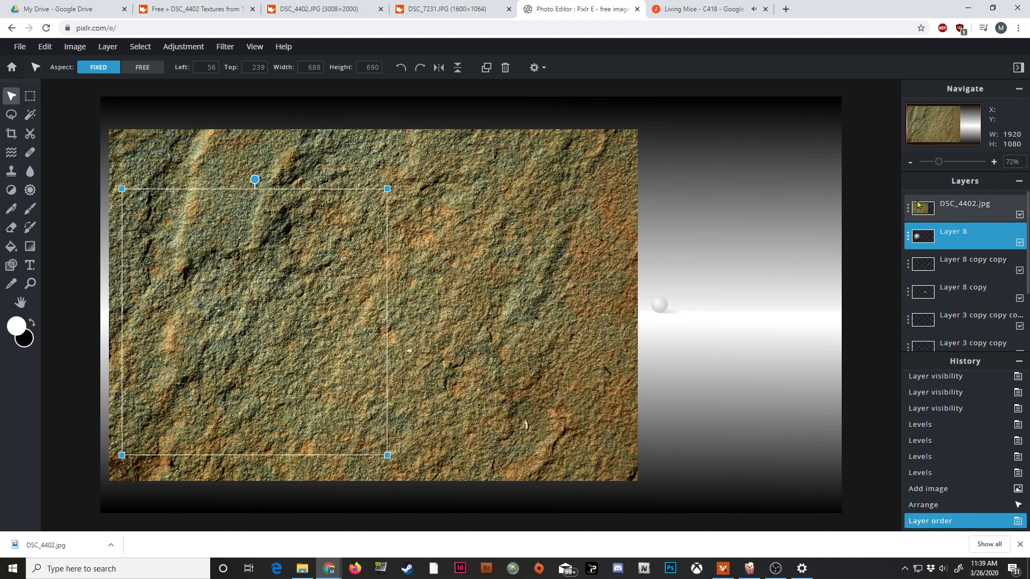
Select the DSC_4402.jpg layer and toggle its visibility to compare it with the spheres, leaving it hidden
click(988, 207)
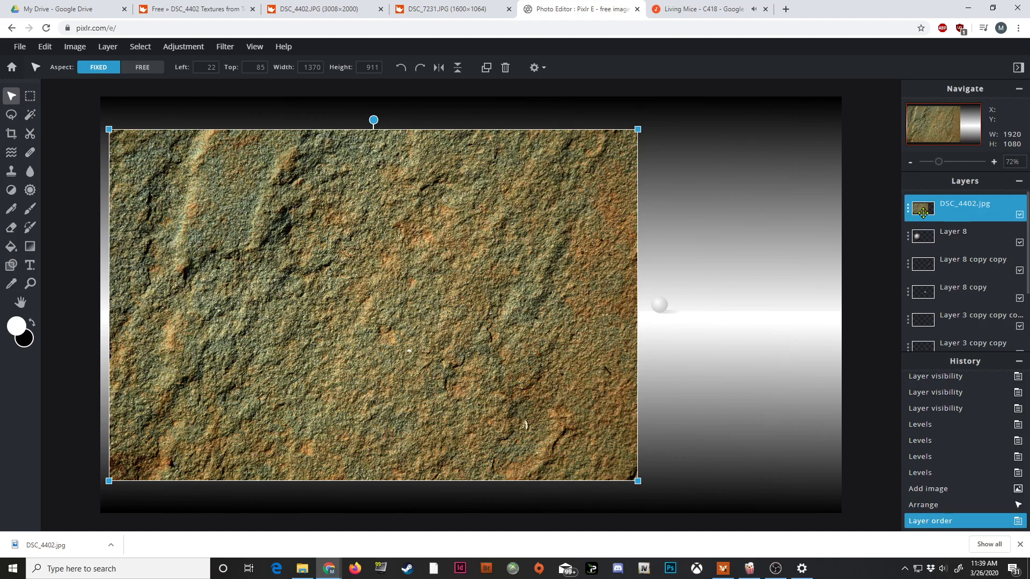
click(1020, 215)
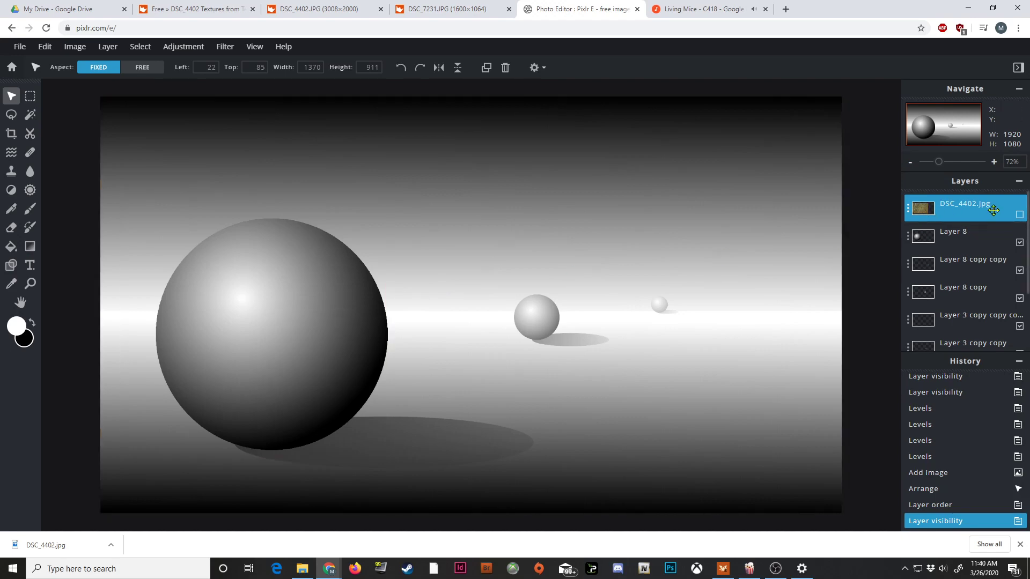
click(1019, 215)
click(1020, 215)
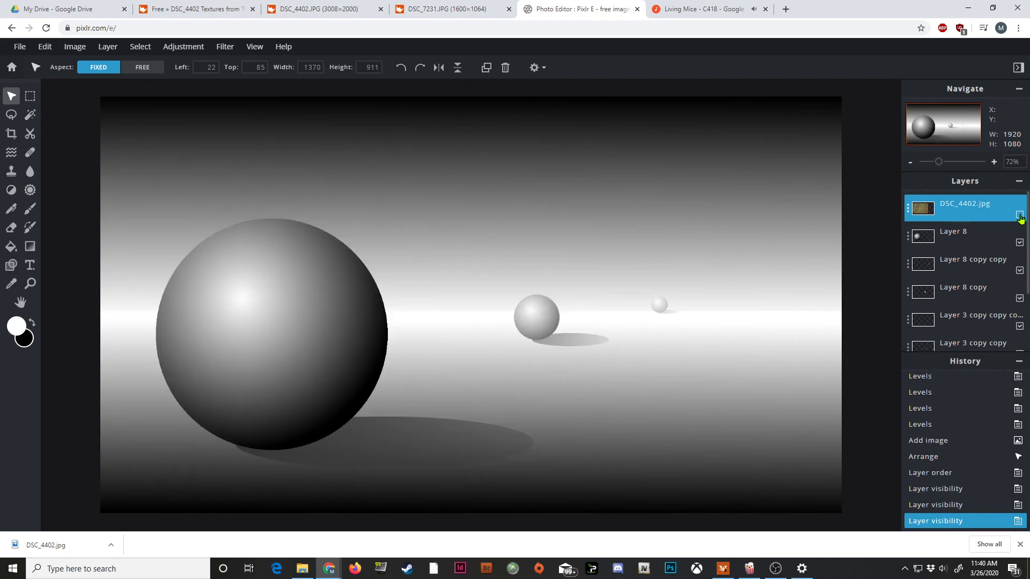
click(1020, 215)
click(1019, 215)
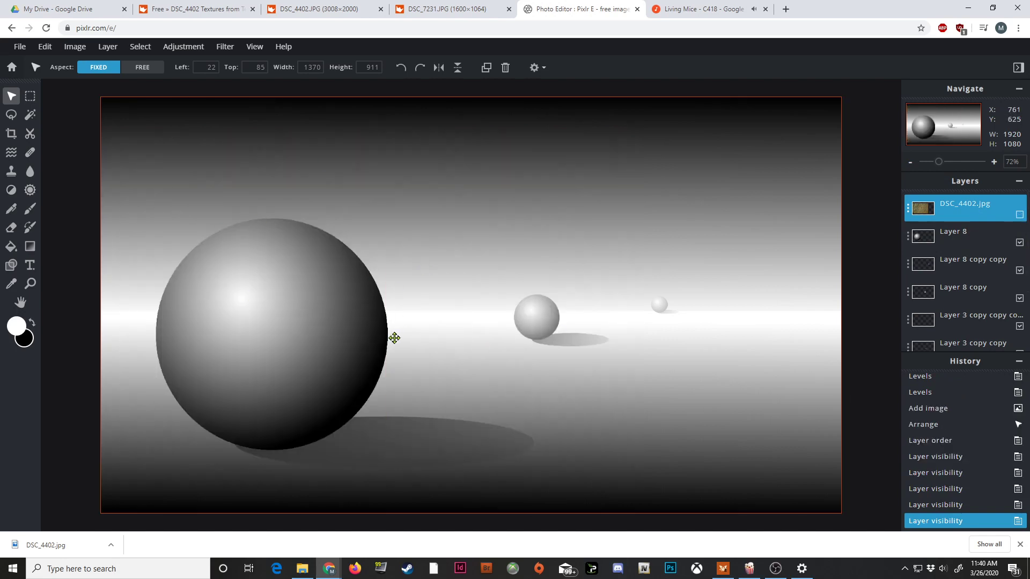
Select the large sphere and show and hide the stone texture above it to check how they overlap
click(277, 279)
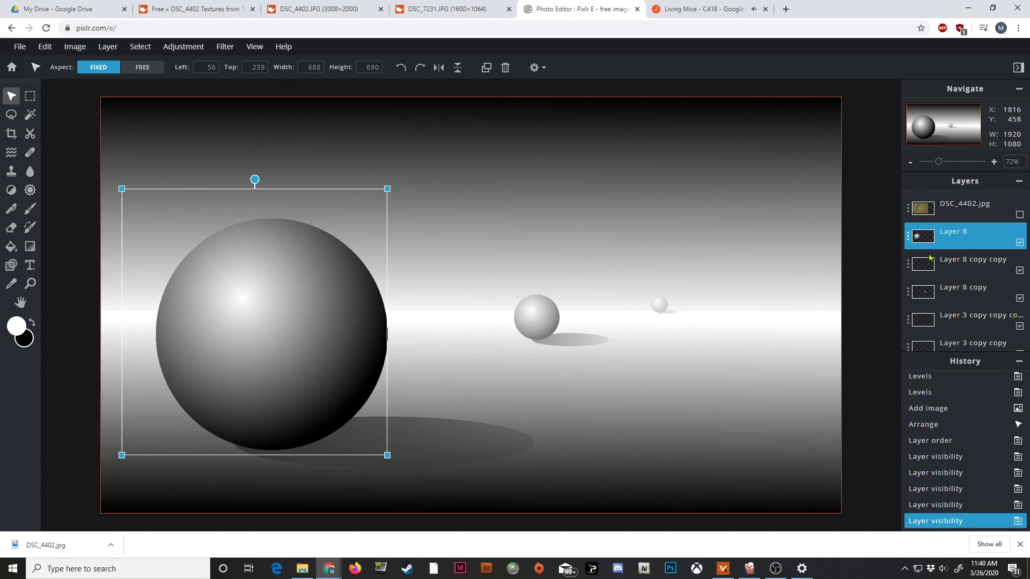
click(1019, 215)
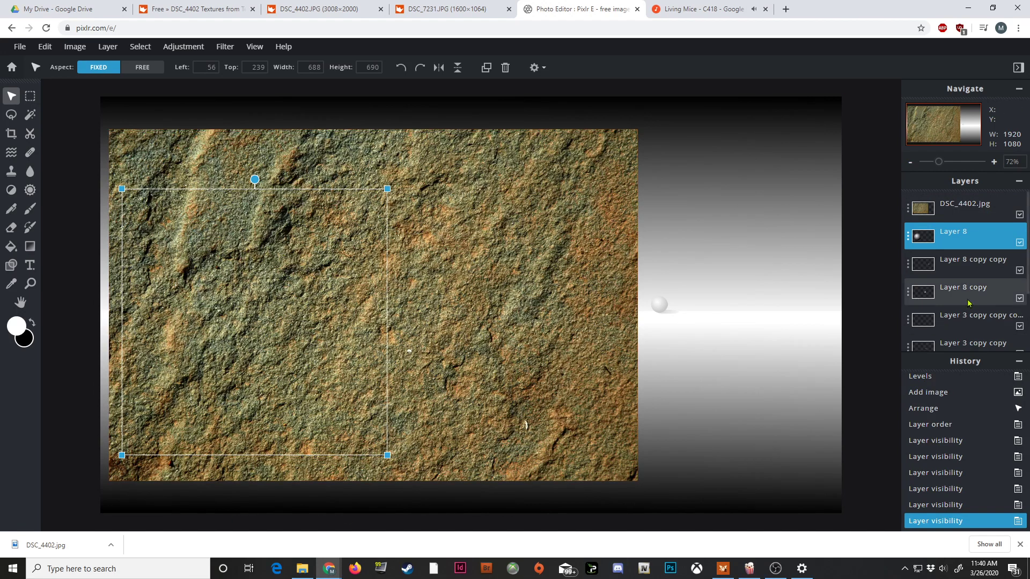
click(1018, 215)
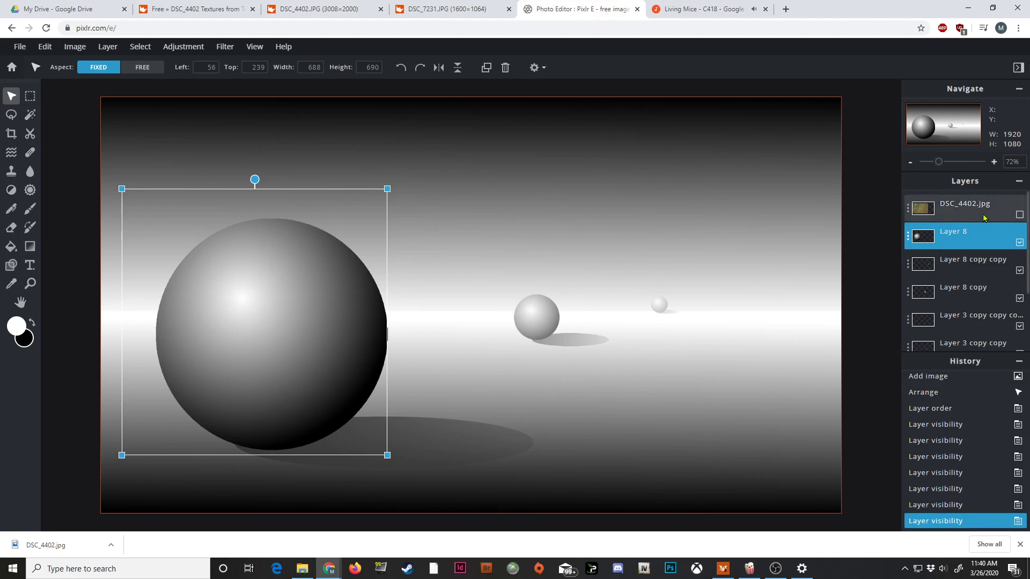
click(1019, 215)
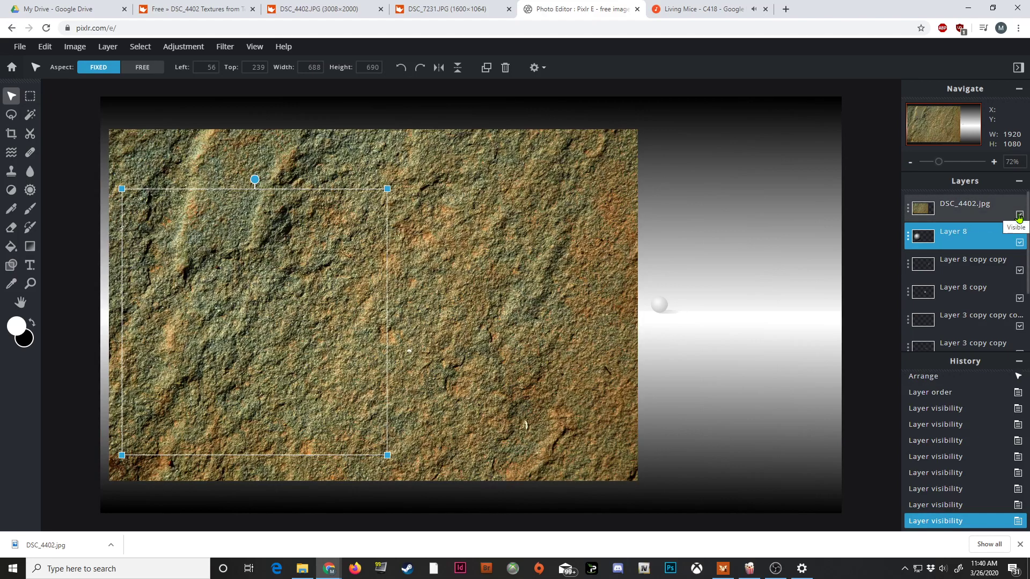
click(1018, 215)
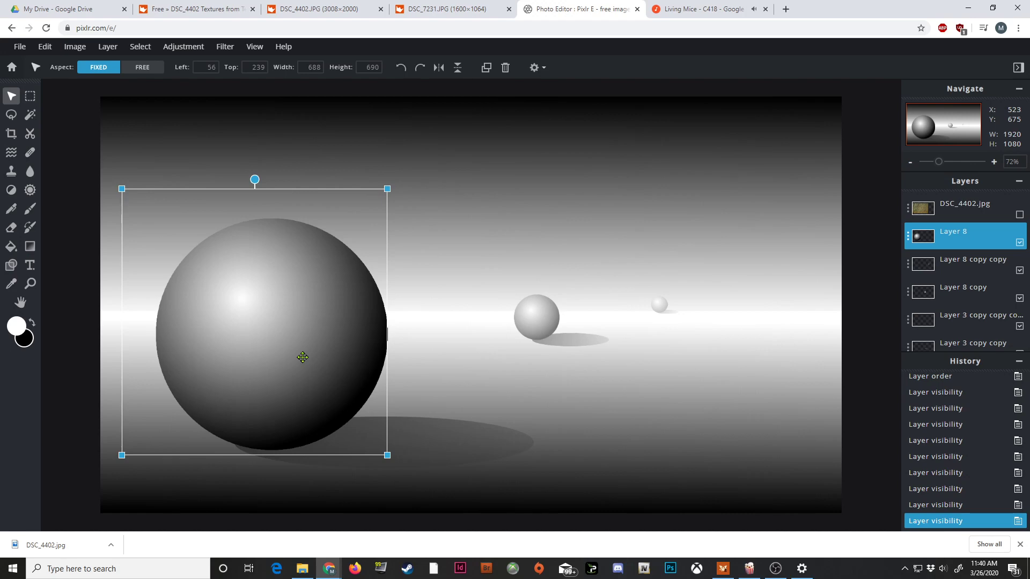
Close the browser's download bar, check the texture layer once more, and select Layer 8 with the texture hidden
click(1019, 545)
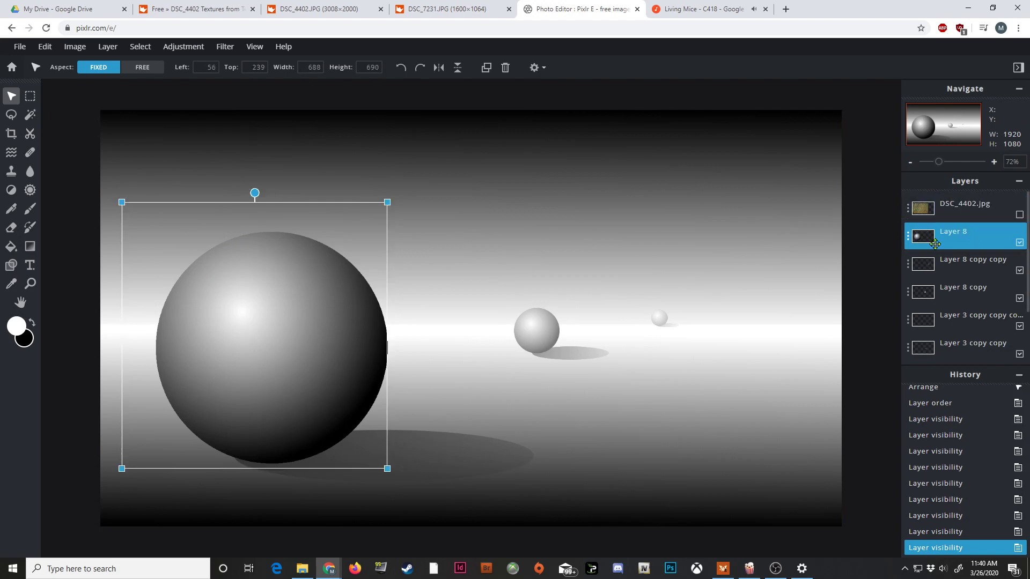
click(992, 212)
click(1020, 215)
click(1019, 214)
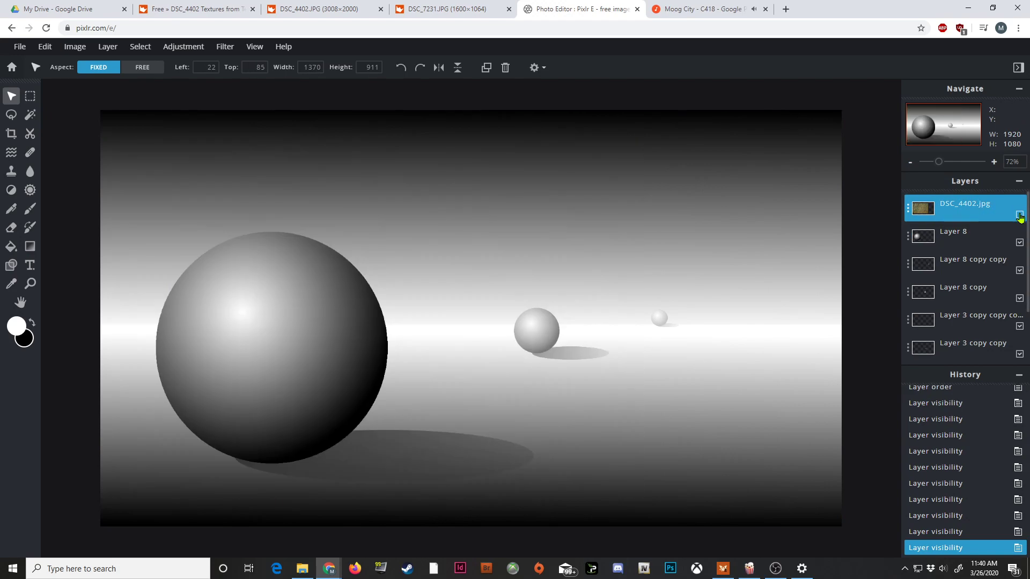
click(909, 239)
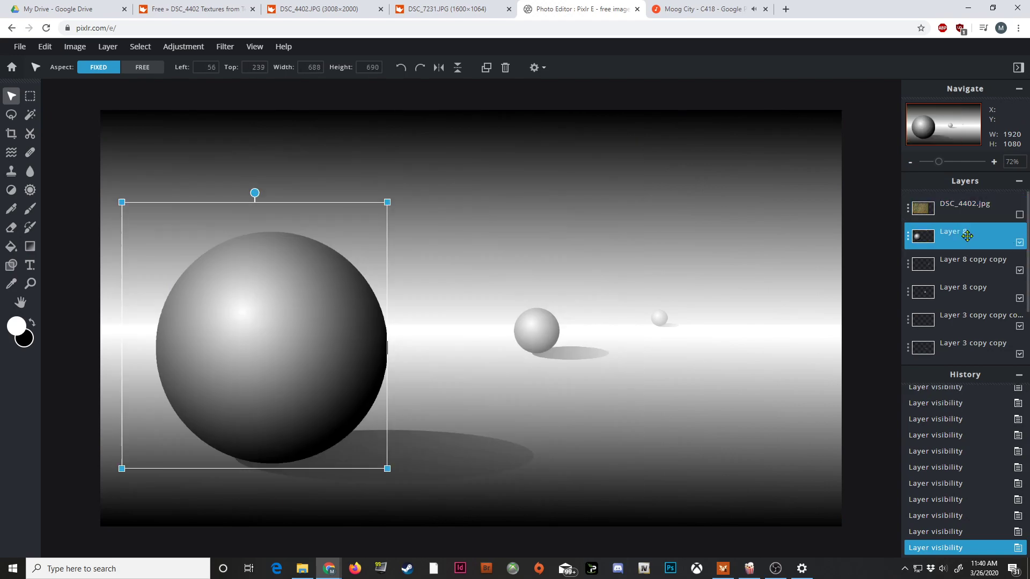
Toggle Layer 8's visibility to check that it holds the large sphere, leaving it visible
click(1020, 242)
click(1019, 243)
click(1019, 243)
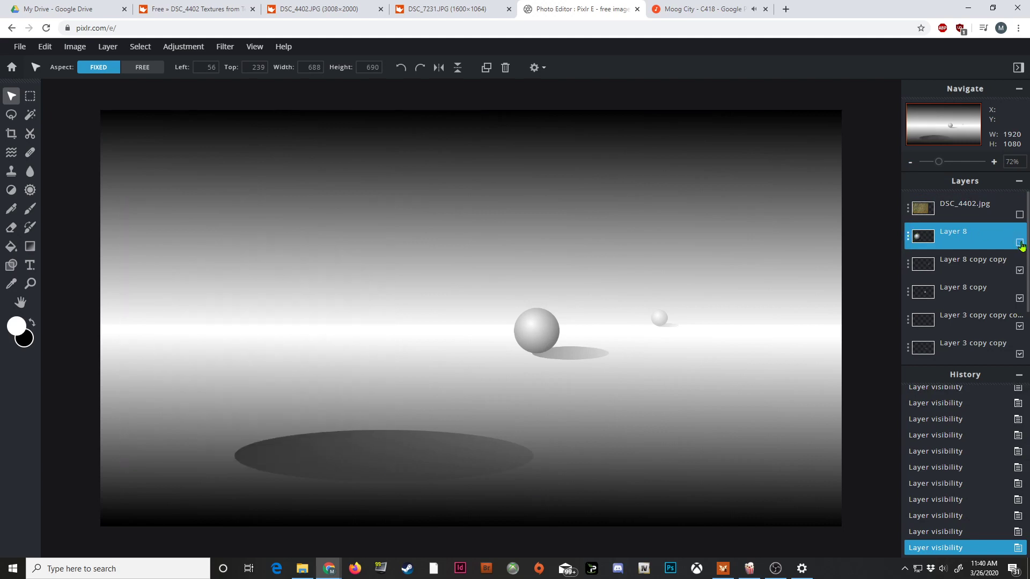
click(1019, 242)
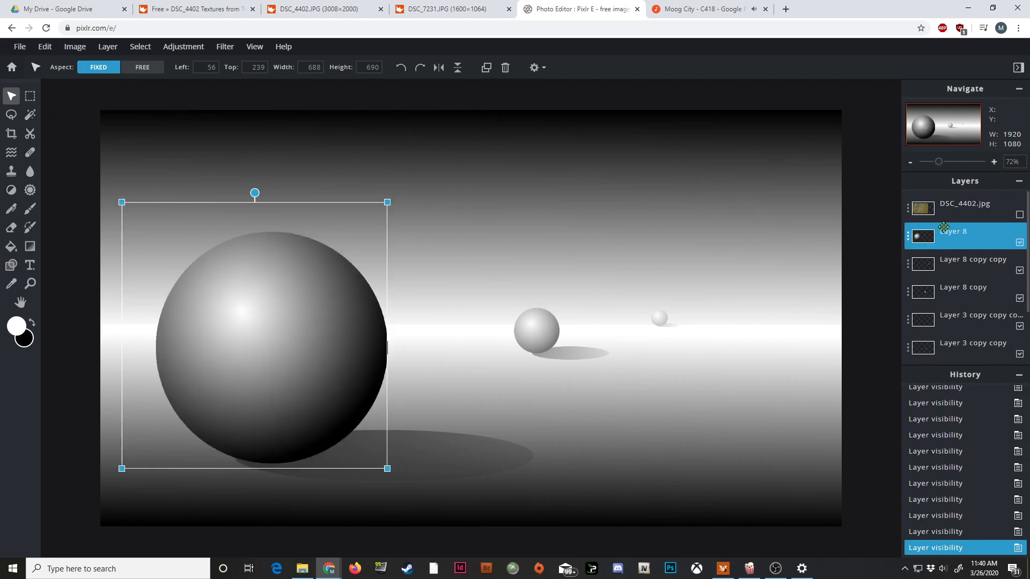
Select the DSC_4402.jpg layer and show and hide the stone texture, leaving it hidden
click(965, 211)
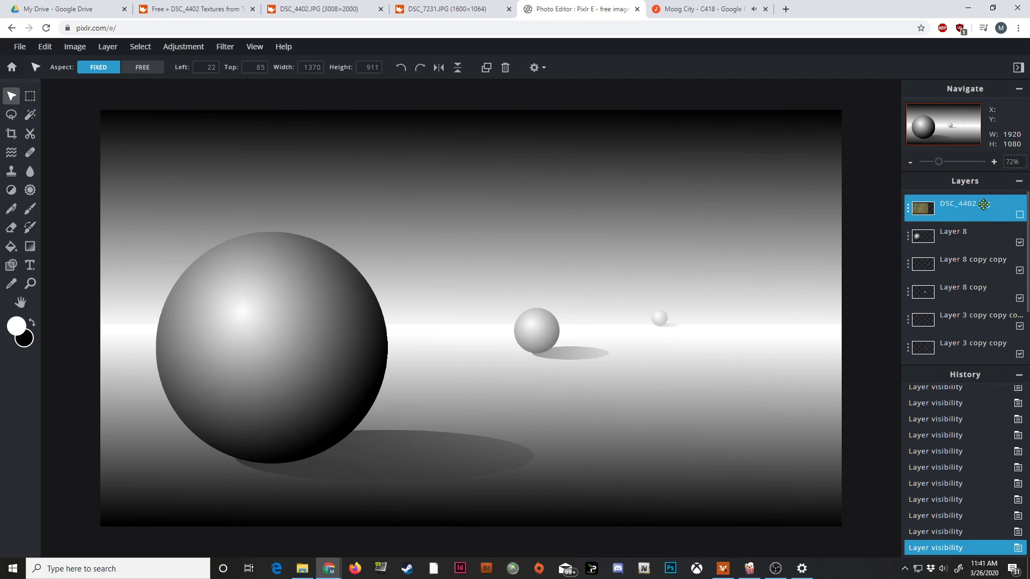
click(1019, 215)
click(1019, 215)
click(1019, 215)
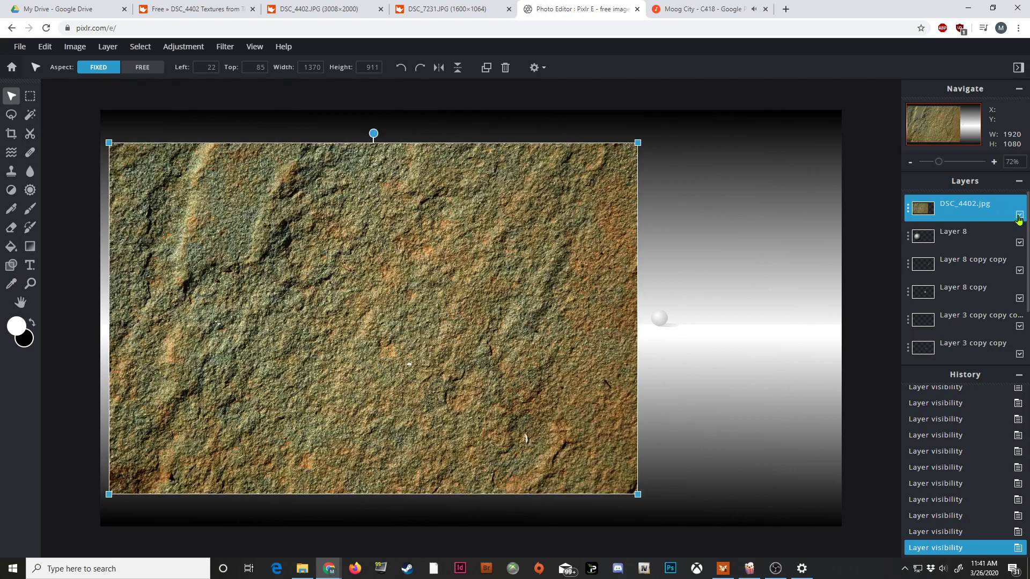
click(1019, 215)
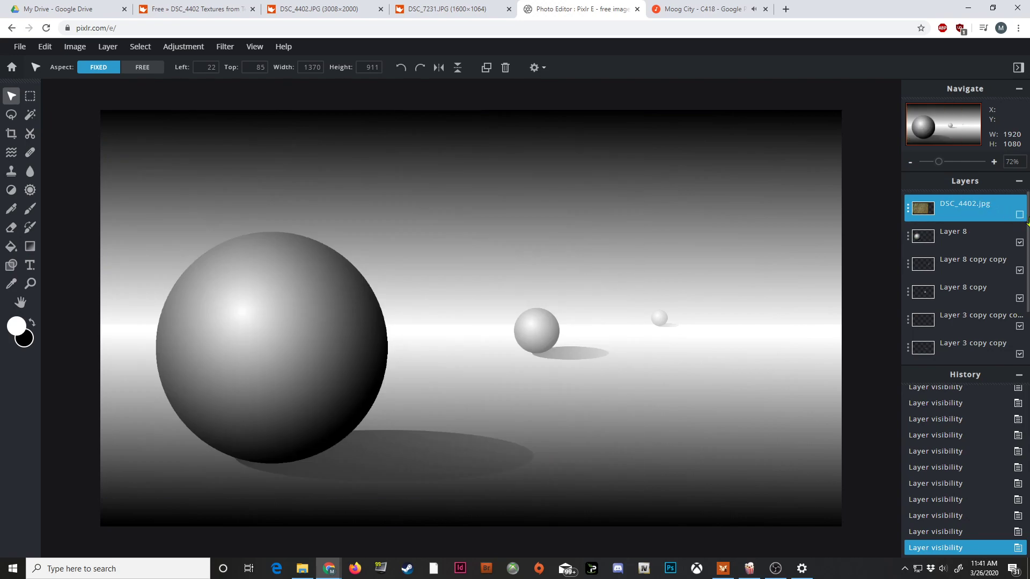
Select Layer 8 again and toggle the large sphere on and off, leaving it visible with its layer active
click(955, 238)
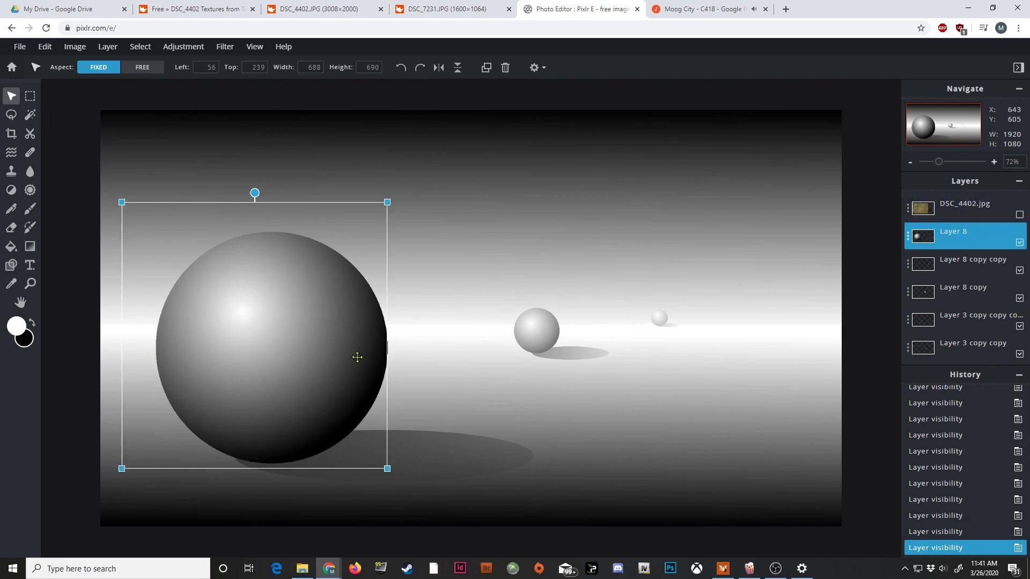
click(1020, 243)
click(1019, 243)
click(1019, 243)
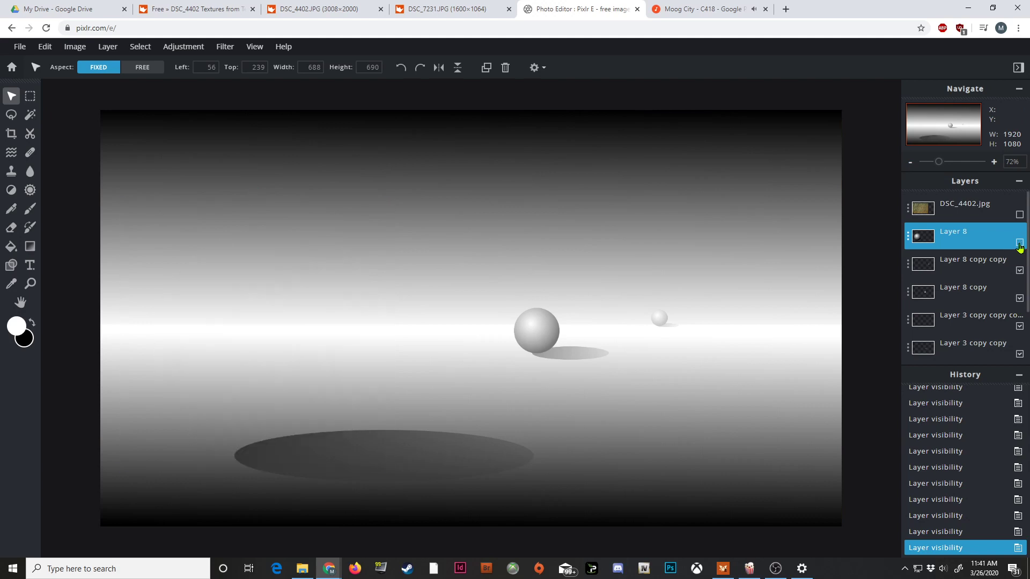
click(1019, 243)
click(1020, 243)
click(1019, 243)
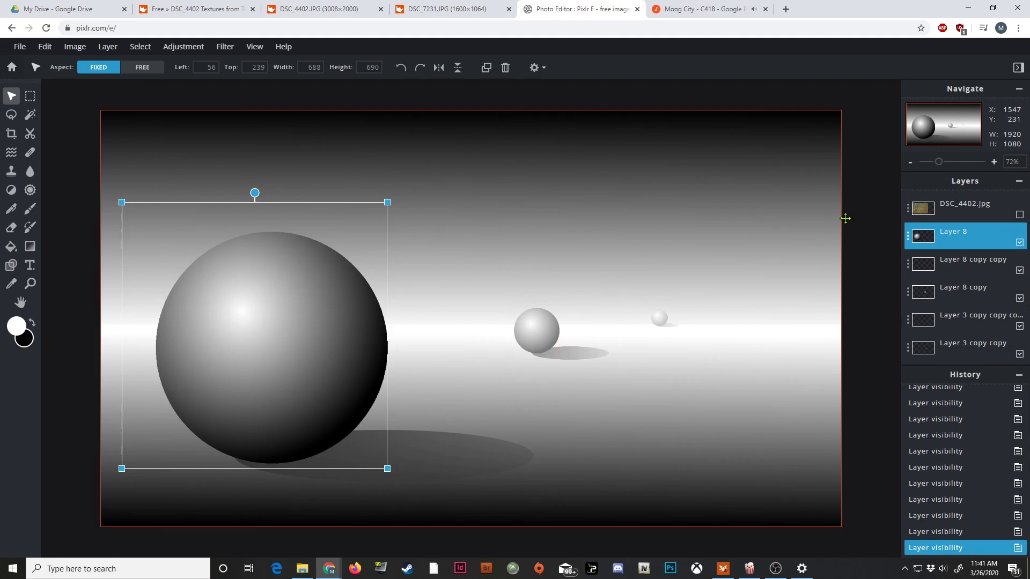
click(1020, 243)
Create a selection around the large sphere from the pixels of Layer 8
click(149, 49)
click(149, 49)
click(150, 49)
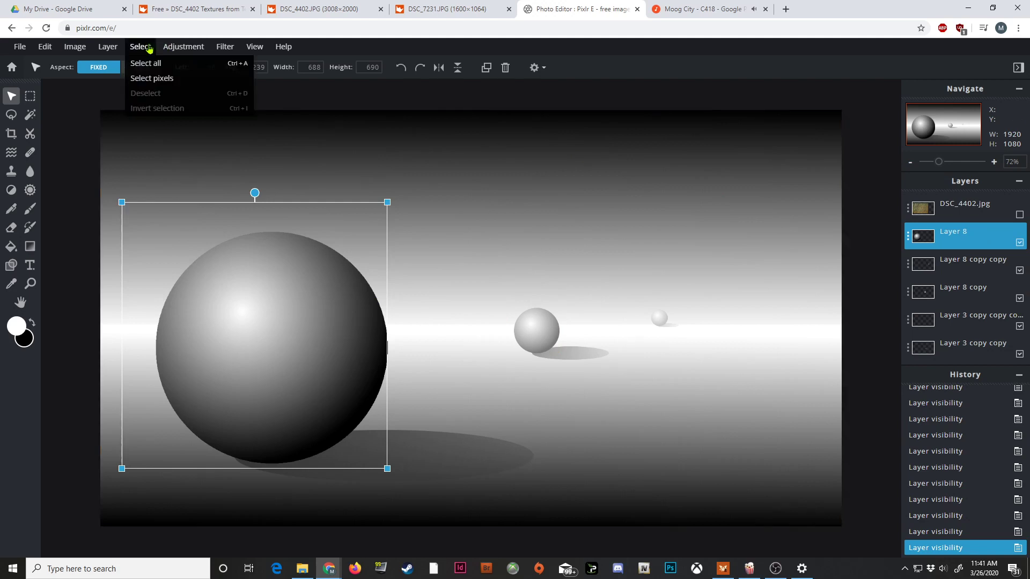
click(149, 48)
click(148, 49)
click(148, 49)
click(148, 49)
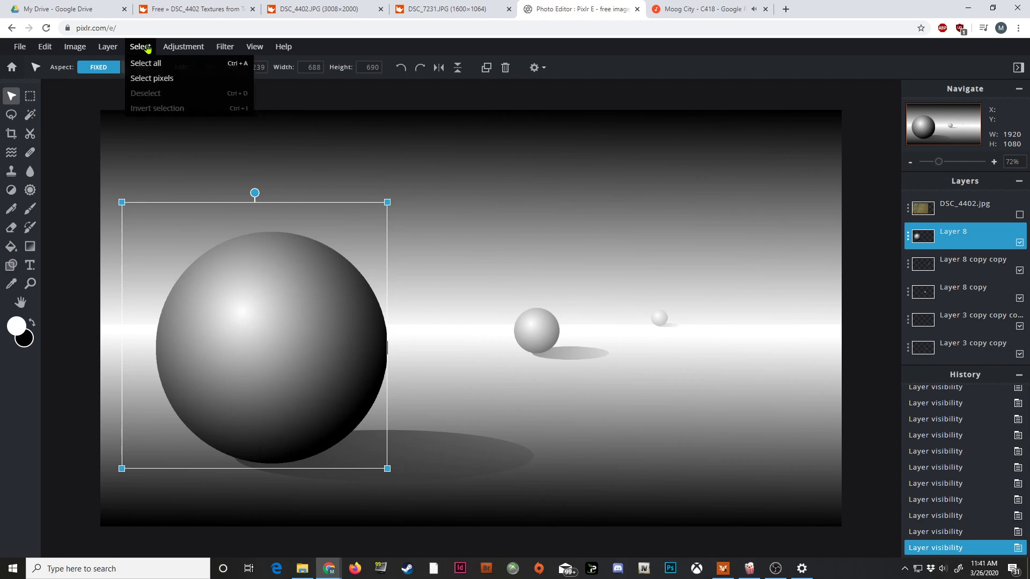
click(177, 79)
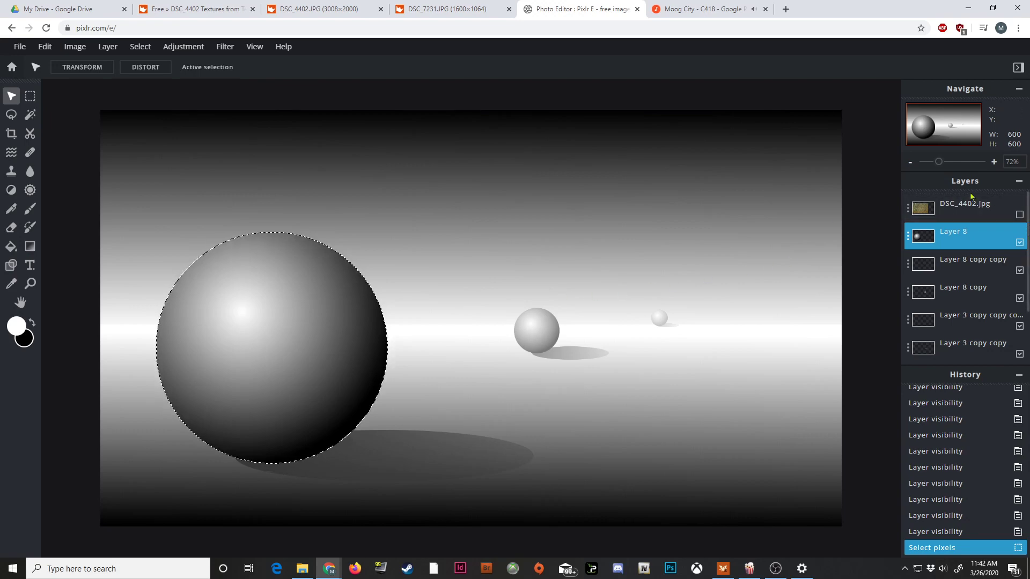
Make the DSC_4402.jpg layer active and visible, and invert the sphere selection to cover everything outside it
click(979, 207)
click(1019, 214)
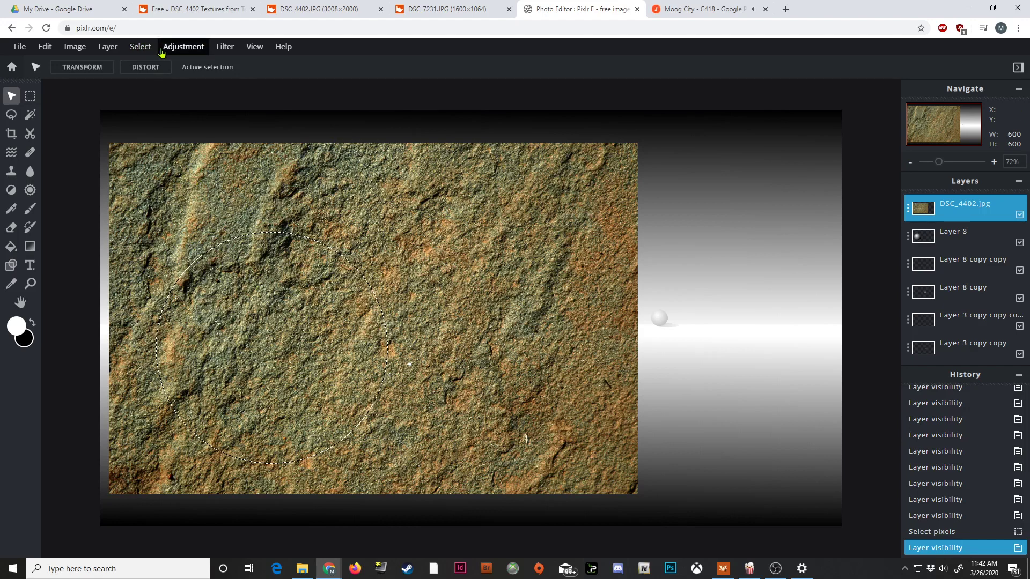
click(144, 50)
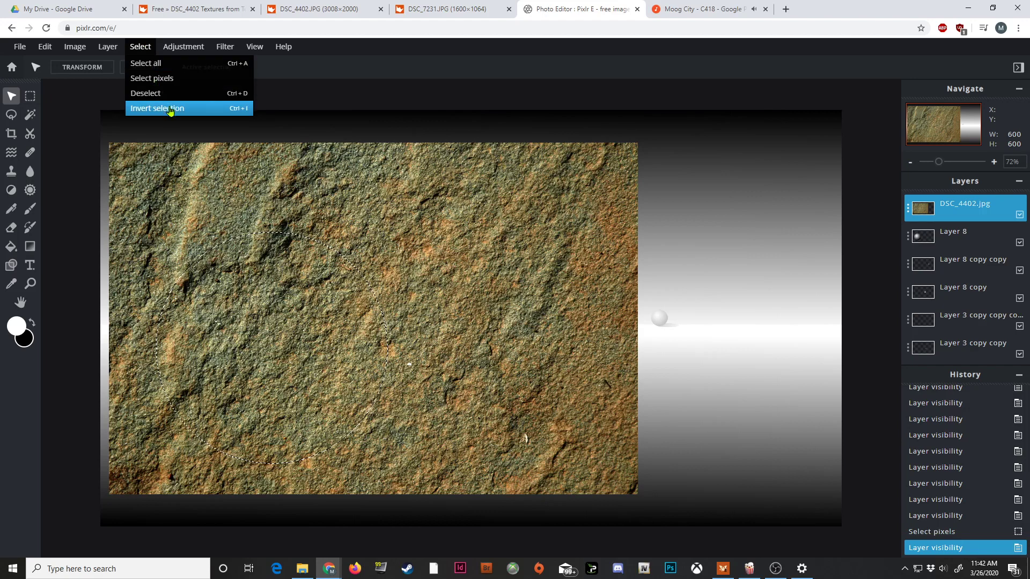
click(139, 108)
click(141, 49)
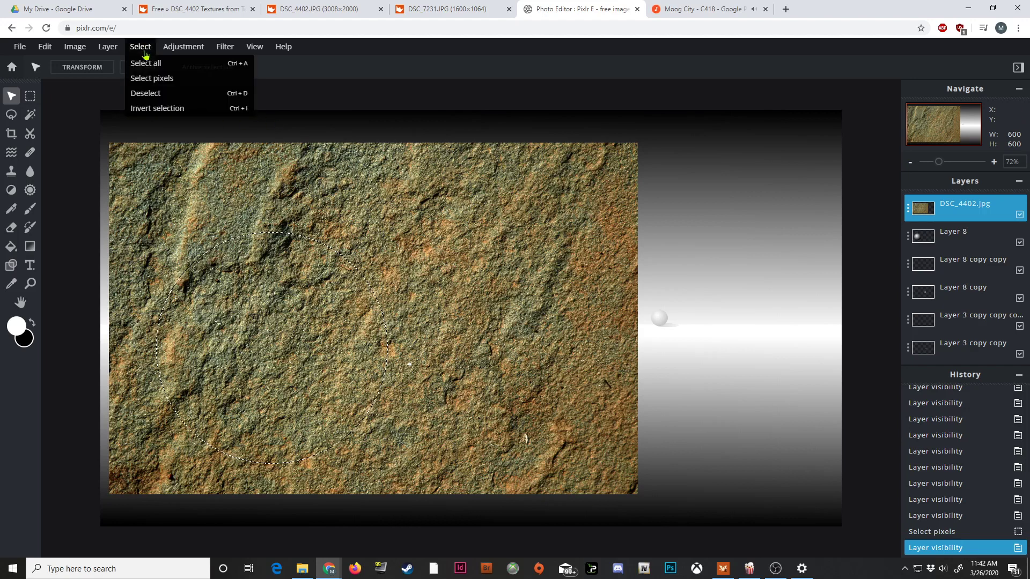
click(139, 44)
click(141, 48)
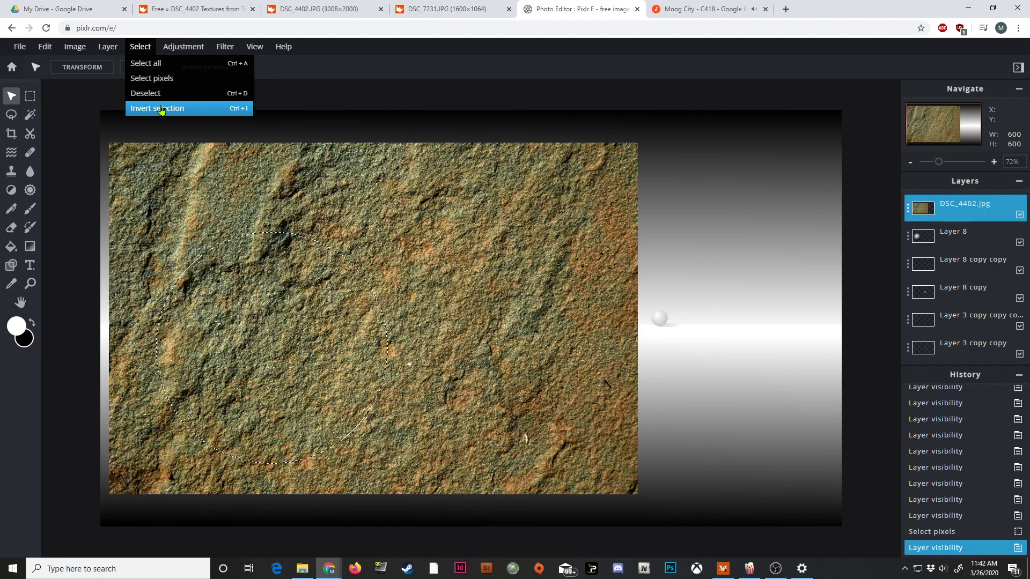
click(161, 109)
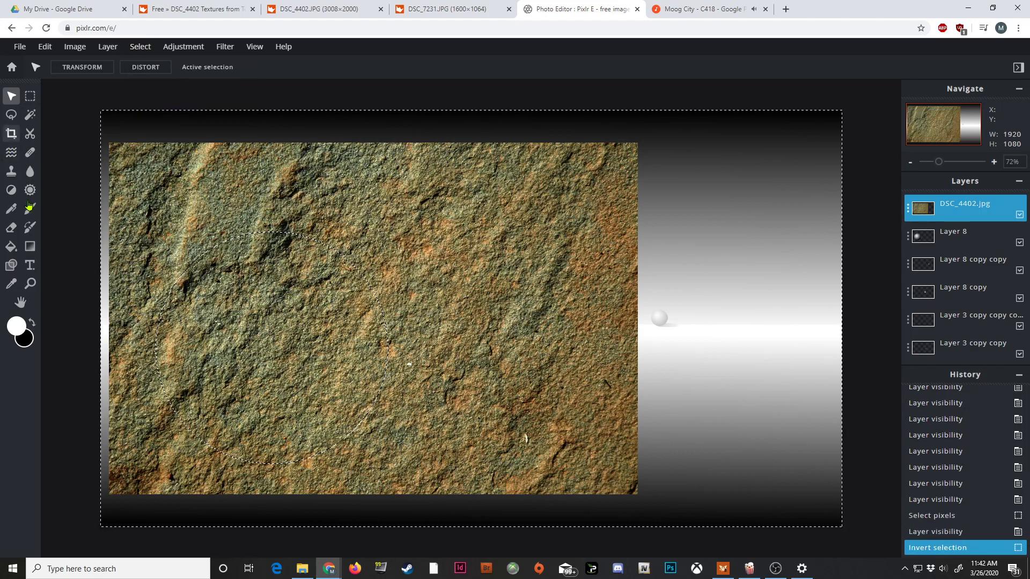
Erase the stone texture outside the large sphere with a soft size 301 eraser at 100% opacity, and clear the selection
click(12, 228)
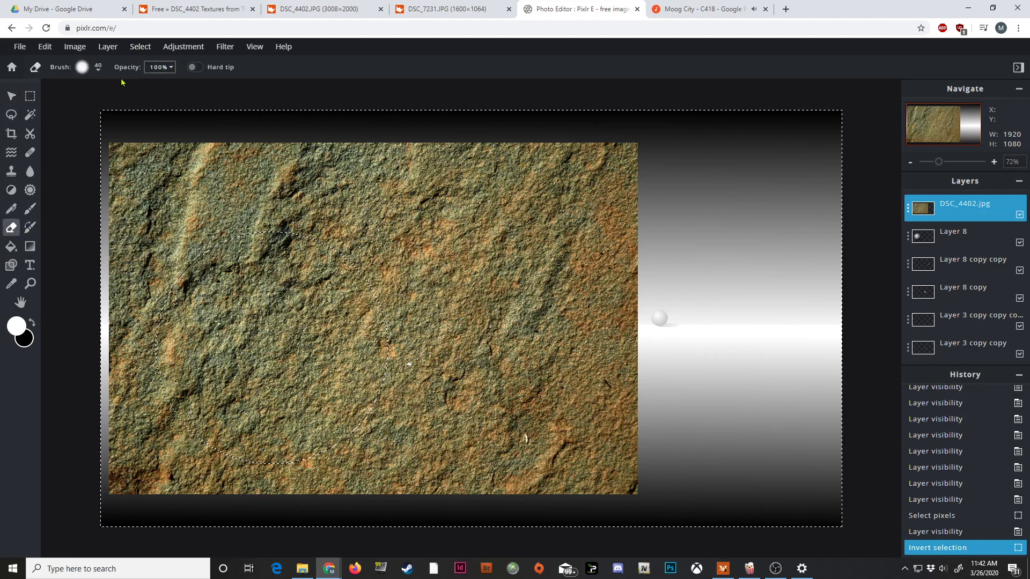
click(98, 69)
drag(205, 110, 236, 107)
click(397, 60)
mouse_move(435, 236)
mouse_down()
mouse_move(419, 385)
mouse_move(410, 209)
mouse_move(405, 319)
mouse_move(396, 322)
mouse_move(365, 186)
mouse_move(348, 327)
mouse_move(313, 146)
mouse_move(262, 272)
mouse_move(244, 223)
mouse_move(182, 307)
mouse_move(186, 182)
mouse_move(129, 312)
mouse_move(268, 136)
mouse_move(164, 275)
mouse_move(140, 408)
mouse_up()
mouse_move(272, 477)
mouse_down()
mouse_move(362, 420)
mouse_move(371, 344)
mouse_up()
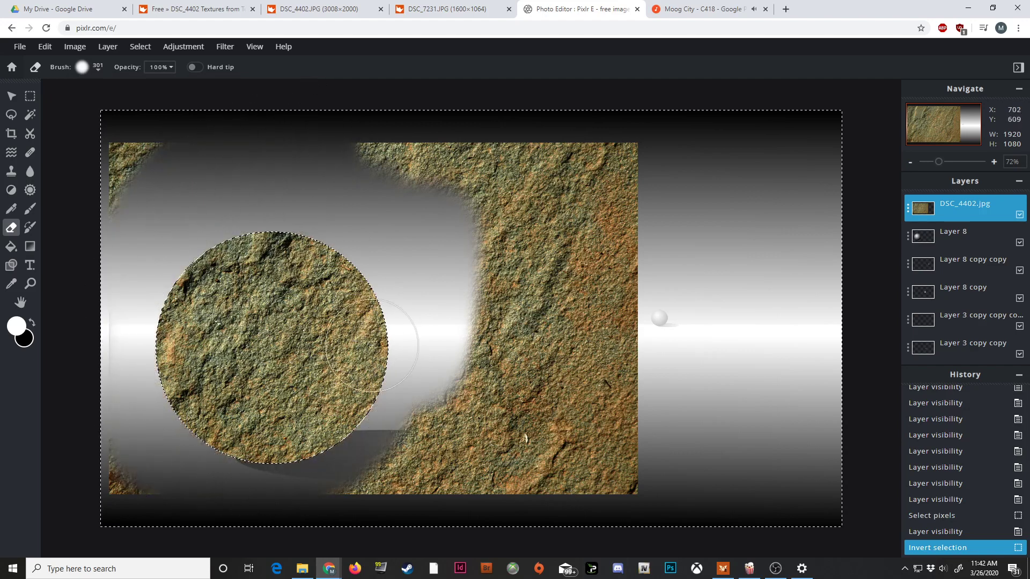
mouse_move(94, 499)
mouse_down()
mouse_move(78, 364)
mouse_move(100, 179)
mouse_move(124, 137)
mouse_move(470, 132)
mouse_move(644, 153)
mouse_move(423, 167)
mouse_move(741, 206)
mouse_move(497, 266)
mouse_move(406, 351)
mouse_move(541, 492)
mouse_move(451, 528)
mouse_move(515, 505)
mouse_move(385, 453)
mouse_move(488, 433)
mouse_move(573, 433)
mouse_move(632, 394)
mouse_up()
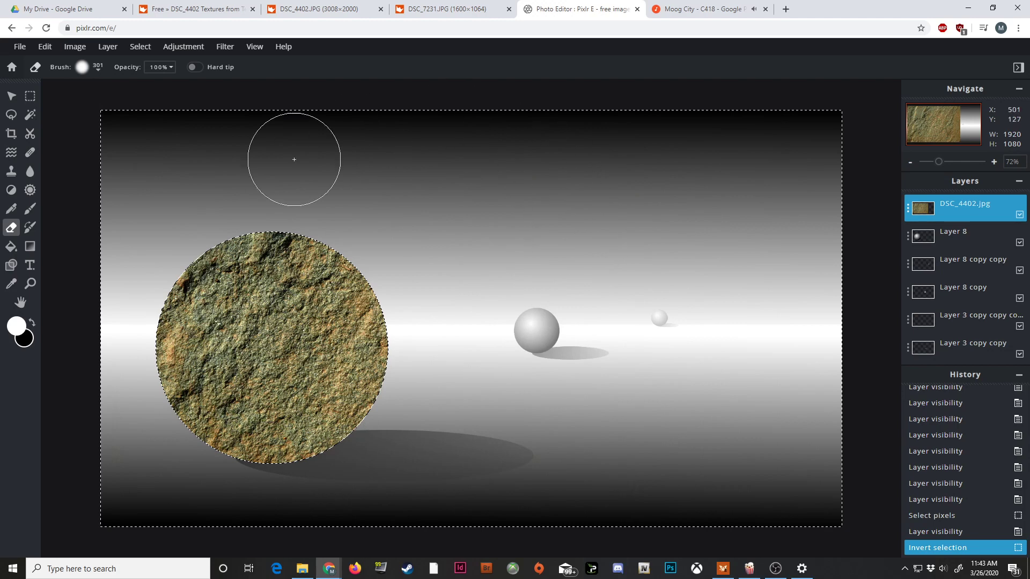
drag(234, 199, 215, 200)
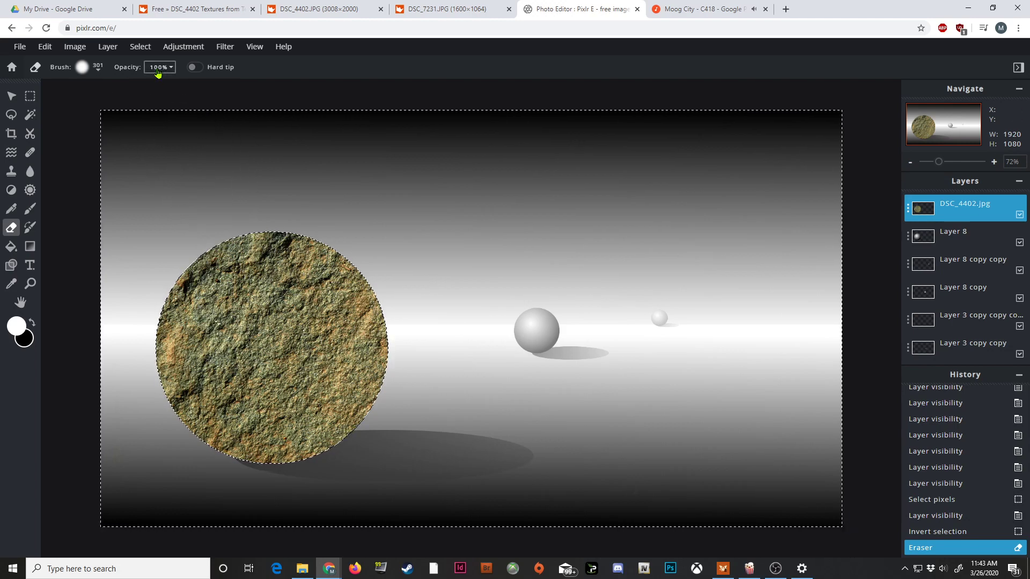
click(141, 47)
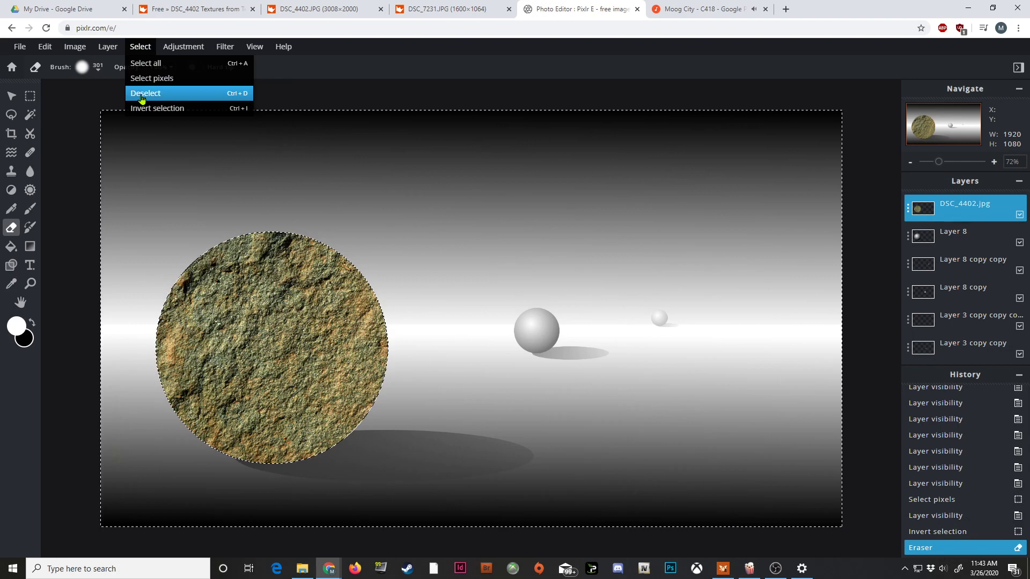
click(141, 99)
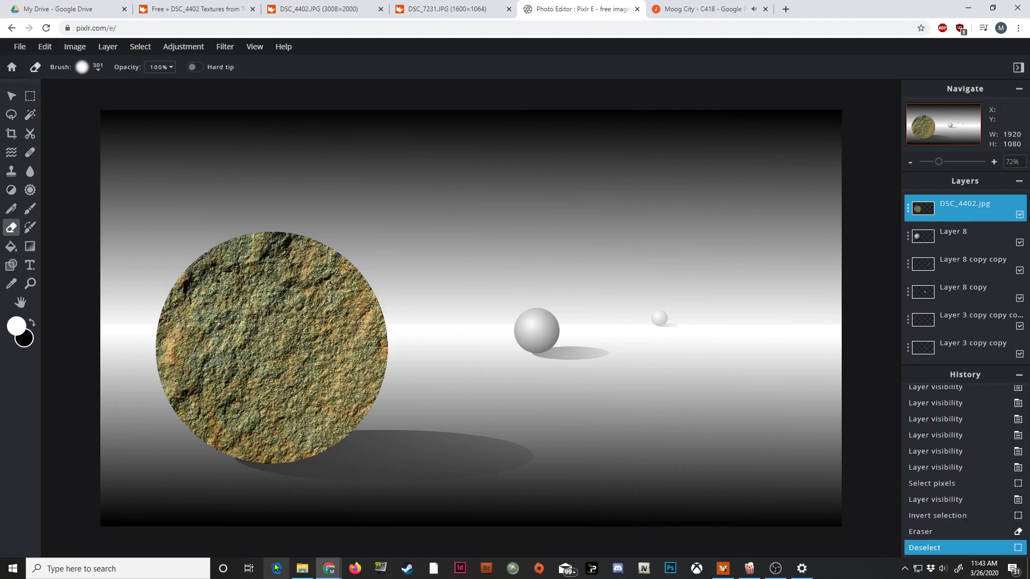
Toggle the DSC_4402.jpg layer to compare the cut-out texture with the shaded sphere beneath, leaving the texture visible
click(1019, 215)
click(1020, 215)
click(1019, 215)
click(1020, 215)
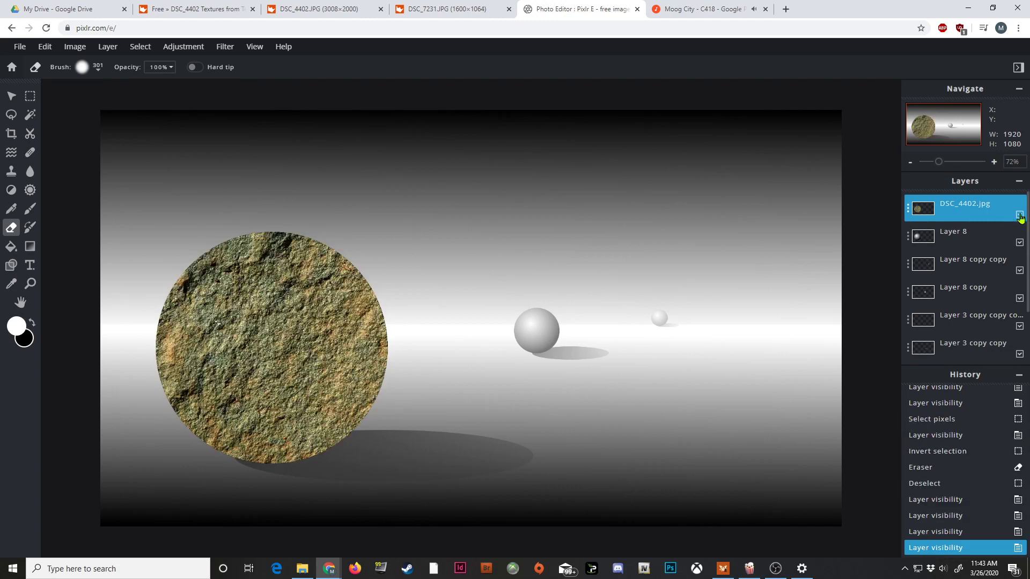
click(1020, 215)
click(1020, 215)
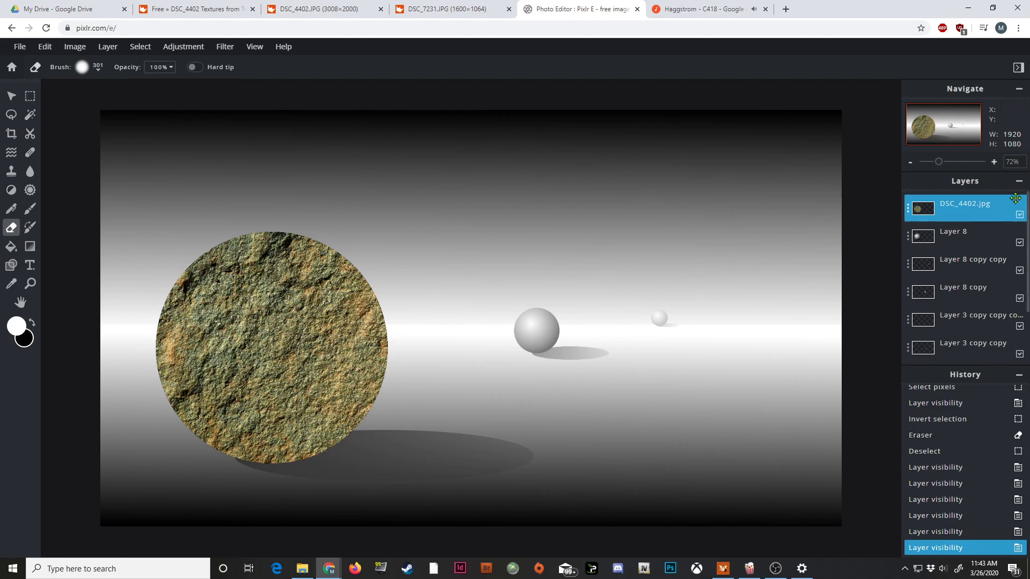
click(1020, 215)
click(1019, 216)
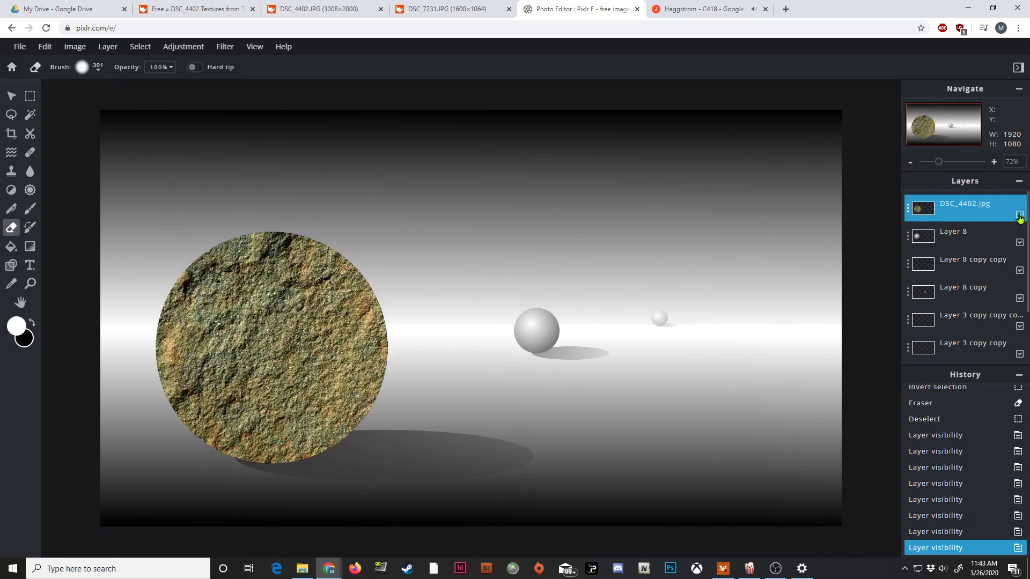
click(1020, 215)
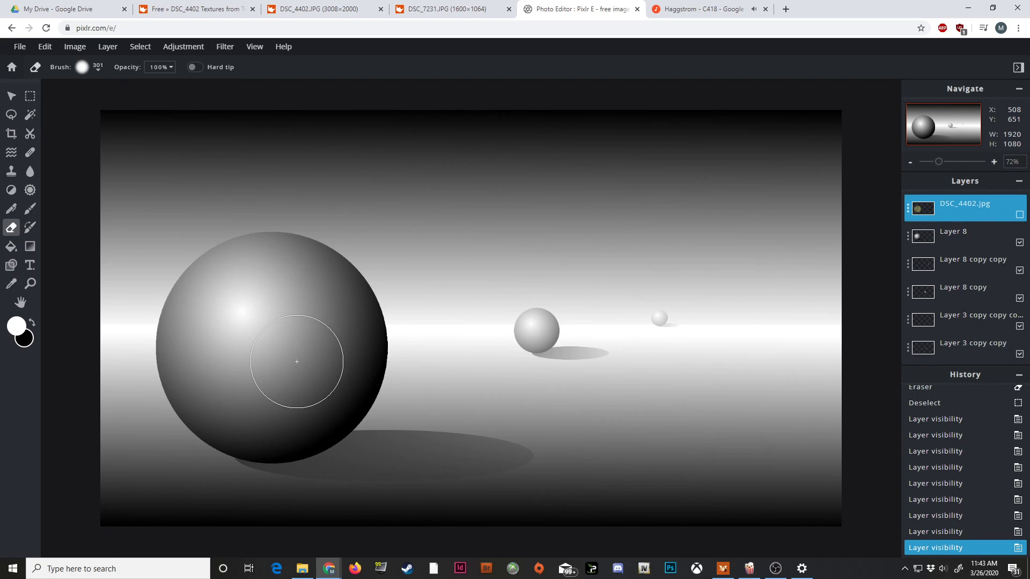
click(1020, 215)
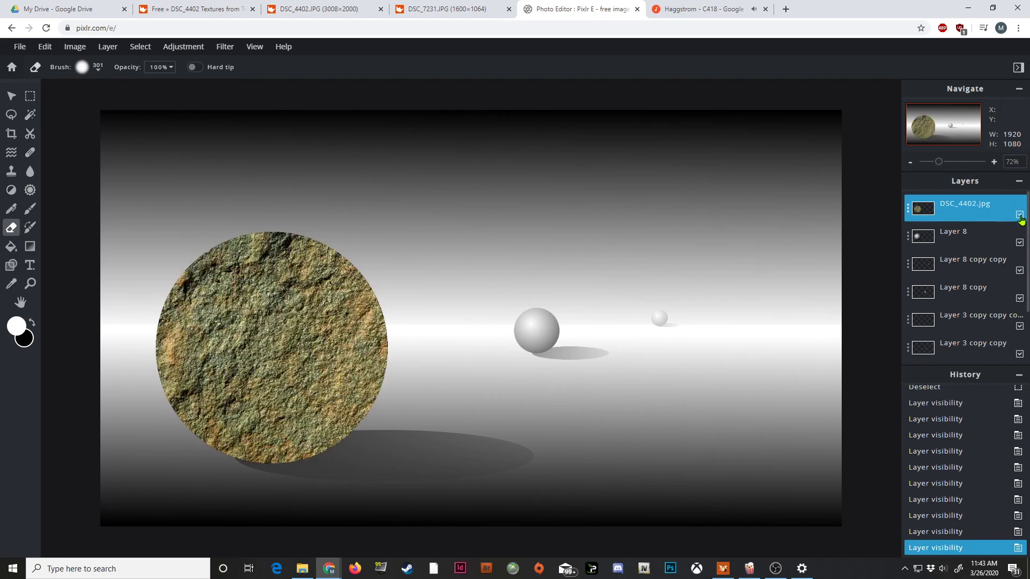
Open the DSC_4402.jpg layer's settings, try a transparency of 19, and set it to 73
click(908, 209)
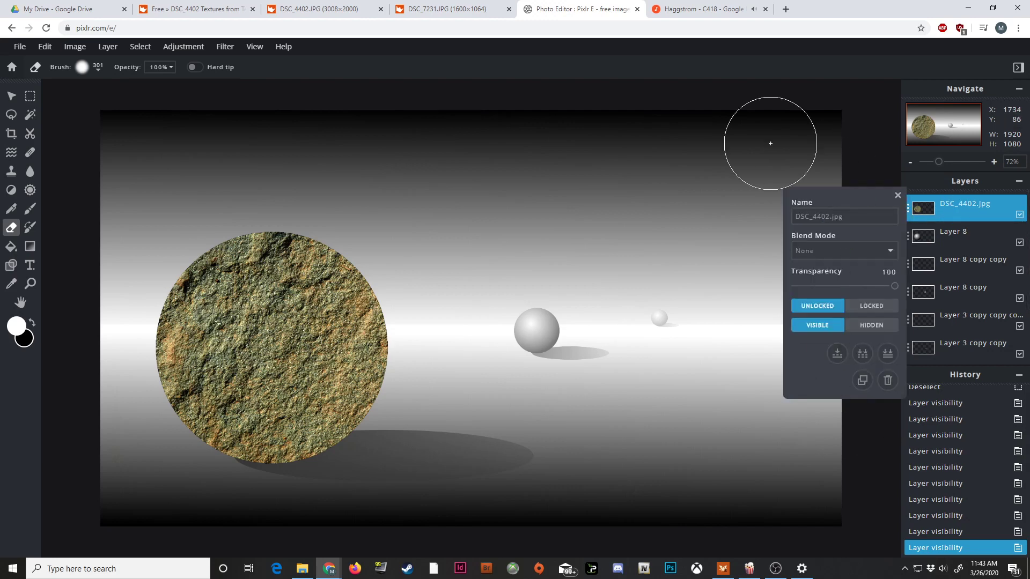
click(896, 193)
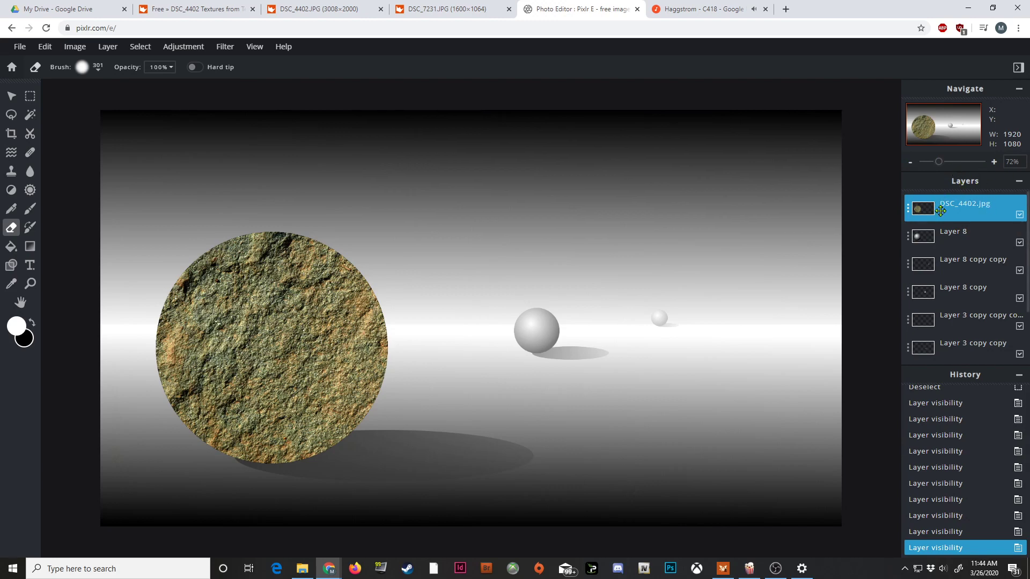
click(908, 212)
click(908, 213)
click(908, 212)
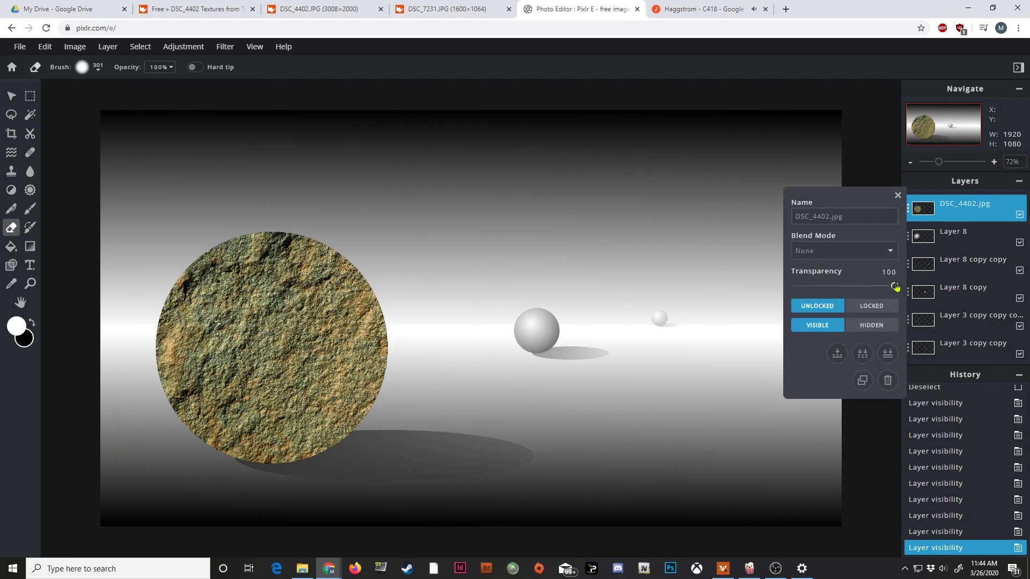
mouse_move(894, 285)
mouse_down()
mouse_move(803, 288)
mouse_move(830, 290)
mouse_move(815, 290)
mouse_up()
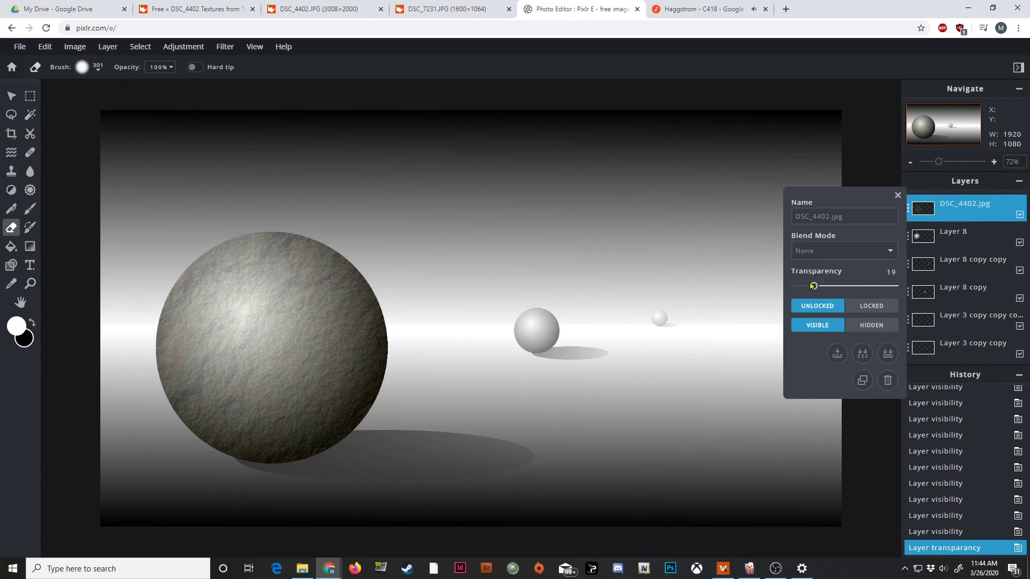
drag(816, 288, 867, 286)
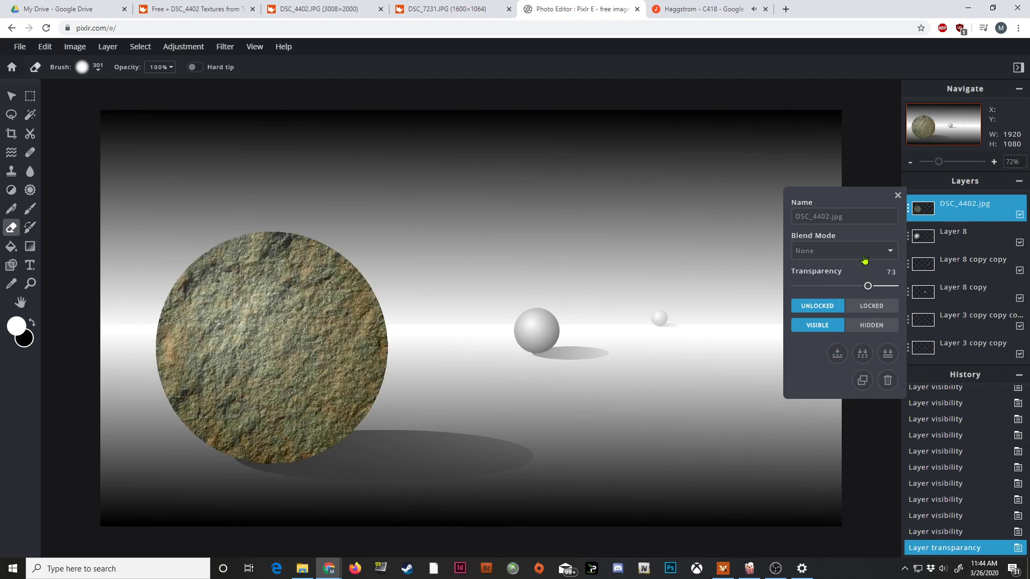
Try the Multiply, Screen and Overlay blend modes on the DSC_4402.jpg layer over the large sphere
click(830, 258)
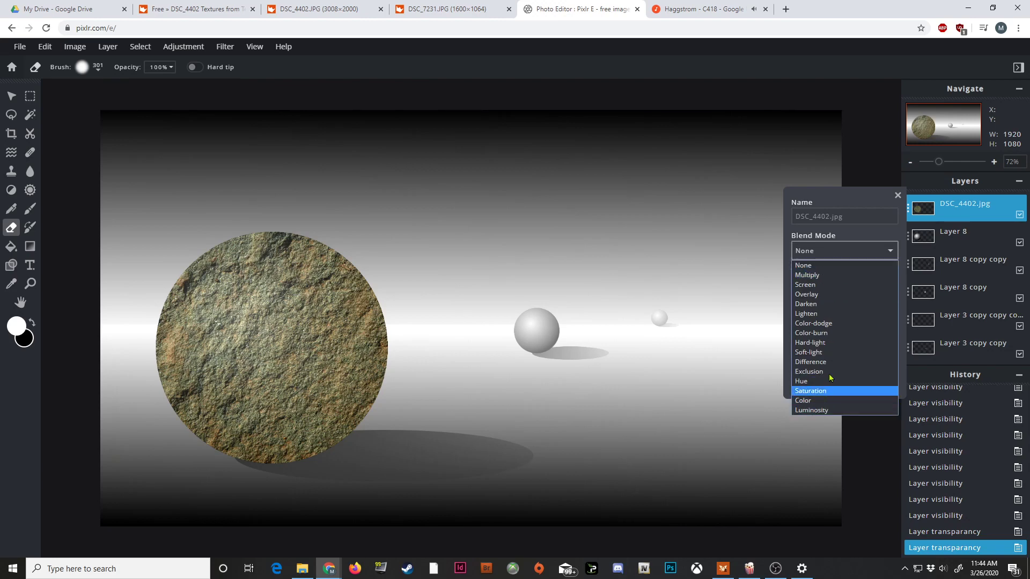
click(853, 279)
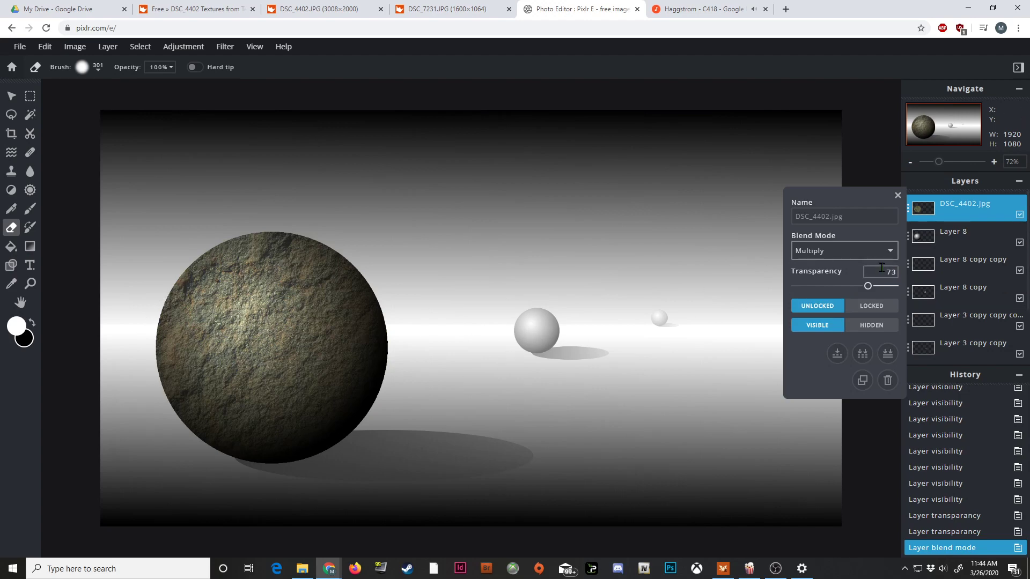
click(872, 257)
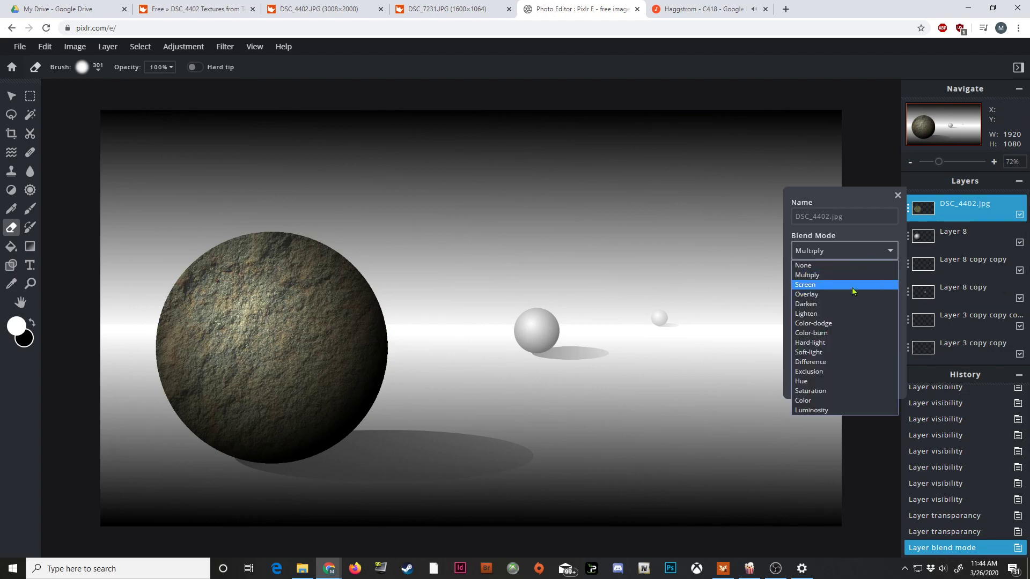
click(853, 285)
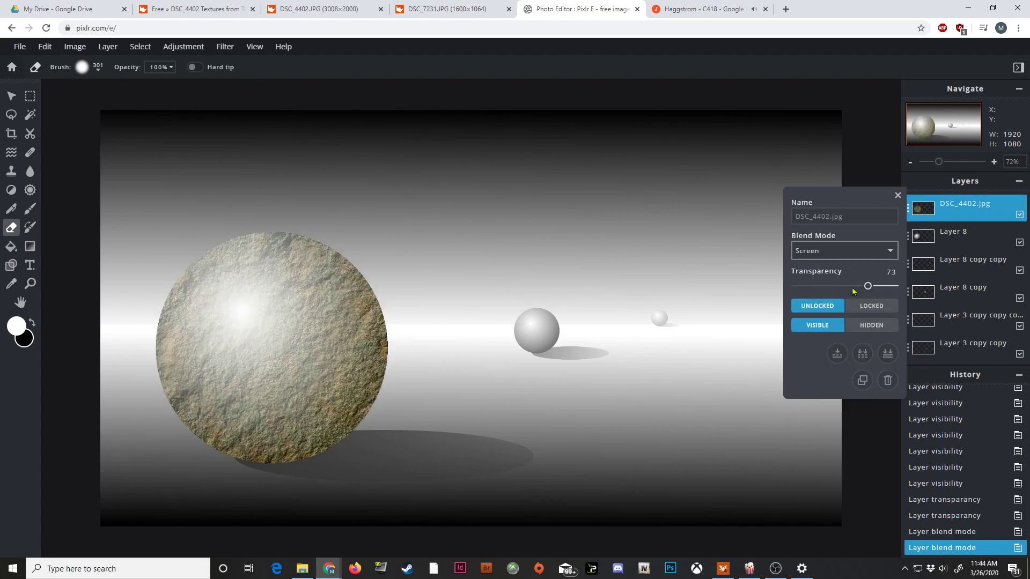
click(853, 252)
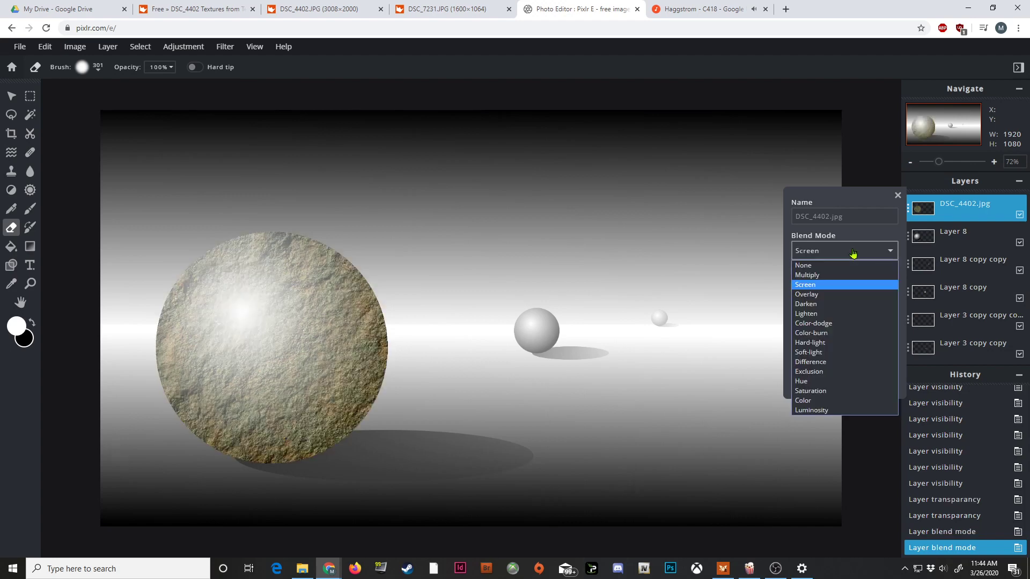
click(850, 294)
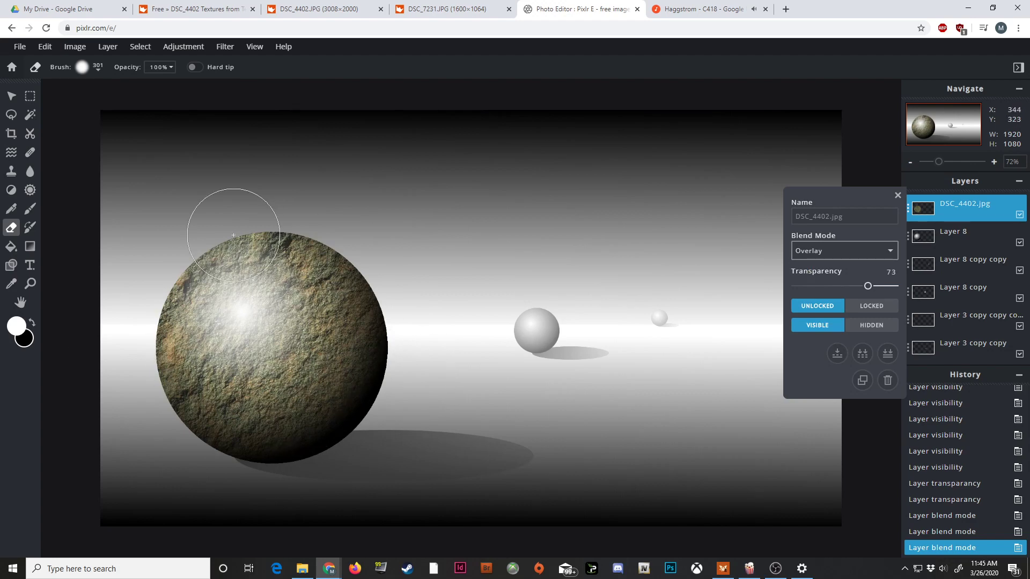
Try the Darken, Lighten and Color-dodge blend modes on the DSC_4402.jpg layer
click(871, 254)
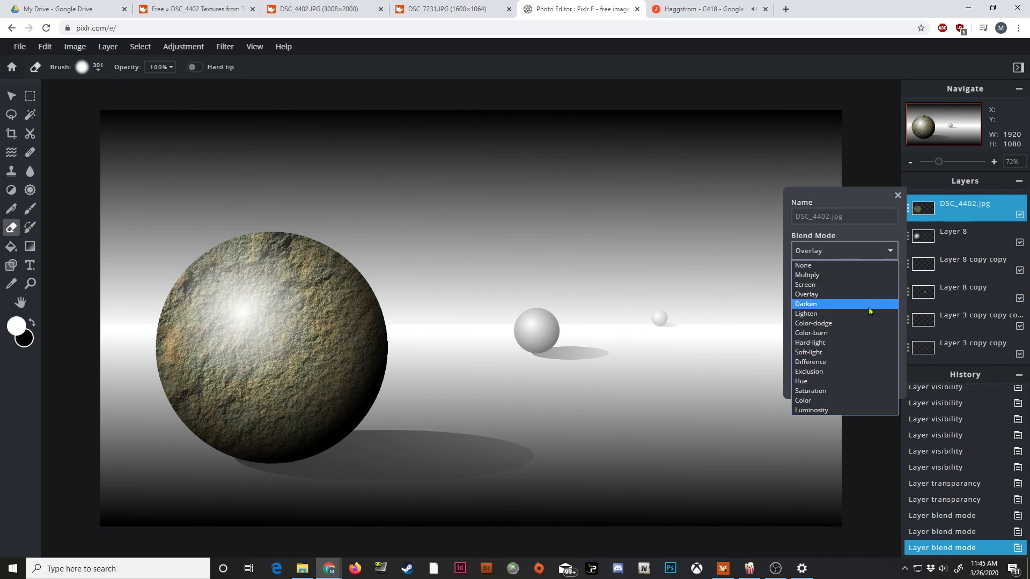
click(868, 306)
click(851, 254)
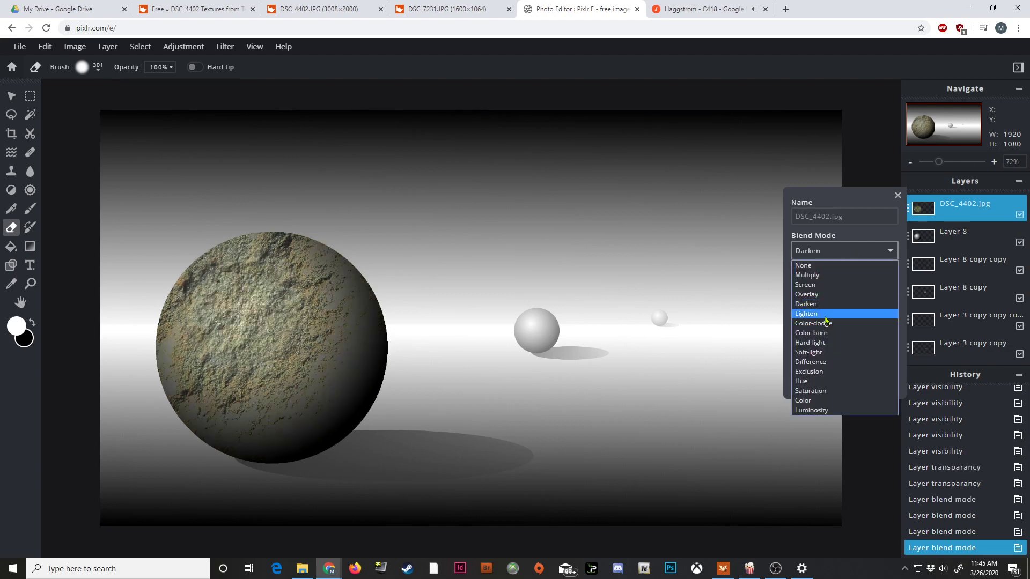
click(826, 315)
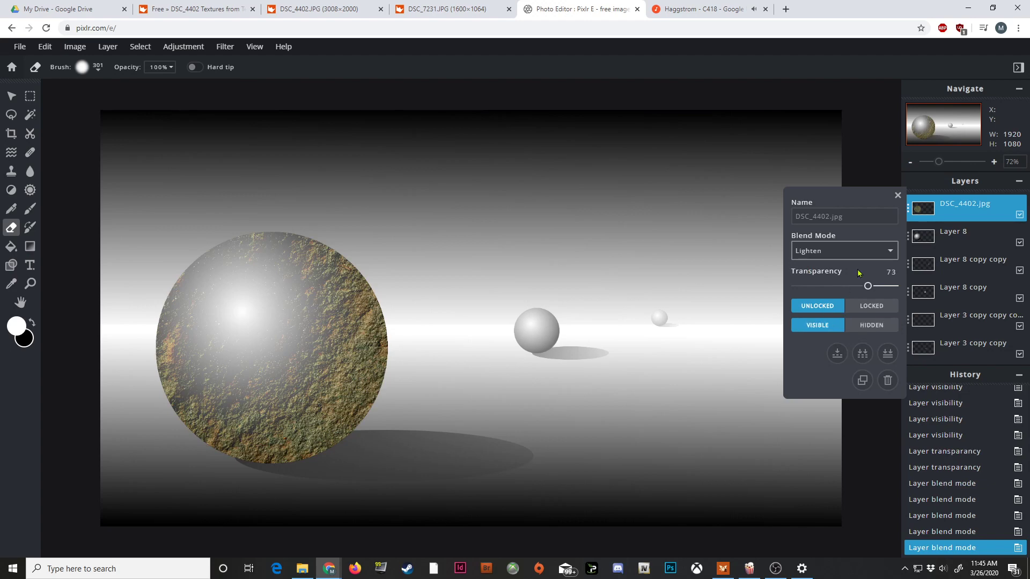
click(867, 253)
click(853, 323)
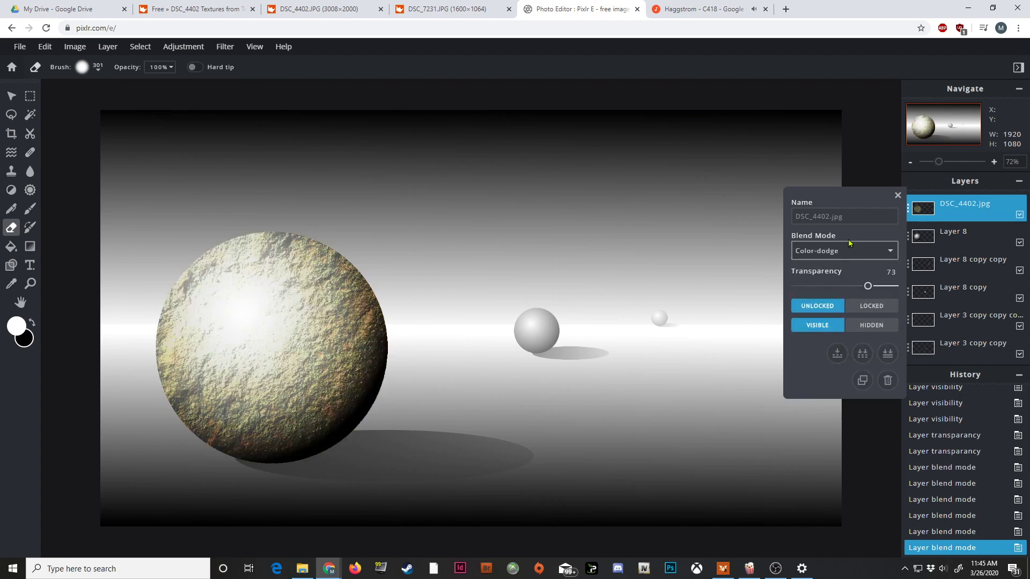
Try the Color-burn, Difference and Exclusion blend modes on the DSC_4402.jpg layer
click(846, 251)
click(846, 333)
click(854, 252)
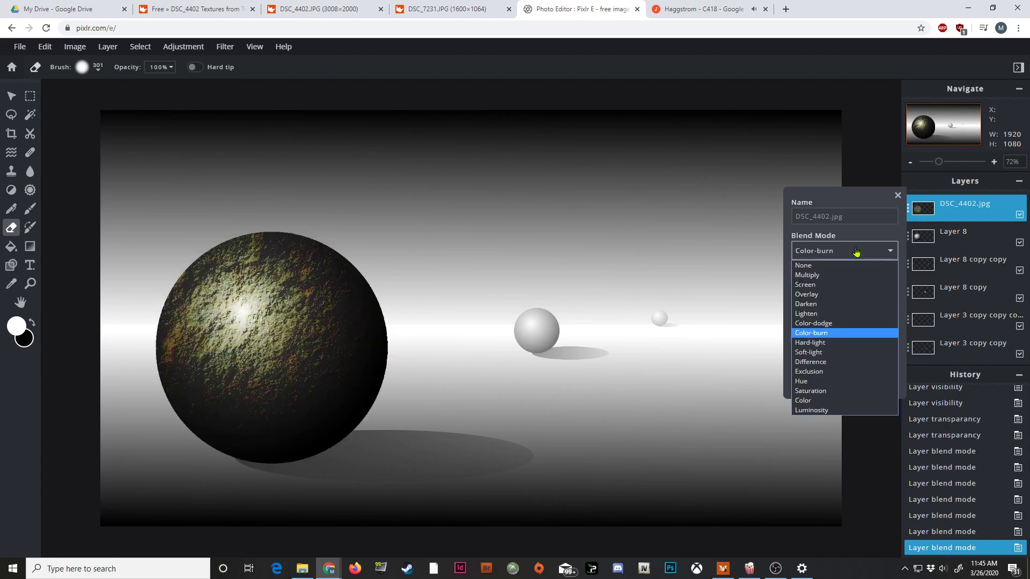
click(854, 363)
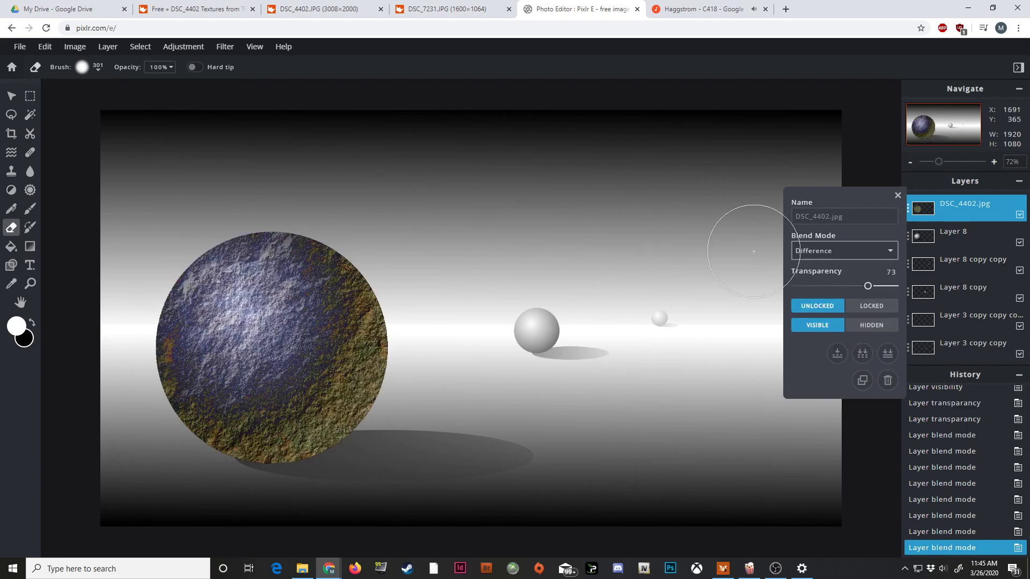
click(874, 249)
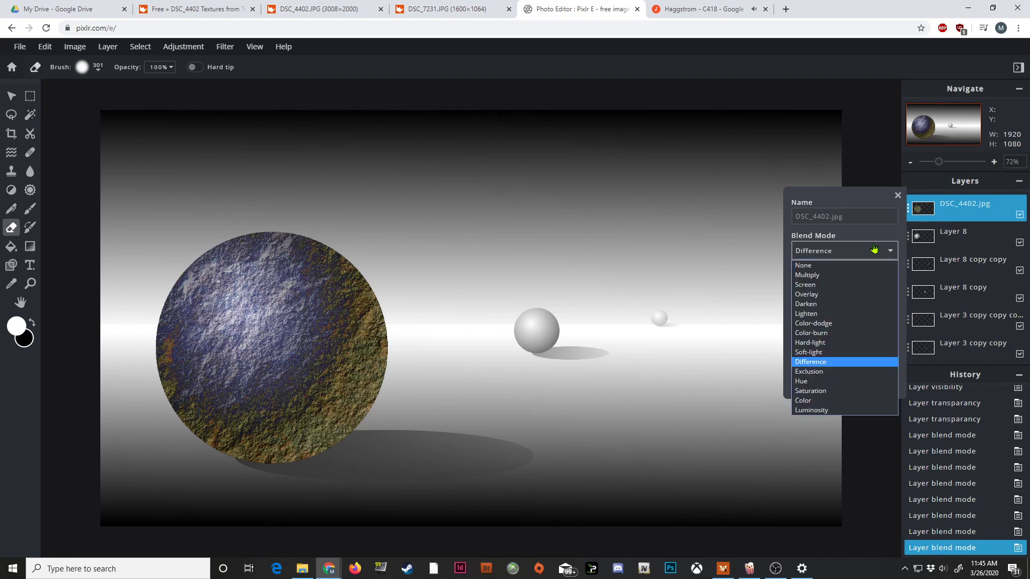
click(839, 377)
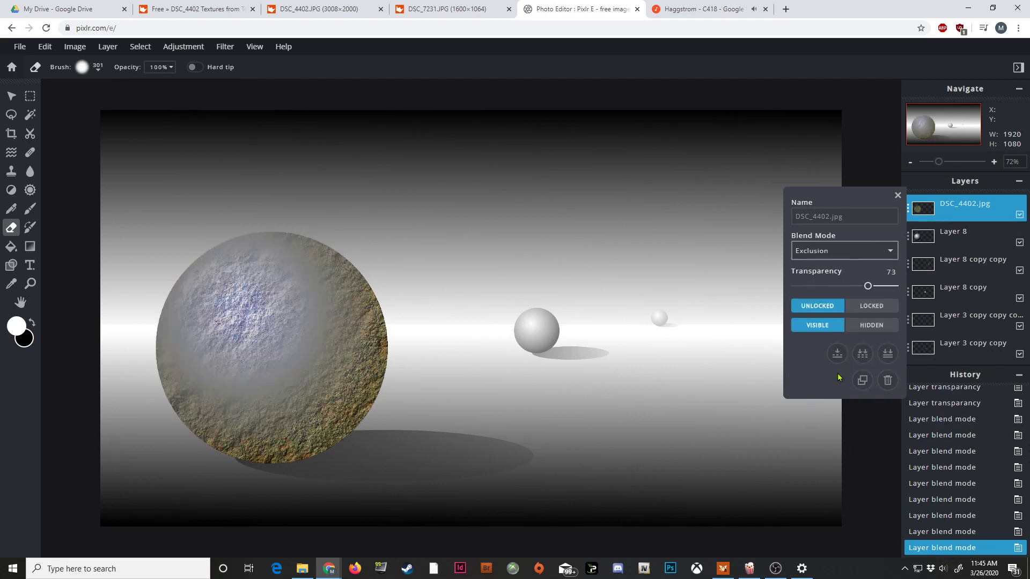
Try the Saturation blend mode on the DSC_4402.jpg layer, followed by Overlay for comparison
click(846, 250)
click(829, 391)
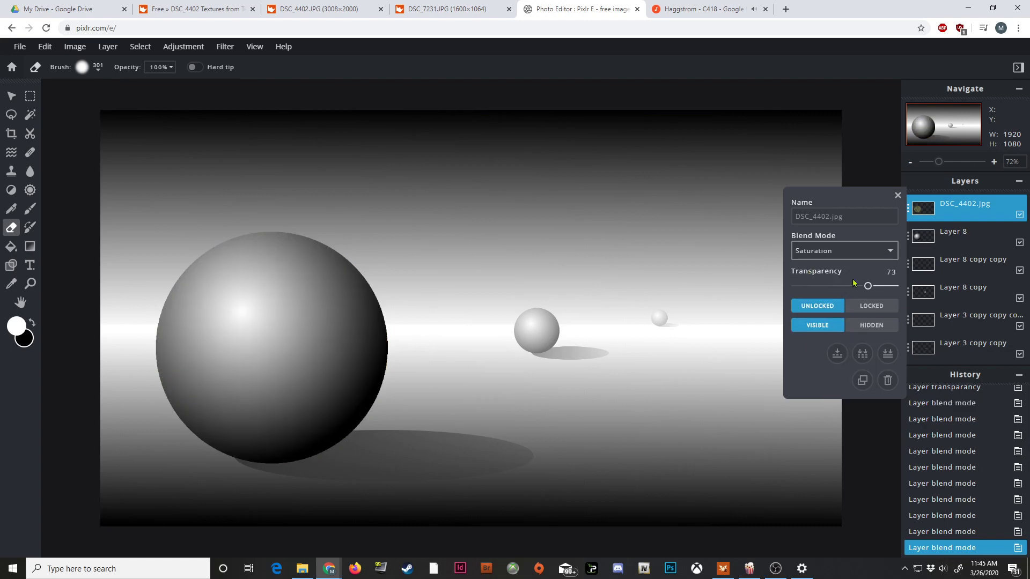
click(855, 251)
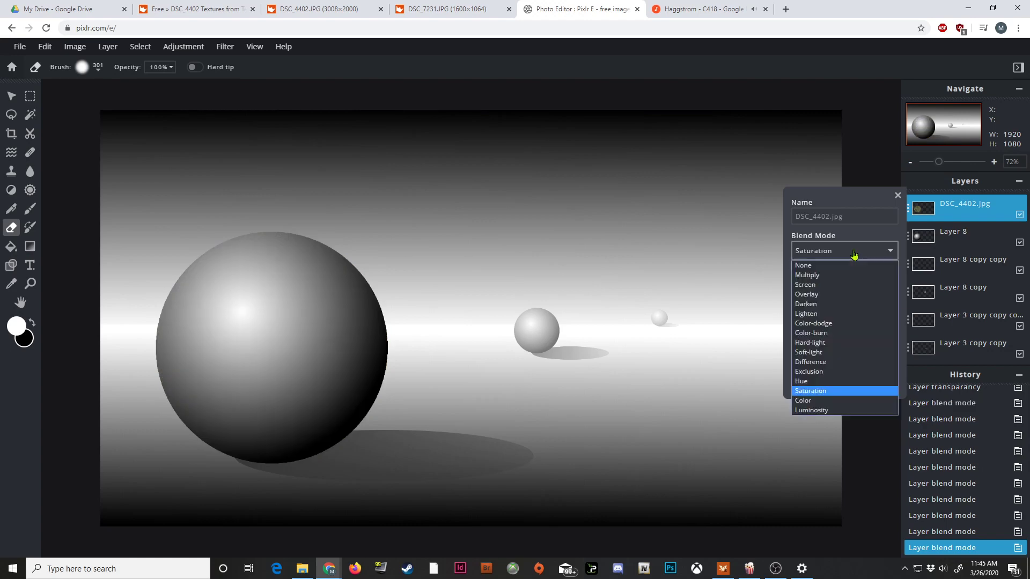
click(832, 293)
Set the DSC_4402.jpg layer's blend mode to Multiply and its transparency to 45, and close the layer settings
click(814, 250)
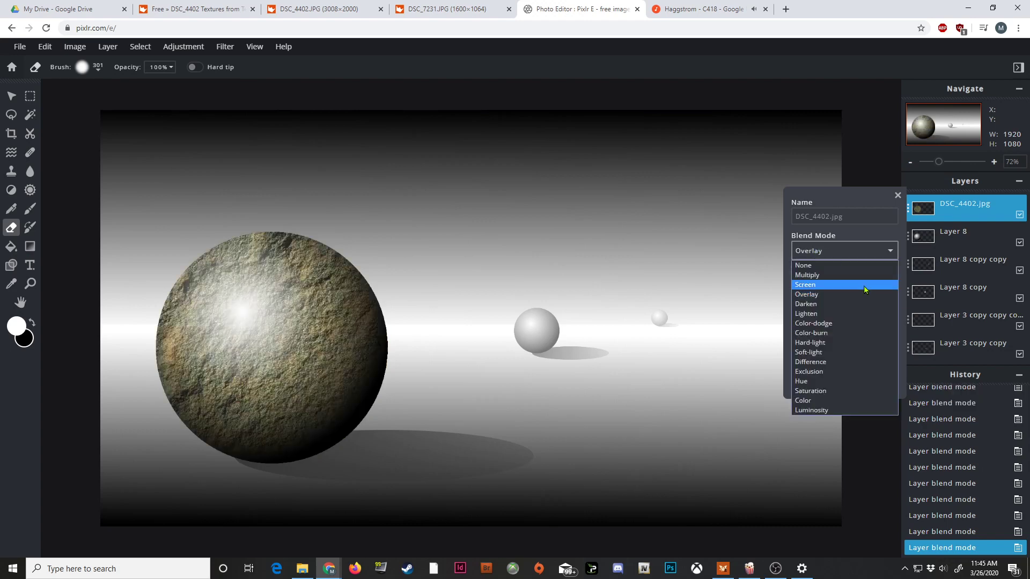
click(858, 278)
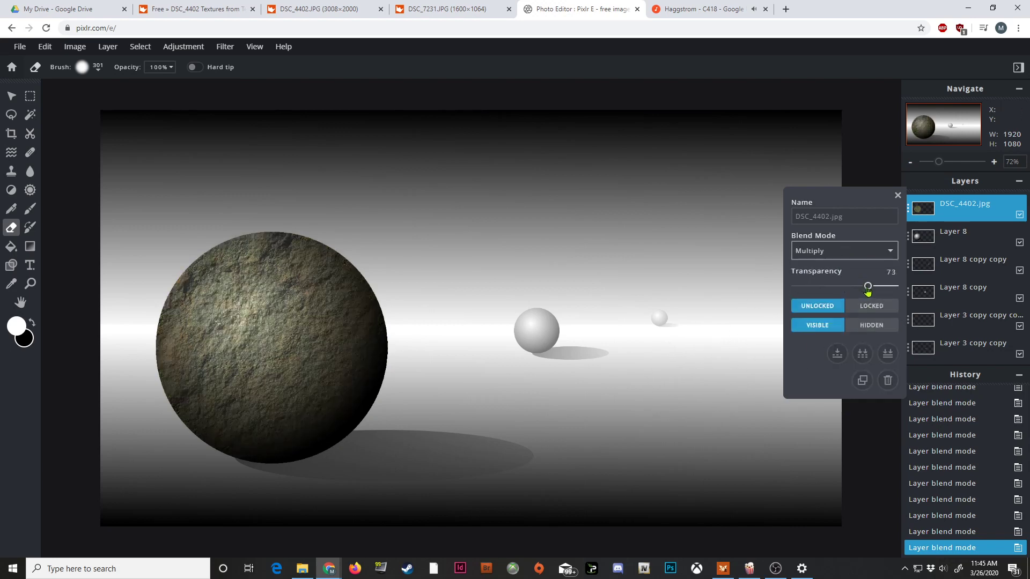
drag(867, 291, 840, 289)
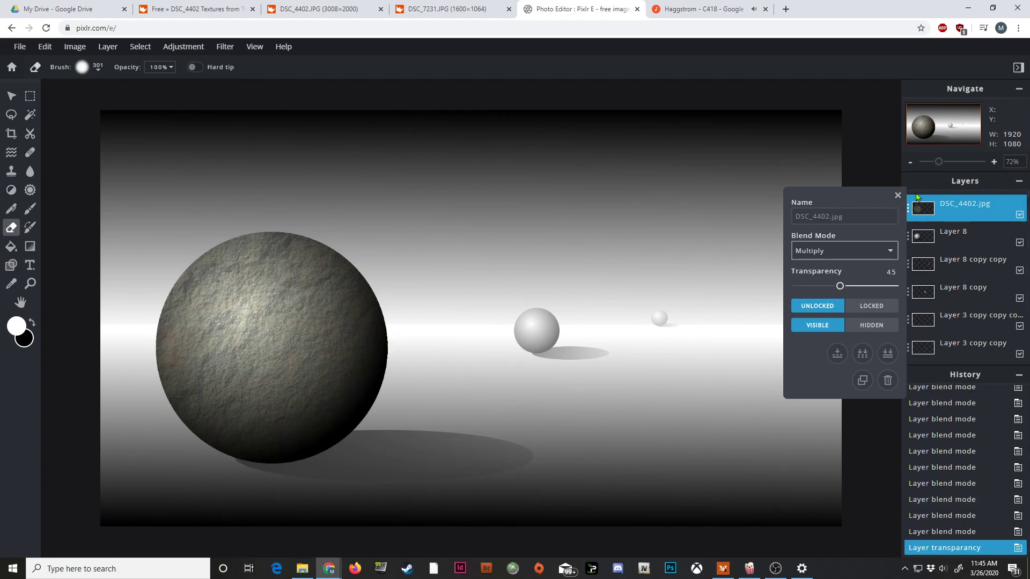
click(897, 195)
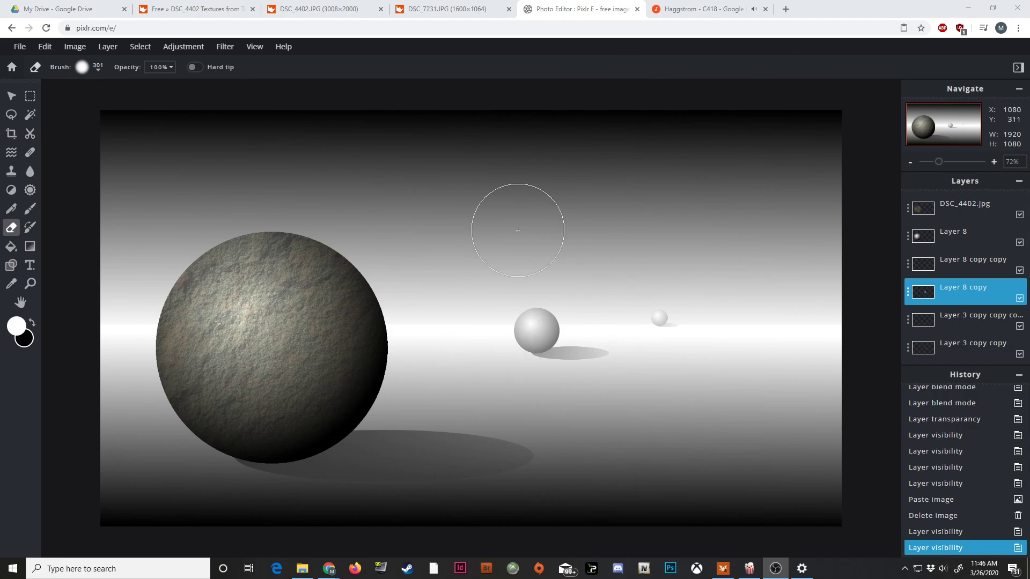
Look through the open texture pages in the browser and return the TextureKing site to its home page
click(211, 12)
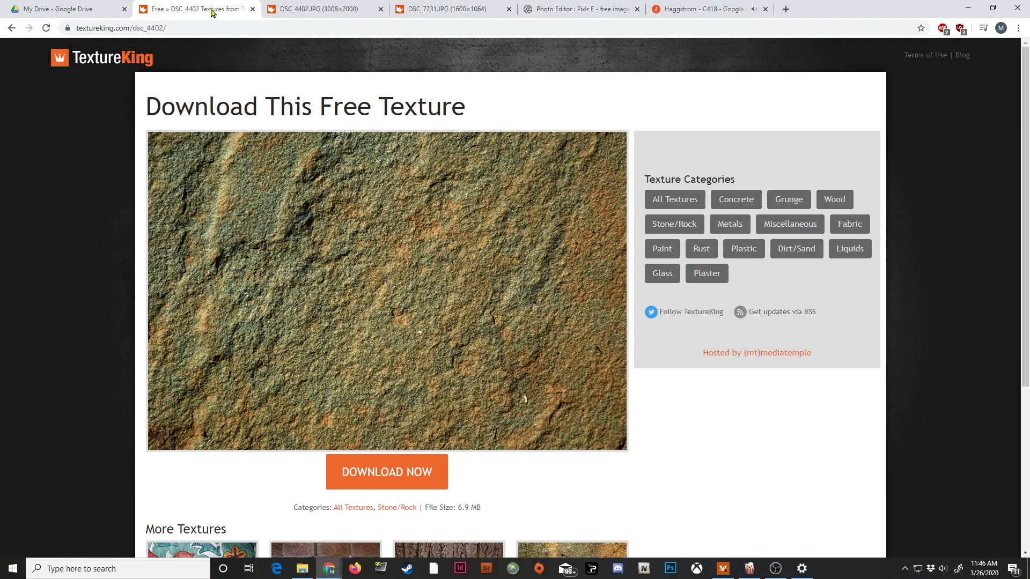
click(306, 8)
click(448, 8)
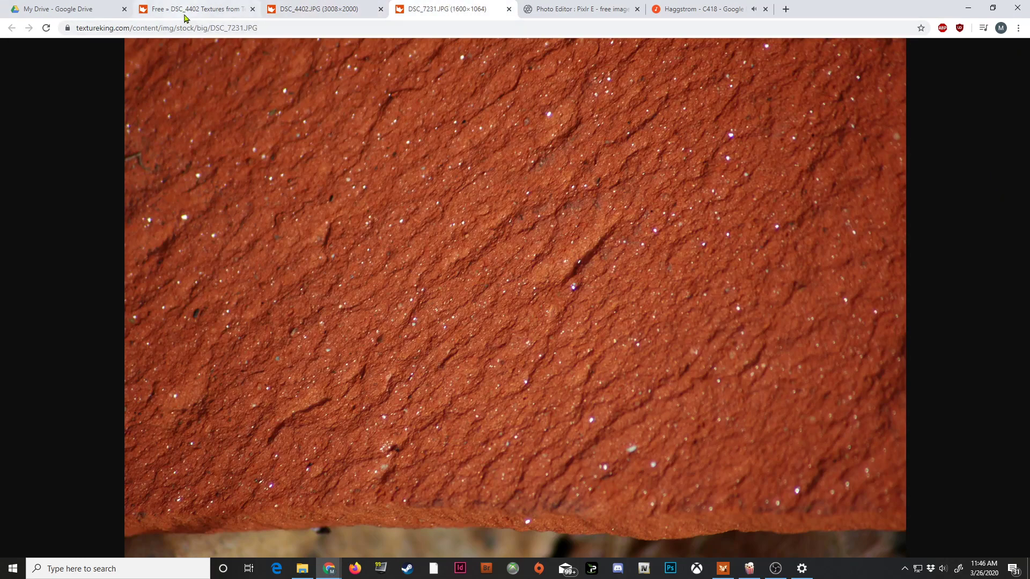
click(201, 11)
click(12, 28)
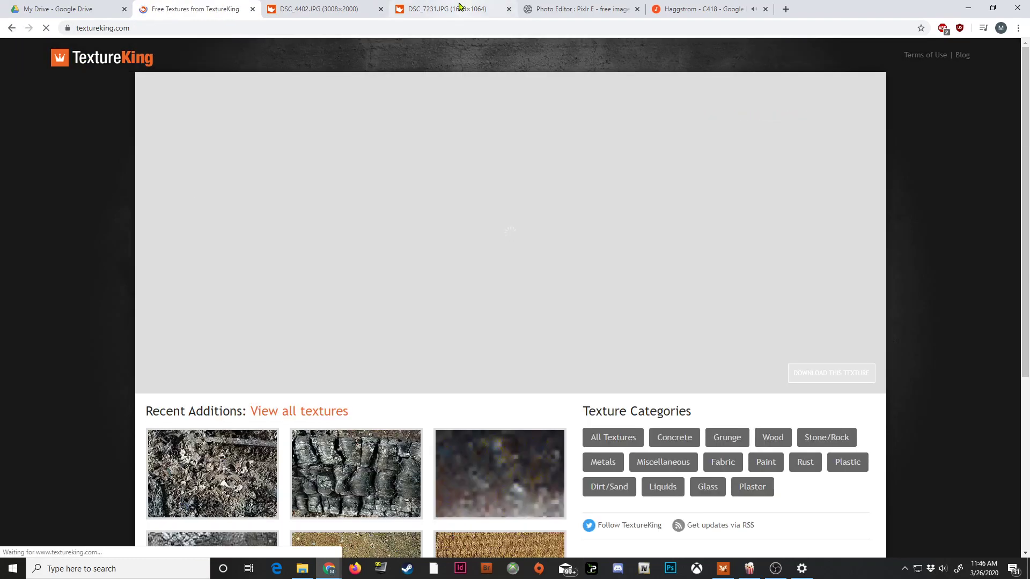
Copy the red stone image DSC_7231.JPG from its open browser page
click(459, 8)
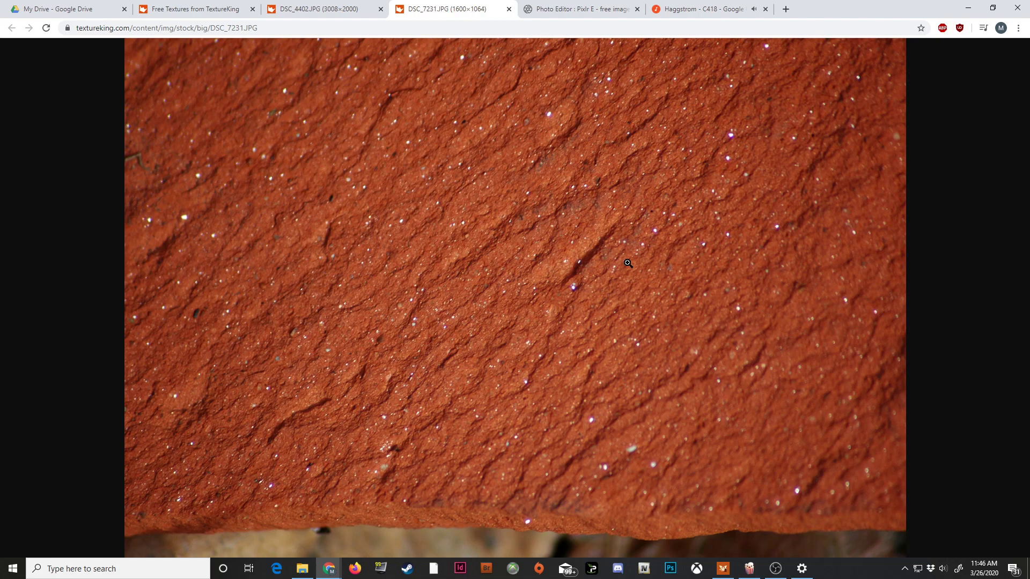
right_click(439, 128)
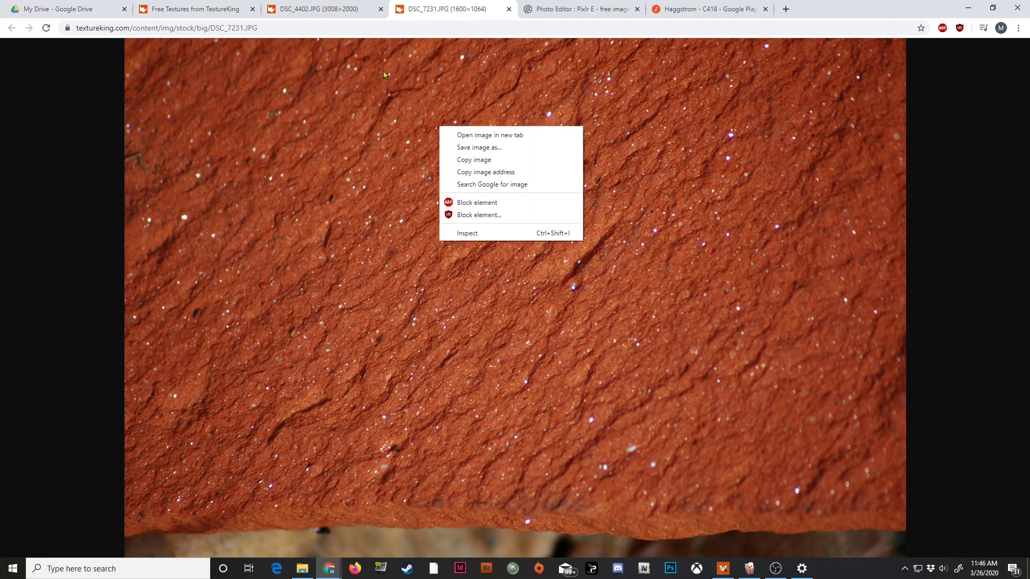
click(484, 159)
right_click(477, 152)
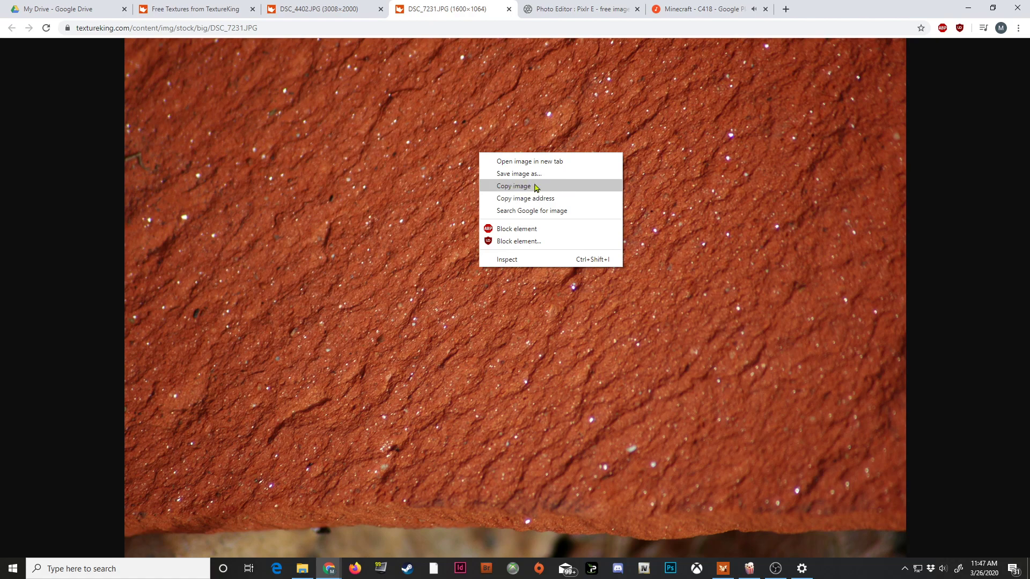
click(514, 186)
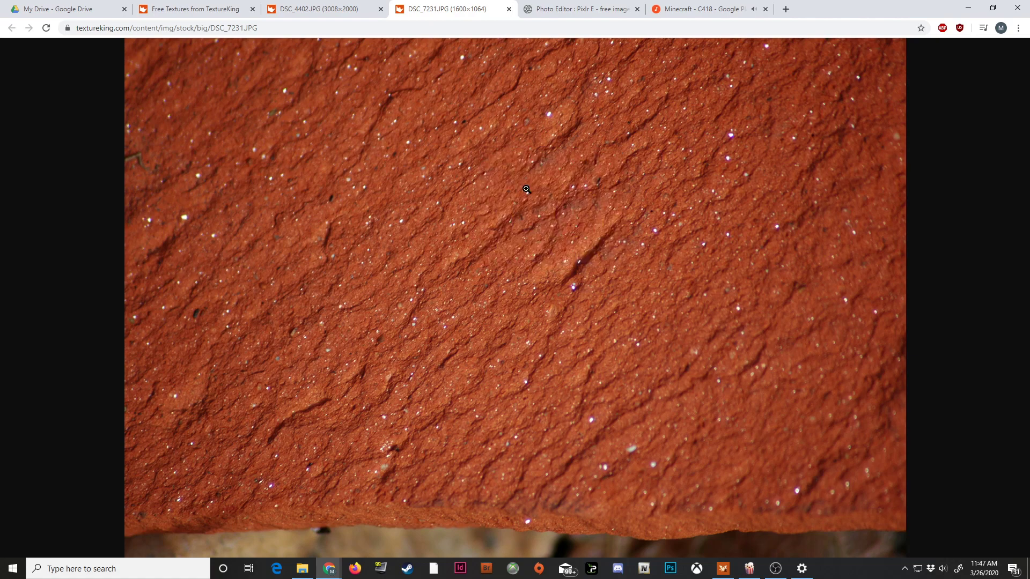
Switch back to Pixlr E and toggle Layer 8 copy's visibility to check which sphere it holds, leaving it visible
click(545, 8)
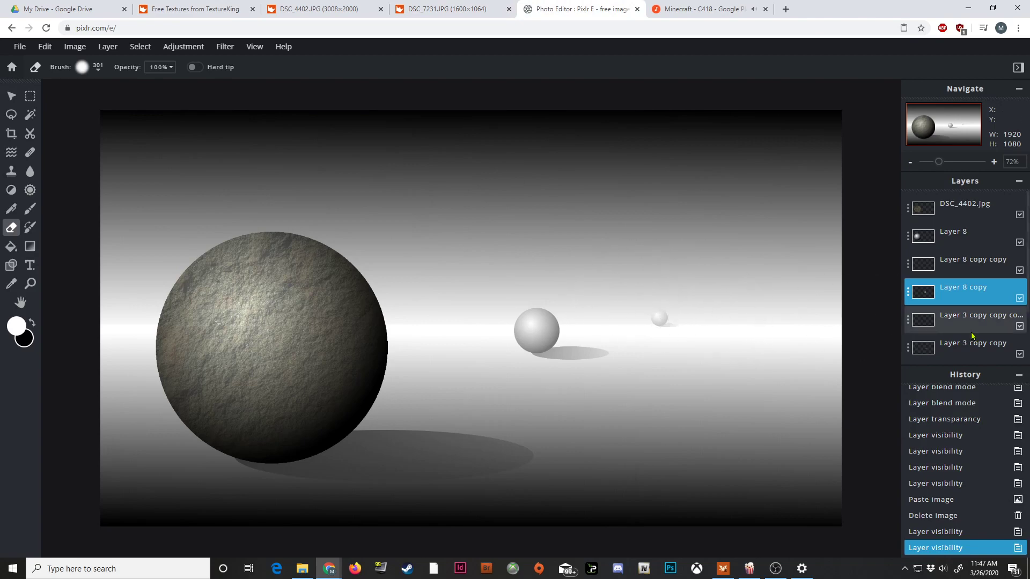
click(1019, 299)
click(1020, 299)
click(1019, 299)
click(1020, 299)
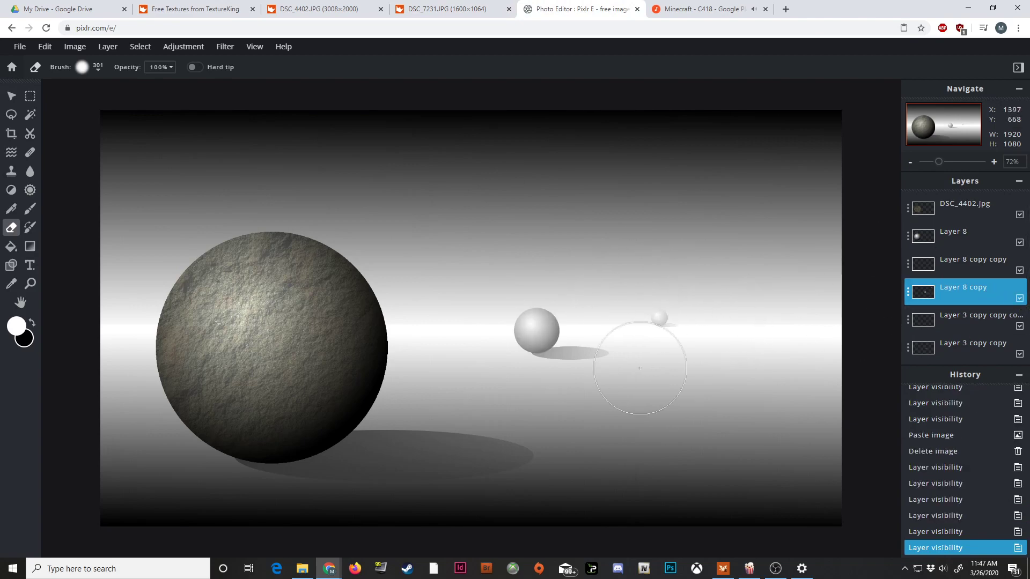
click(1019, 298)
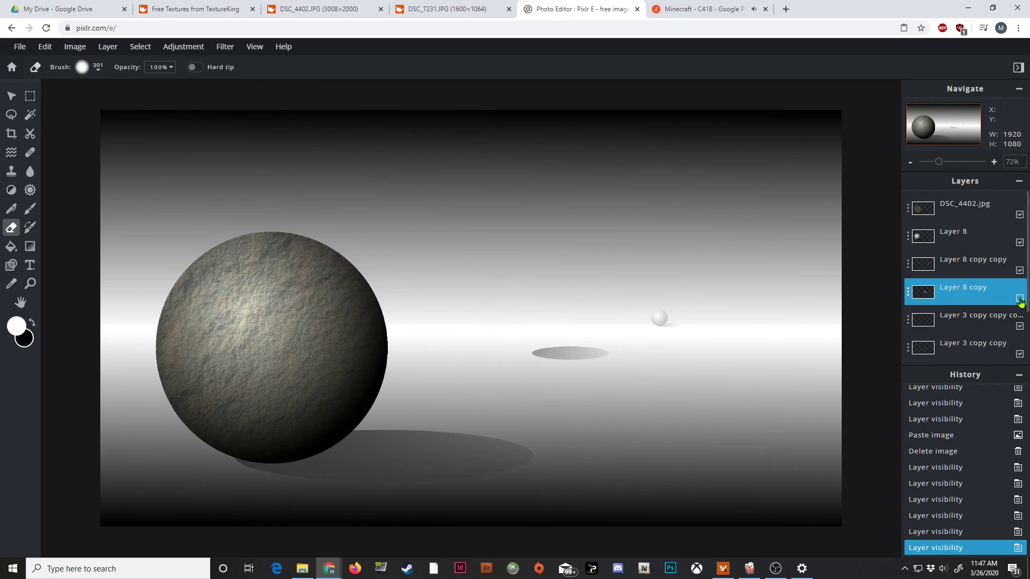
click(1019, 299)
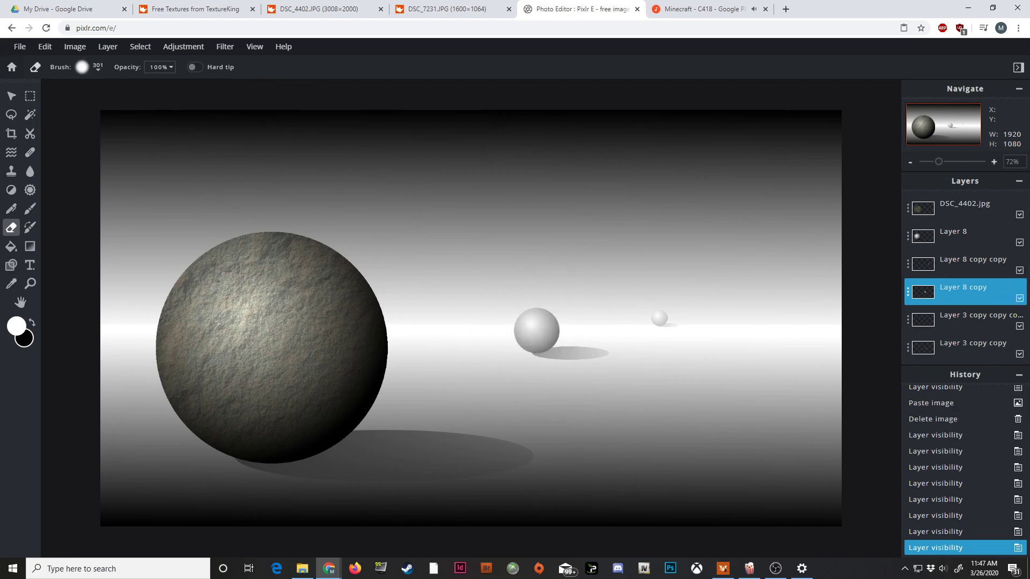
Paste the copied red stone image as a new layer, shrink it to about 718 × 477 px and move it beside the middle sphere
click(55, 51)
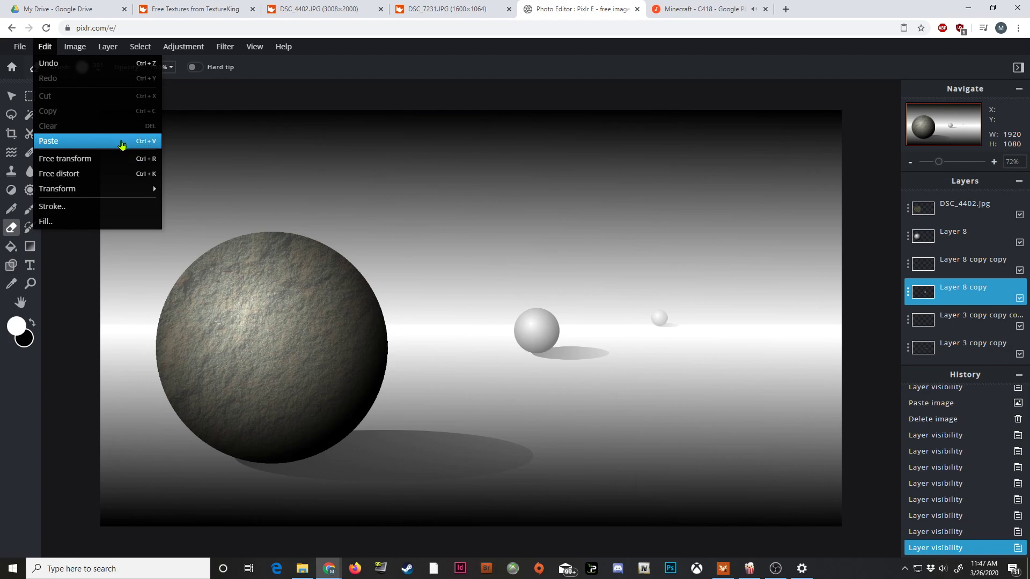
click(122, 141)
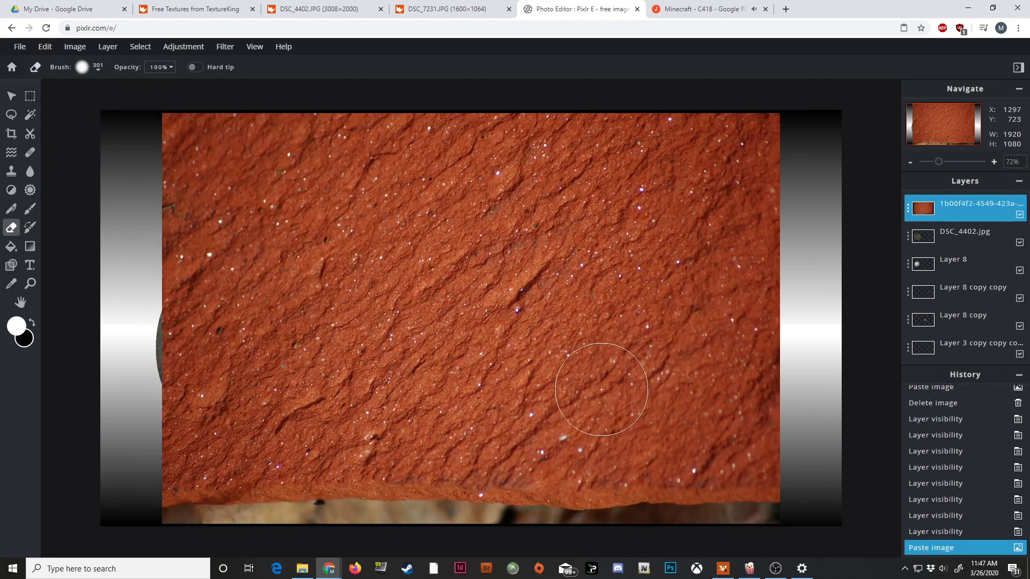
click(11, 95)
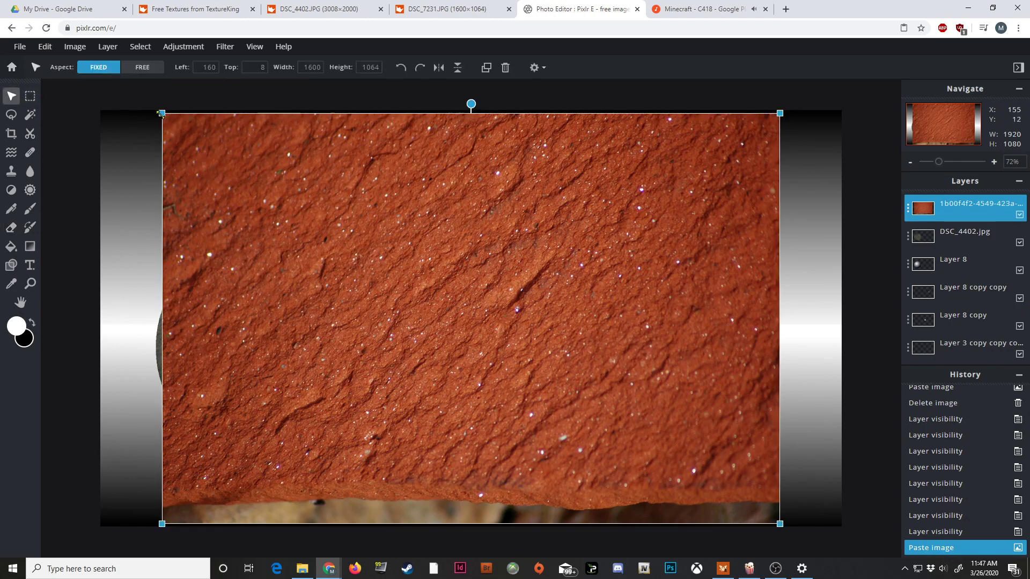
drag(178, 132, 503, 340)
drag(681, 441, 742, 332)
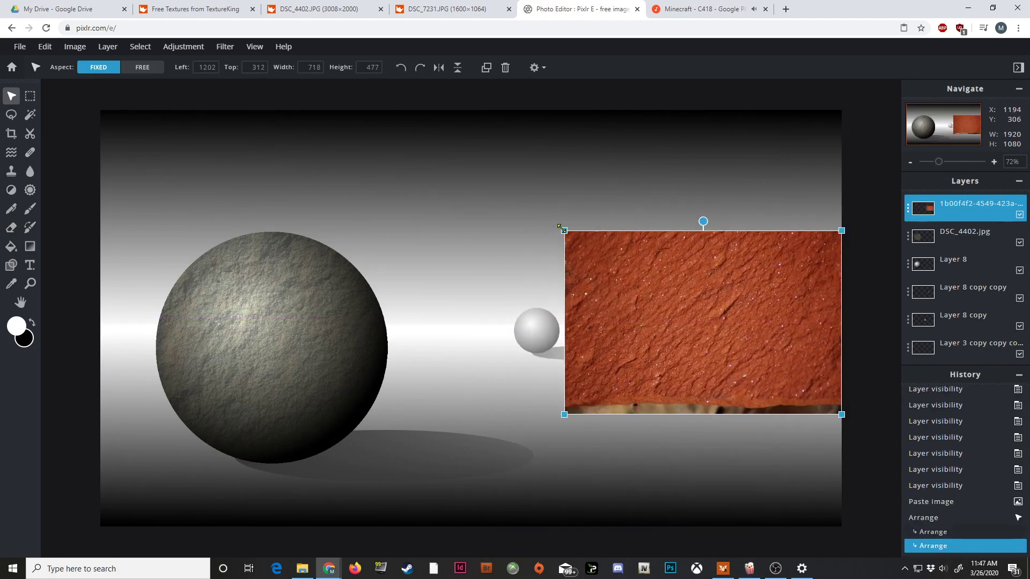
Scale the red stone layer down to about 446 × 297 px and place it over the middle sphere
drag(564, 231, 747, 349)
drag(795, 388, 603, 327)
drag(650, 288, 773, 213)
drag(734, 277, 776, 344)
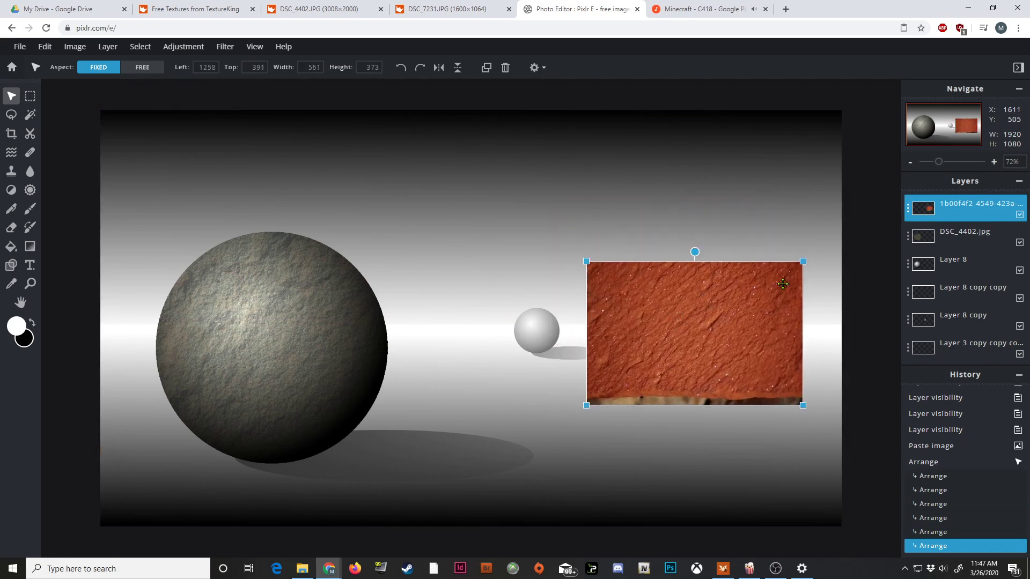
drag(803, 263, 756, 332)
drag(658, 351, 622, 350)
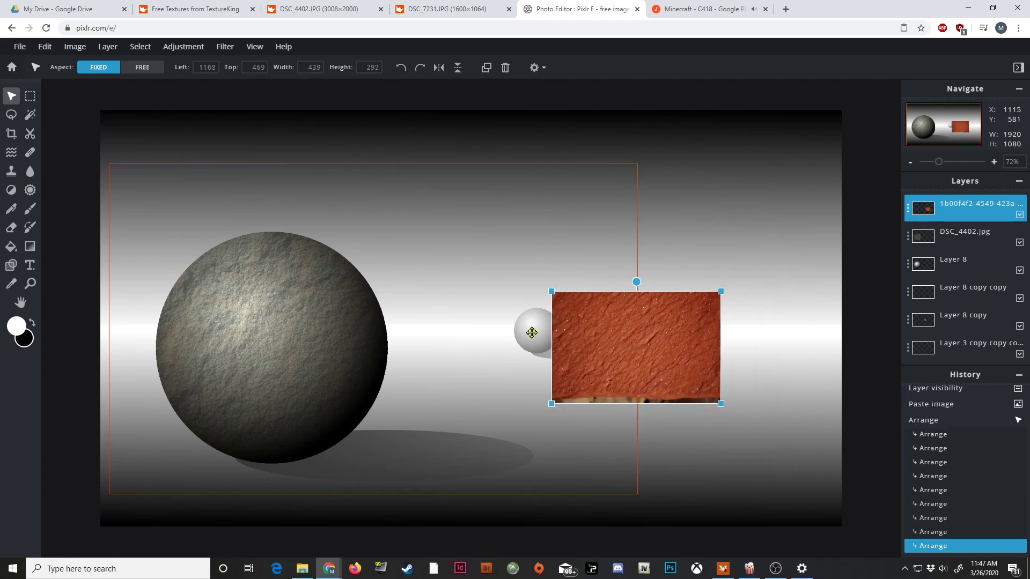
drag(720, 293, 723, 290)
drag(611, 342, 596, 311)
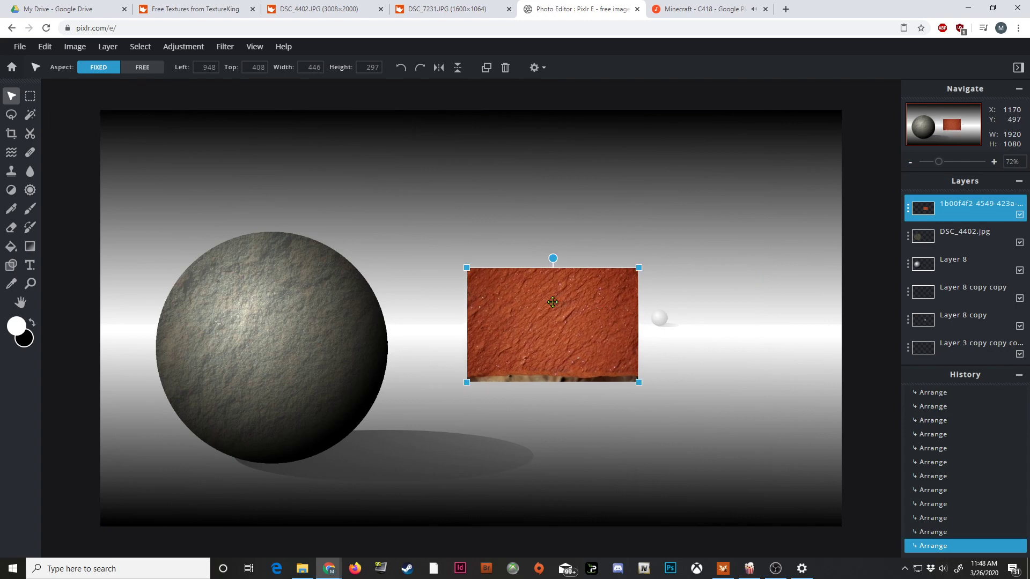
Toggle the red stone layer's visibility to compare it with the sphere beneath, leaving the layer hidden
click(1019, 215)
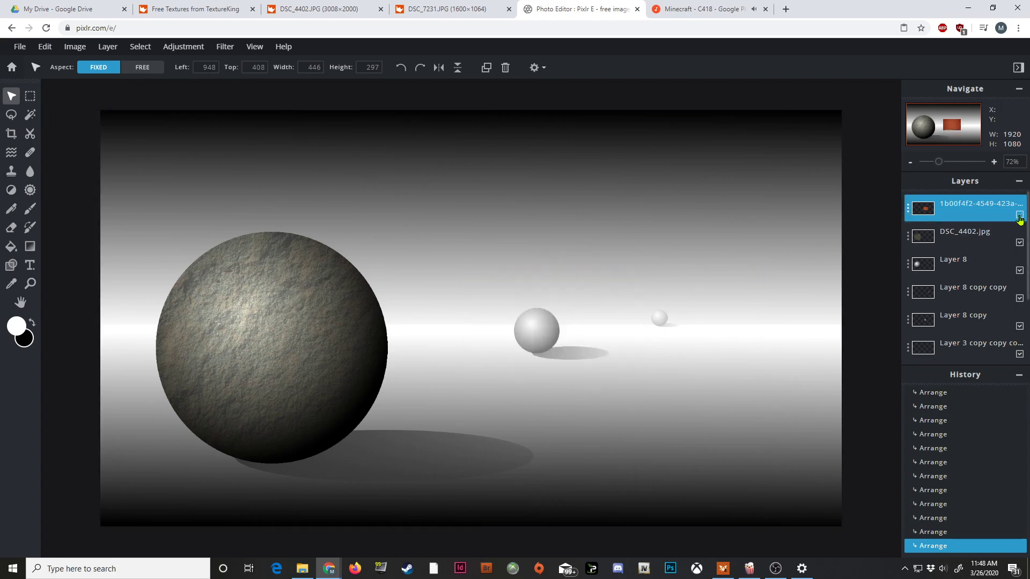
click(1020, 217)
click(1020, 217)
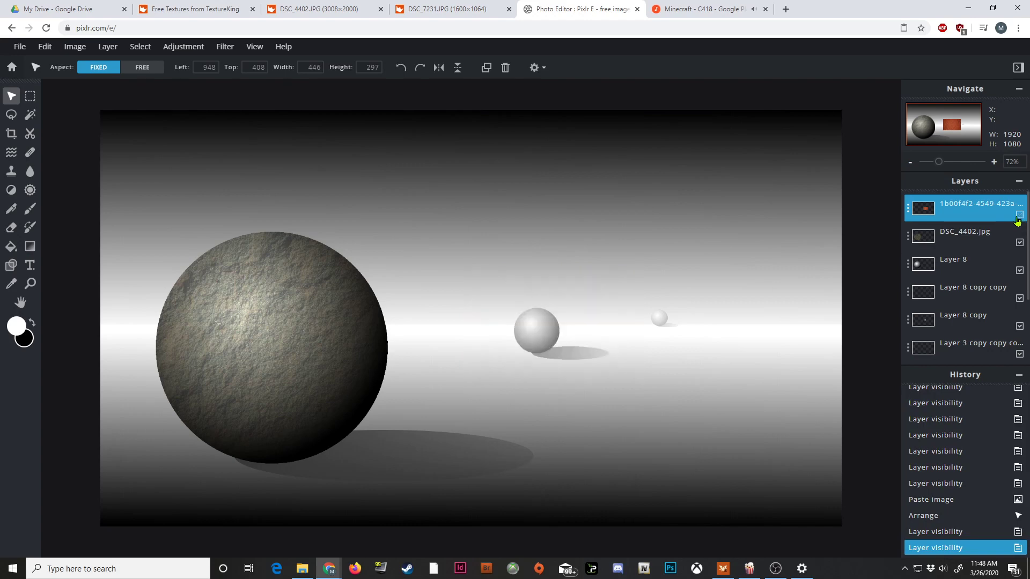
click(1020, 217)
click(1020, 217)
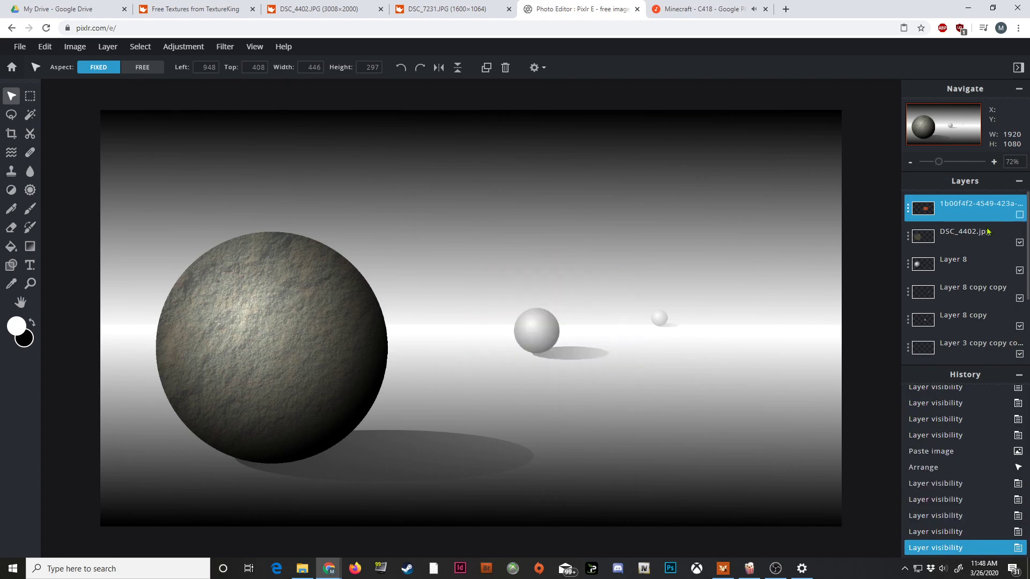
Identify the middle sphere's layer by toggling the visibility of Layer 8 copy, leaving it visible
click(985, 288)
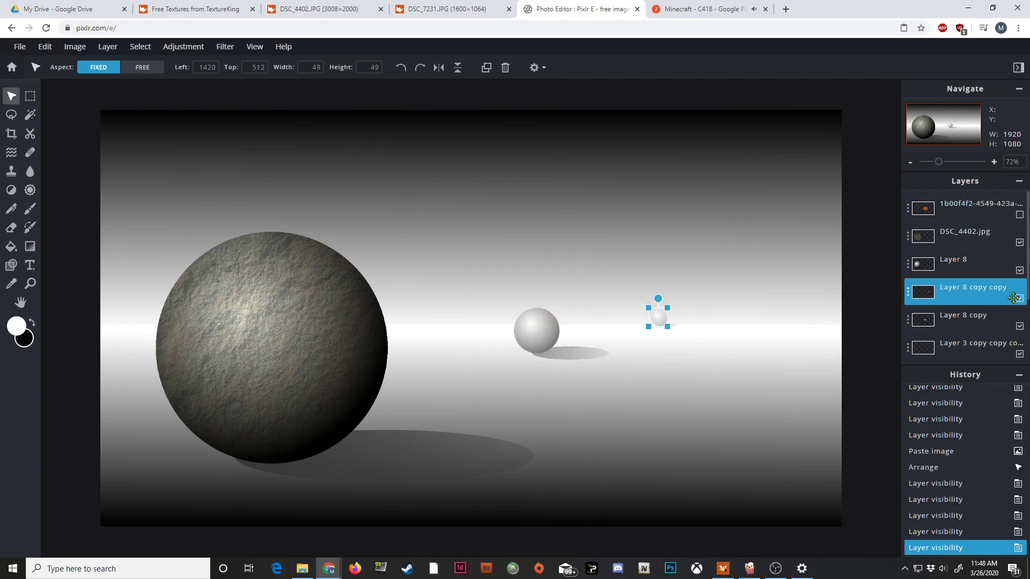
click(984, 321)
click(1020, 327)
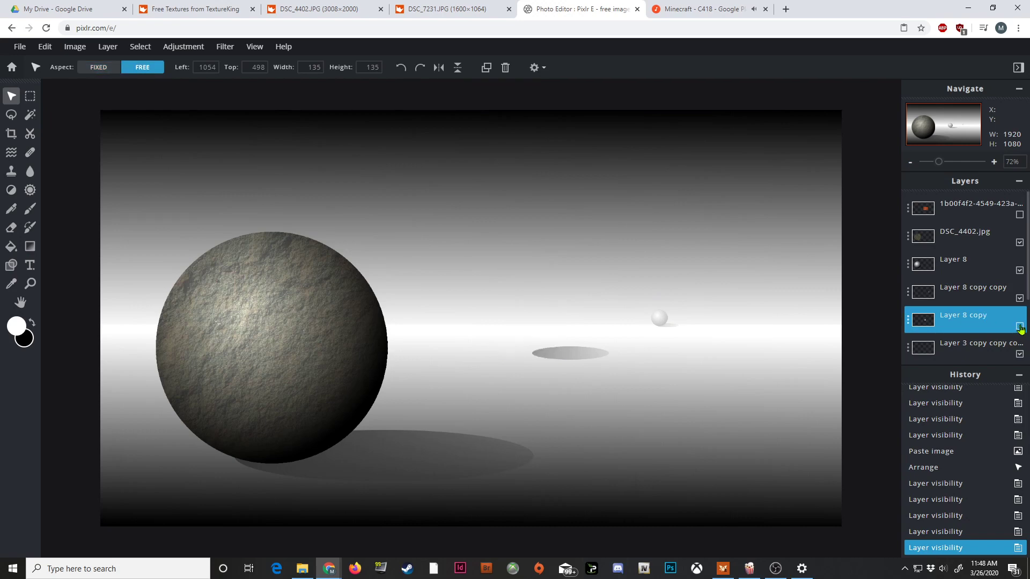
click(1020, 326)
click(1019, 327)
click(1019, 327)
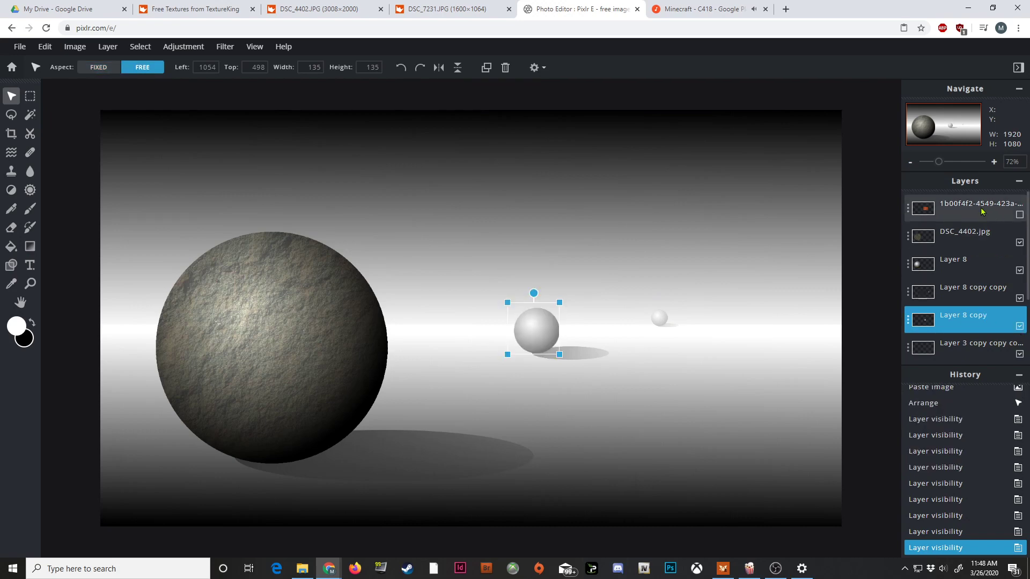
Move the red stone layer directly above Layer 8 copy and toggle both layers' visibility, leaving only the stone layer hidden
drag(982, 211, 975, 311)
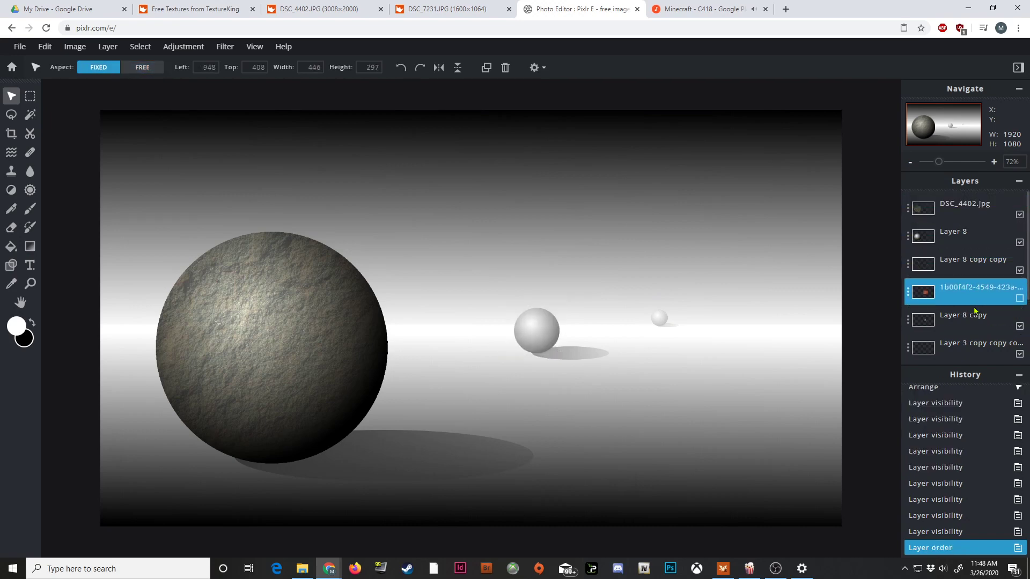
click(1020, 326)
click(1020, 327)
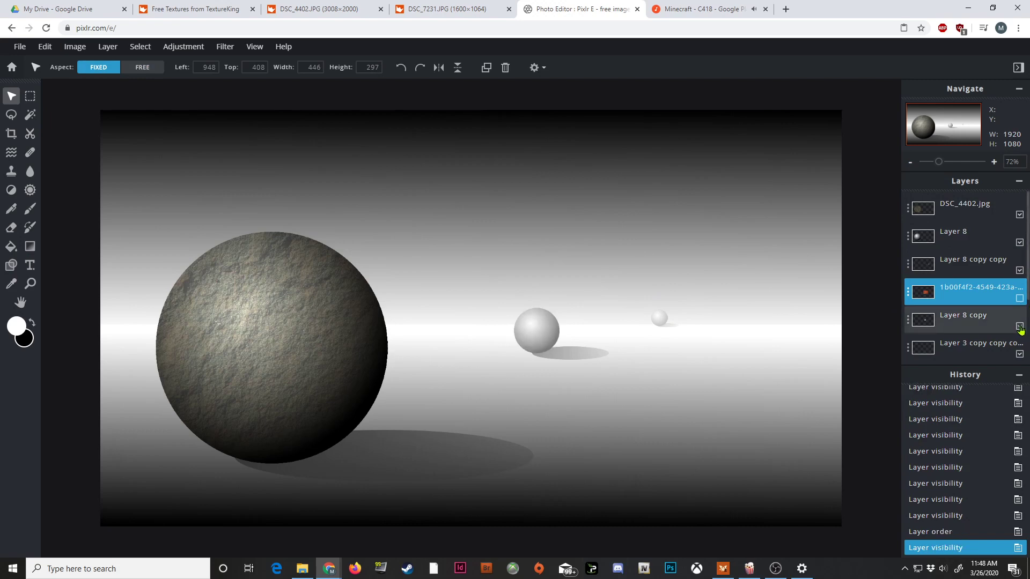
click(1020, 298)
click(1020, 300)
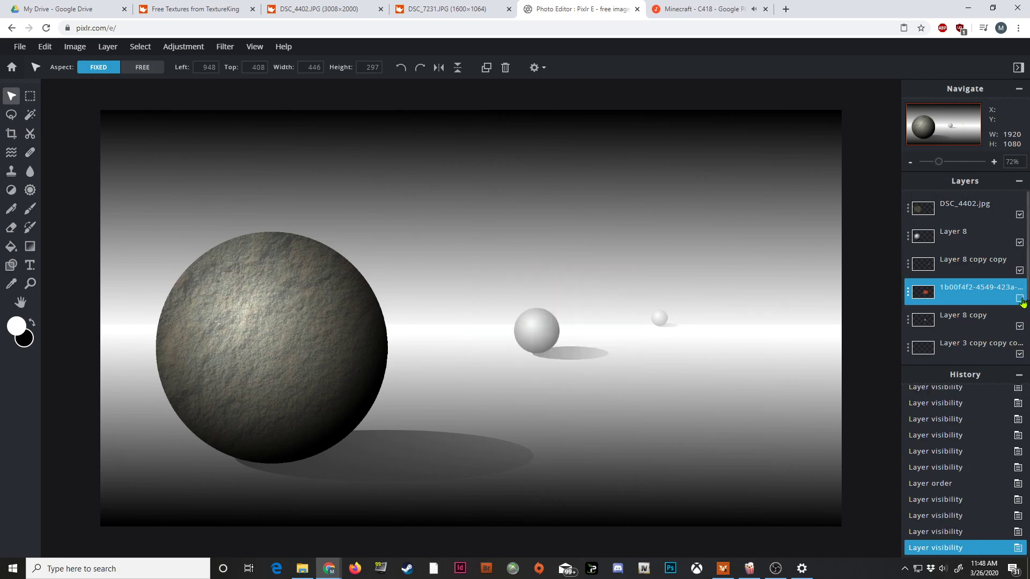
Select the pixels of Layer 8 copy, then show and activate the red stone layer and invert the selection
click(961, 319)
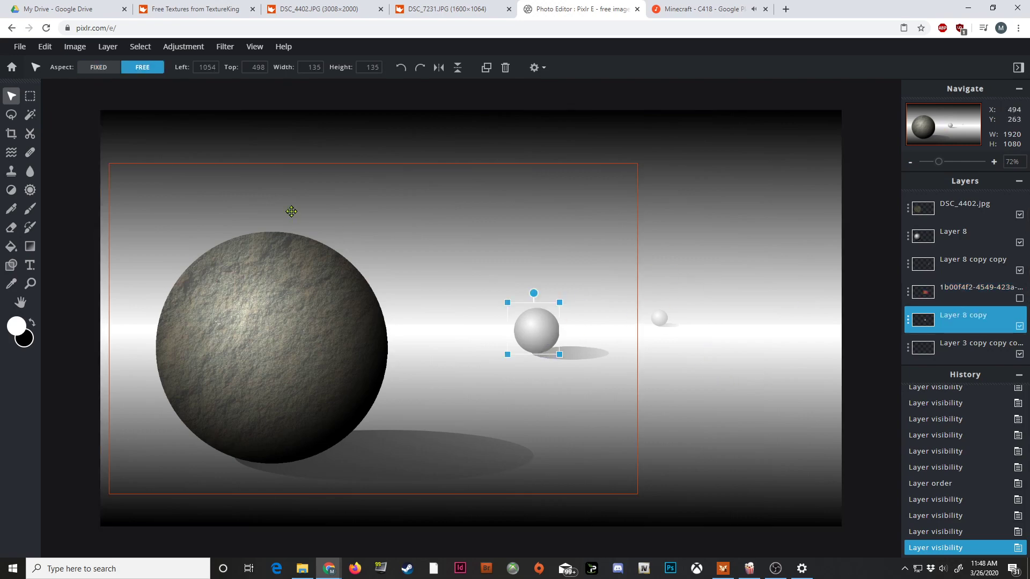
click(147, 48)
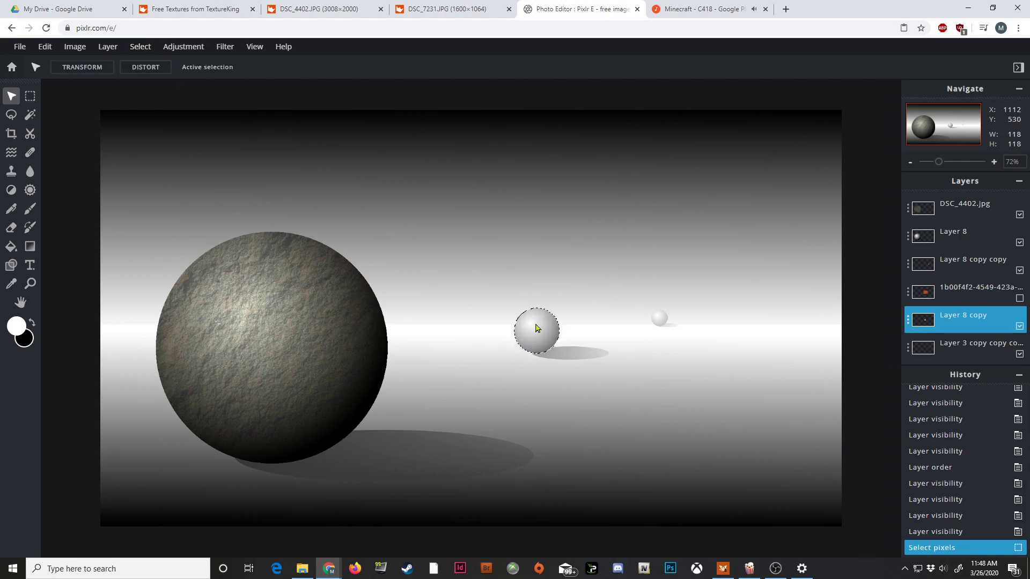
click(964, 290)
click(1019, 298)
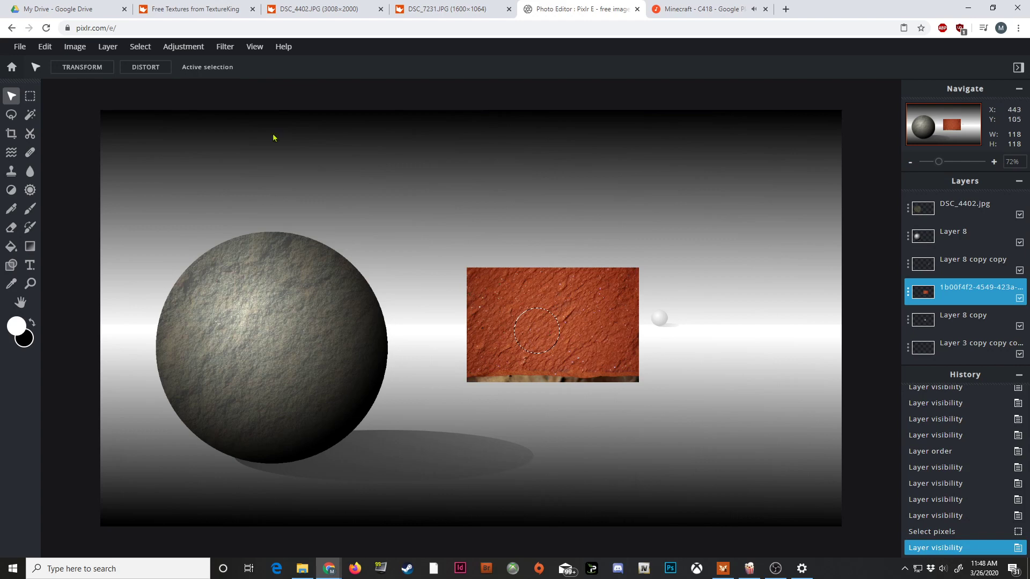
click(147, 48)
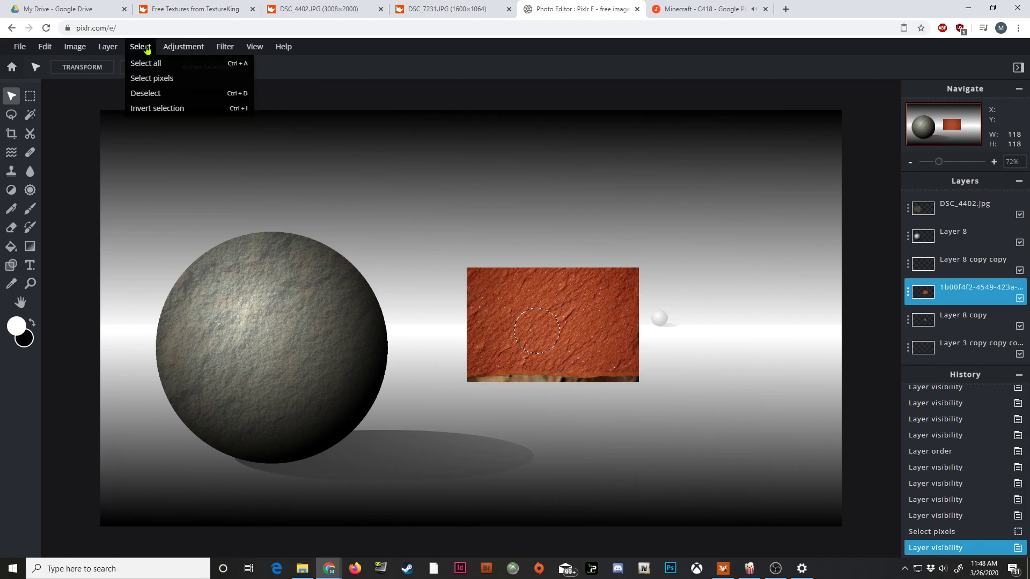
click(164, 112)
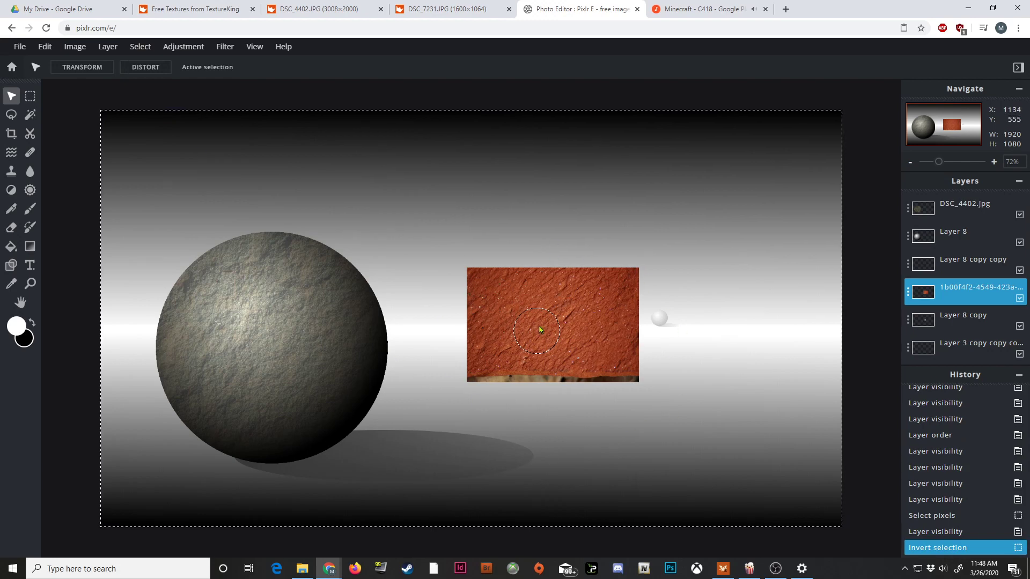
Erase the red stone texture outside the middle sphere's outline and clear the selection
click(16, 226)
mouse_move(471, 265)
mouse_down()
mouse_move(474, 405)
mouse_move(475, 209)
mouse_move(484, 399)
mouse_move(518, 264)
mouse_move(527, 451)
mouse_move(582, 181)
mouse_move(604, 364)
mouse_move(655, 412)
mouse_move(658, 233)
mouse_up()
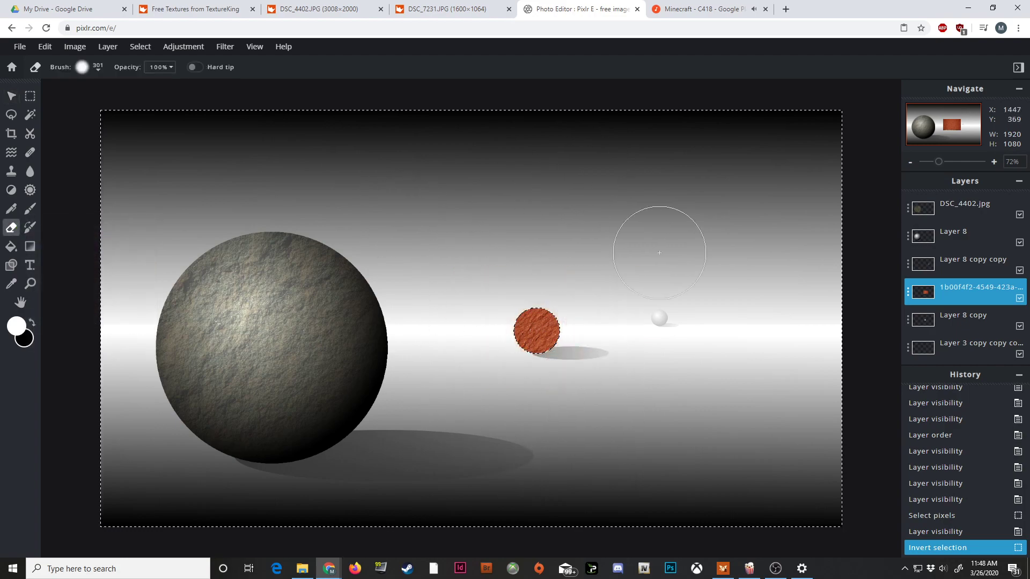
drag(459, 545, 452, 496)
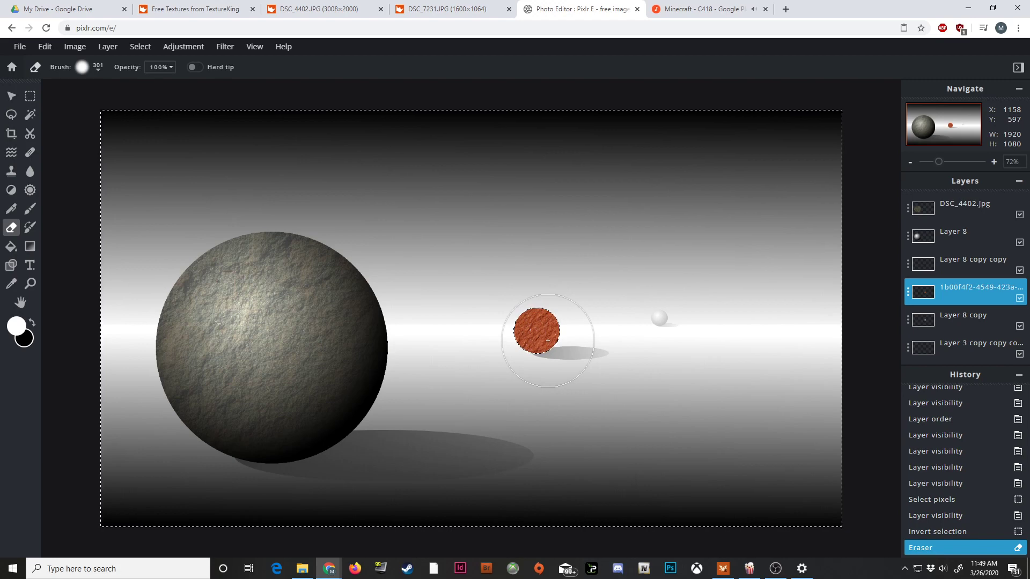
click(141, 47)
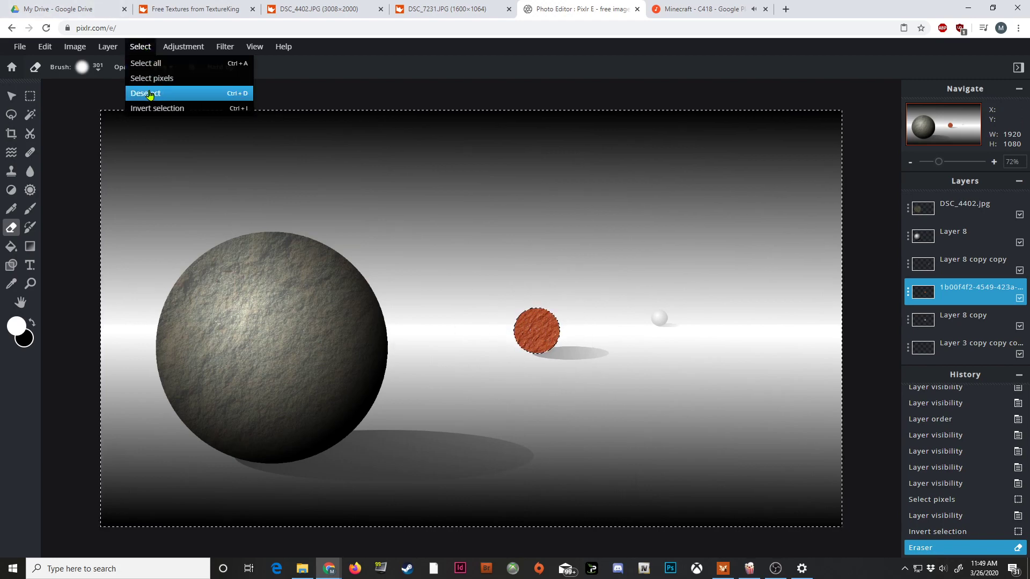
click(211, 99)
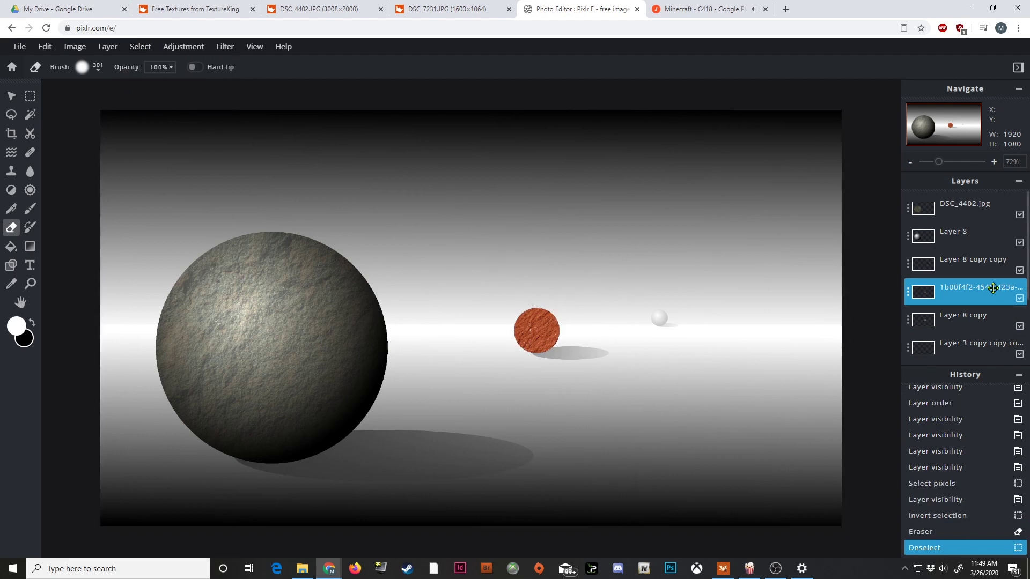
Set the red stone layer's blend mode to Multiply and its transparency to 33, and close the layer settings
click(910, 294)
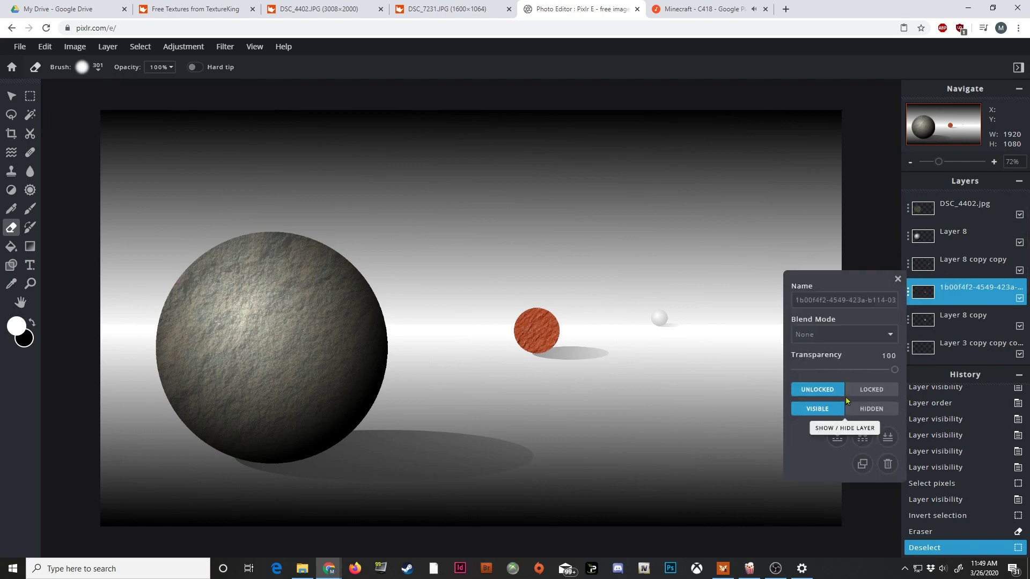
click(891, 334)
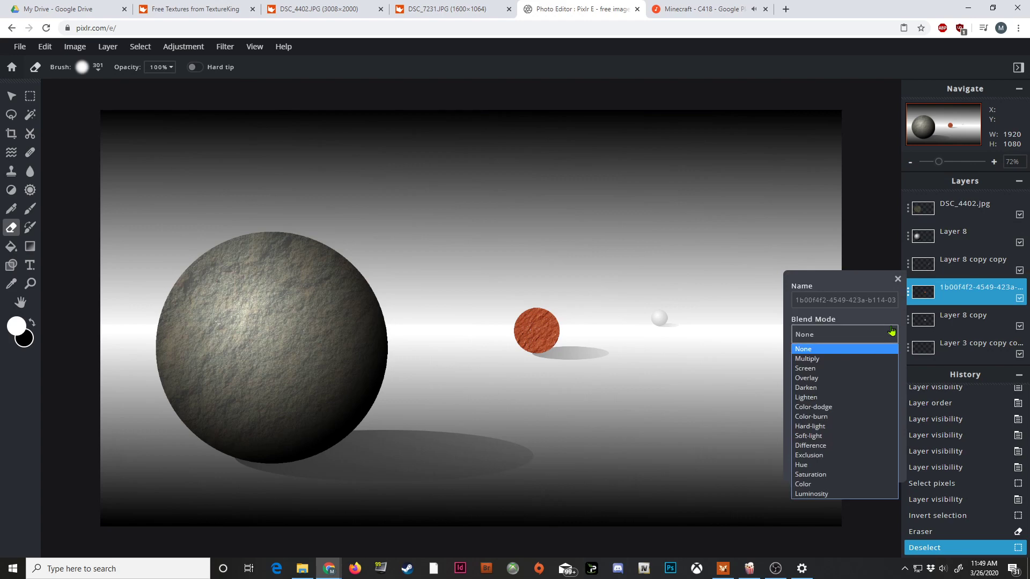
click(861, 360)
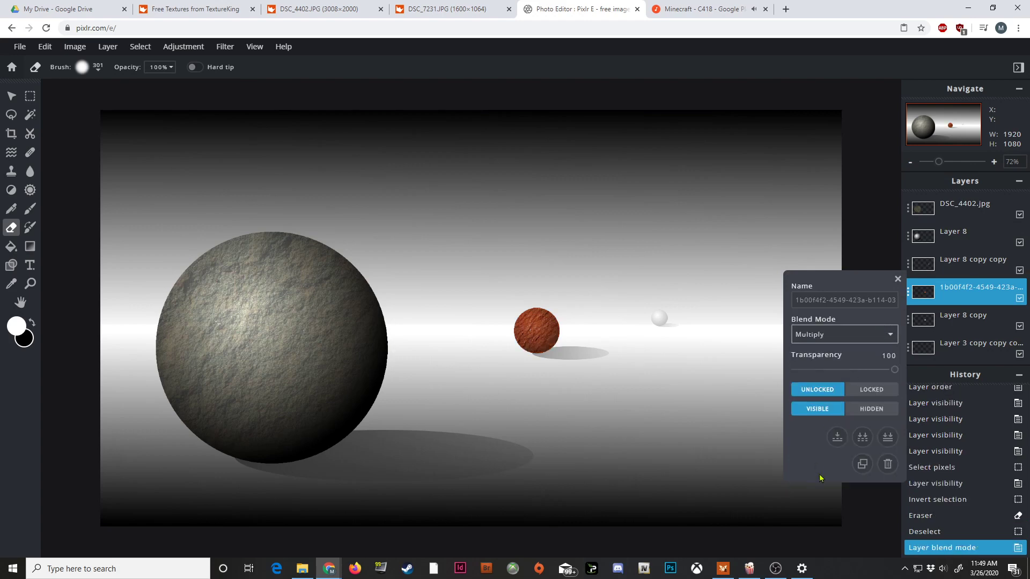
drag(890, 371, 824, 373)
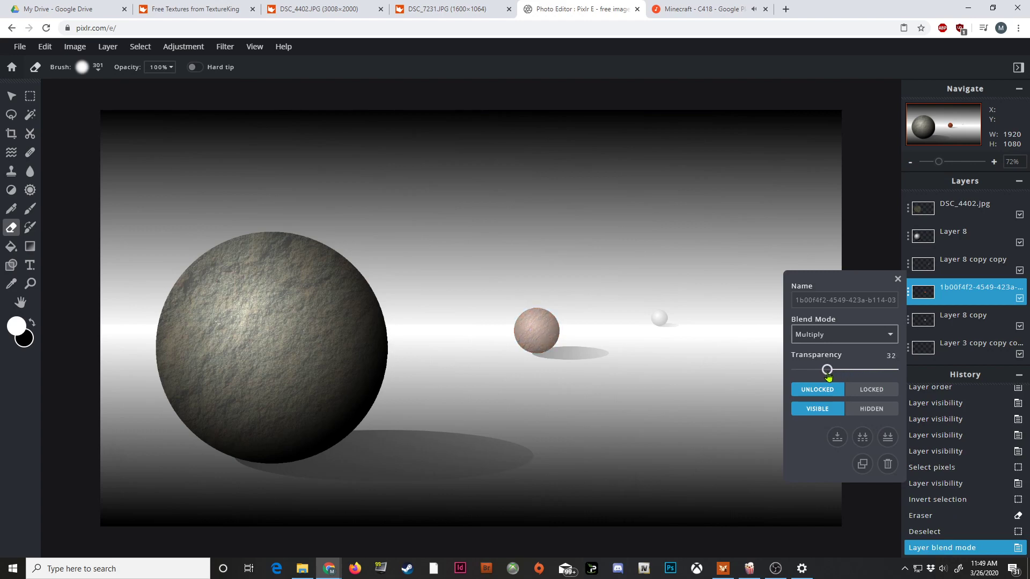
drag(827, 372, 828, 373)
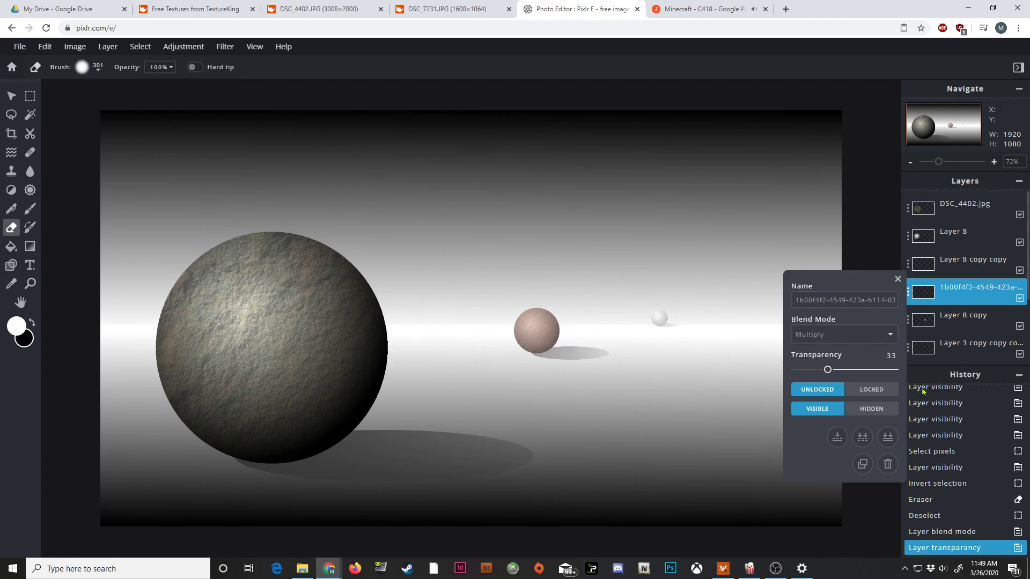
click(897, 279)
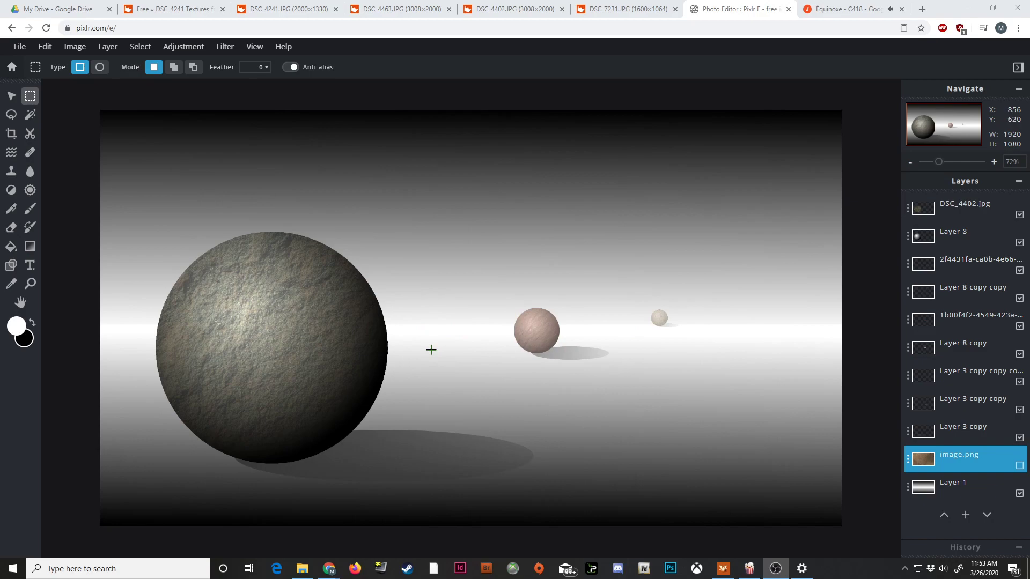
Toggle the image.png ground texture layer to compare the scene with and without it, leaving it hidden
click(1019, 467)
click(1020, 466)
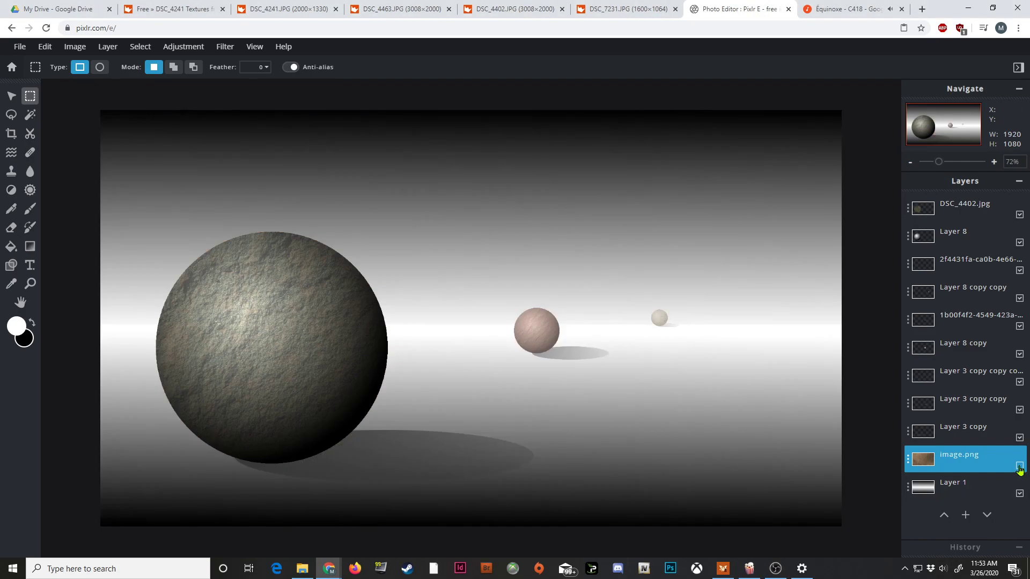
click(1019, 466)
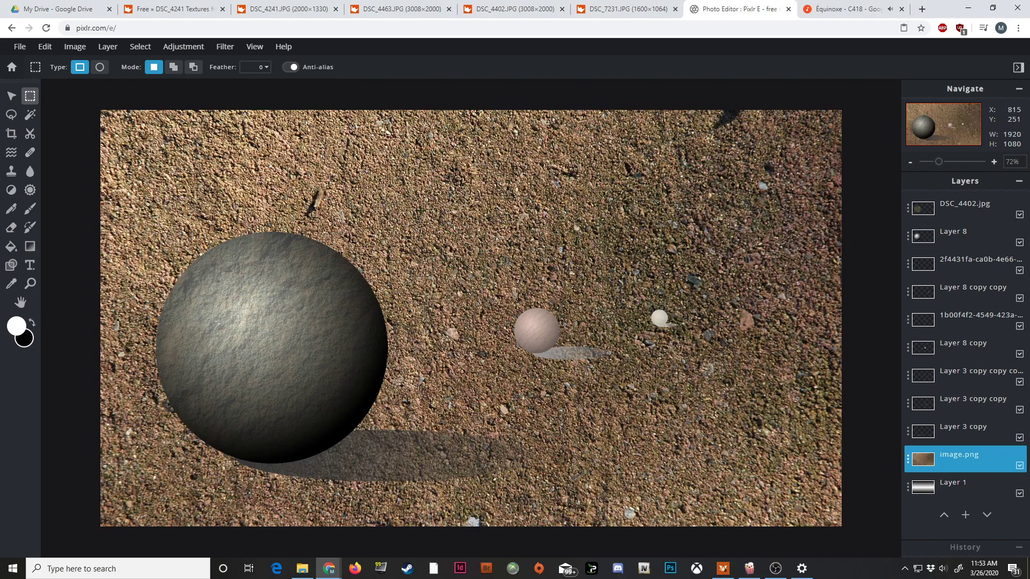
click(1019, 467)
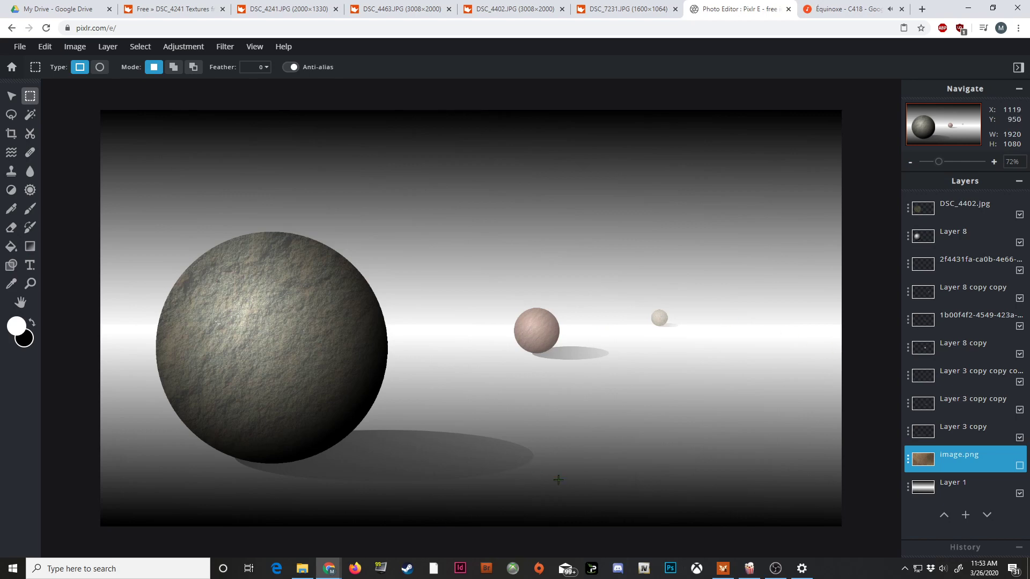
Switch to the TextureKing download page of the DSC_4241 texture in the browser
click(236, 7)
click(161, 15)
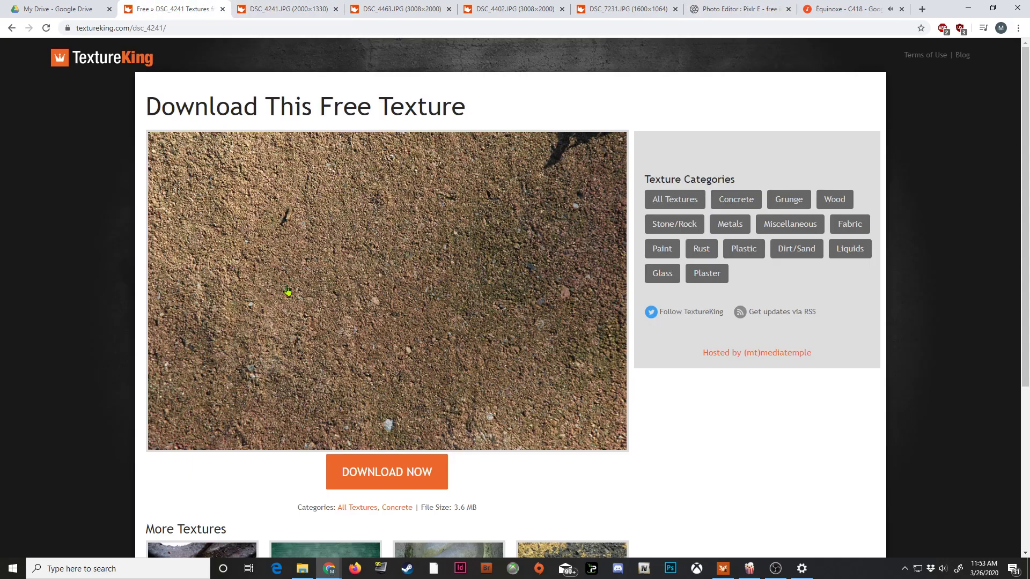
Look at the full-size DSC_4241 image, switch to Pixlr E, and make the image.png ground texture layer visible
click(279, 16)
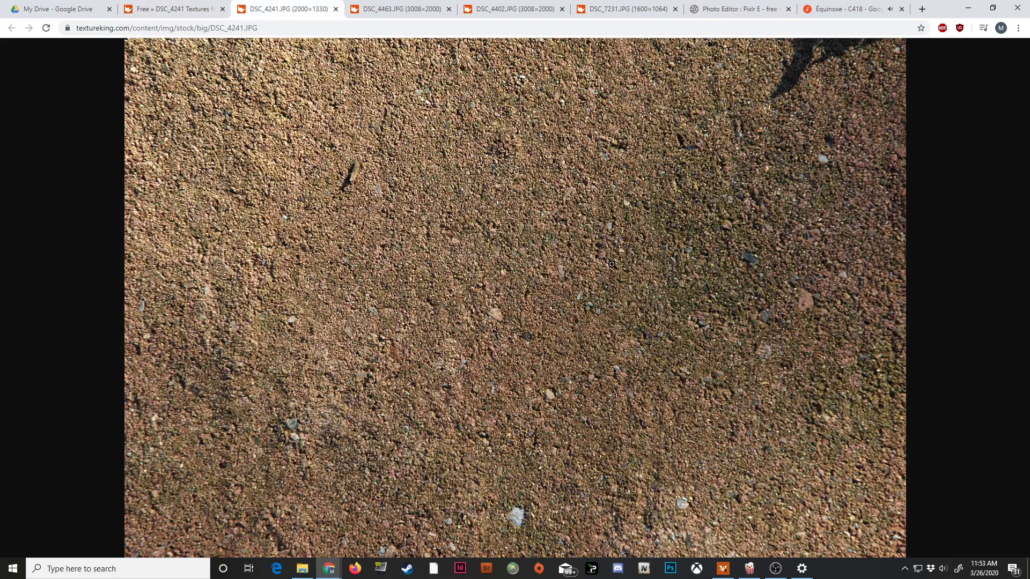
right_click(601, 245)
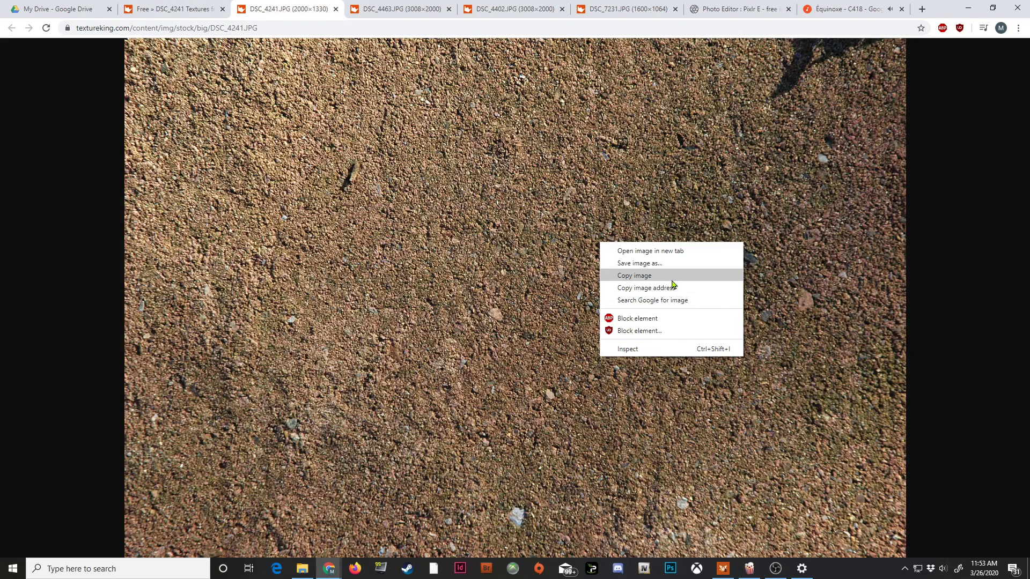
click(429, 229)
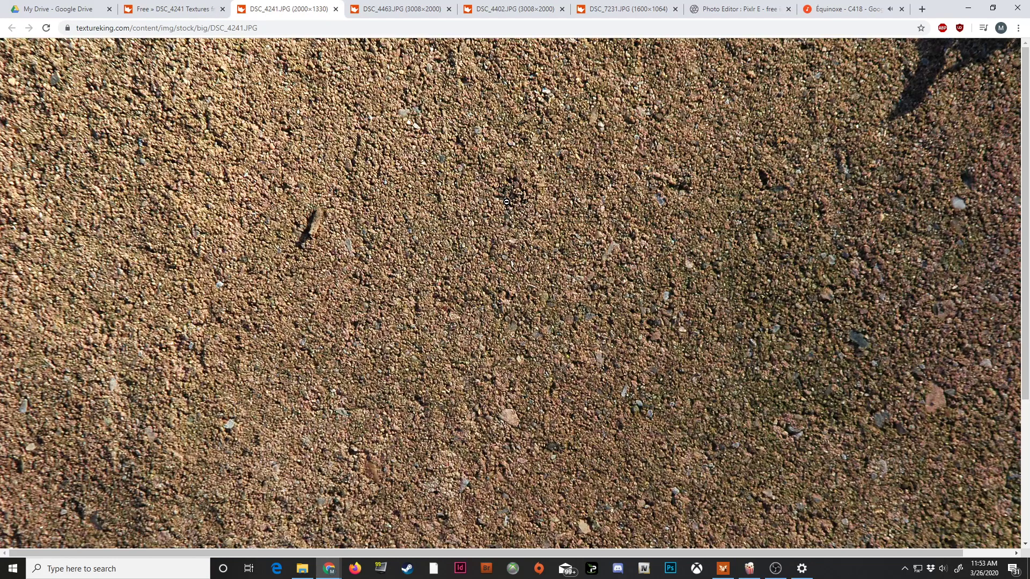
click(734, 8)
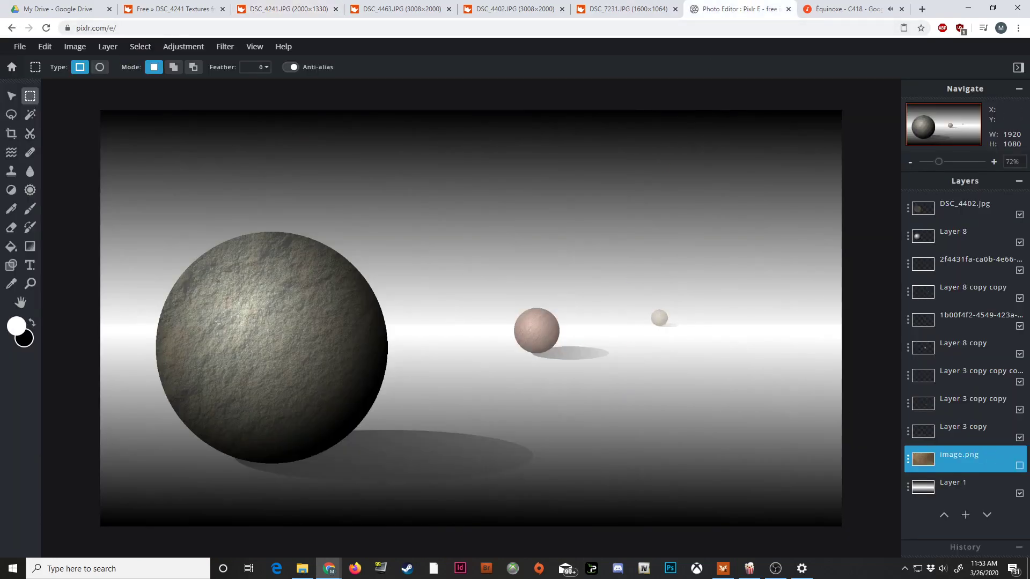
click(1019, 466)
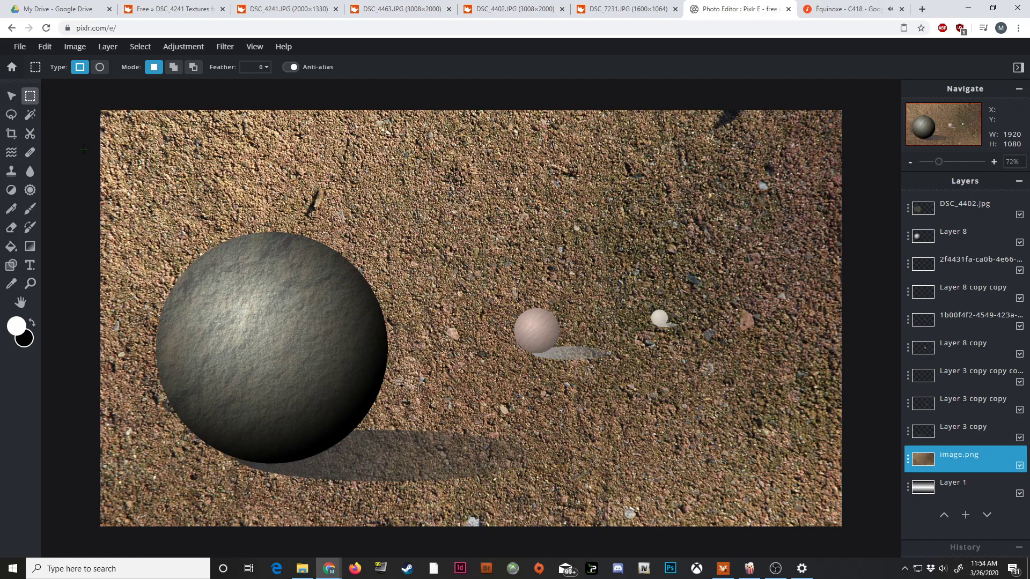
Select the image.png ground texture with the Arrange tool and enlarge it to about 1943 × 1292 px with free aspect
click(11, 95)
click(391, 182)
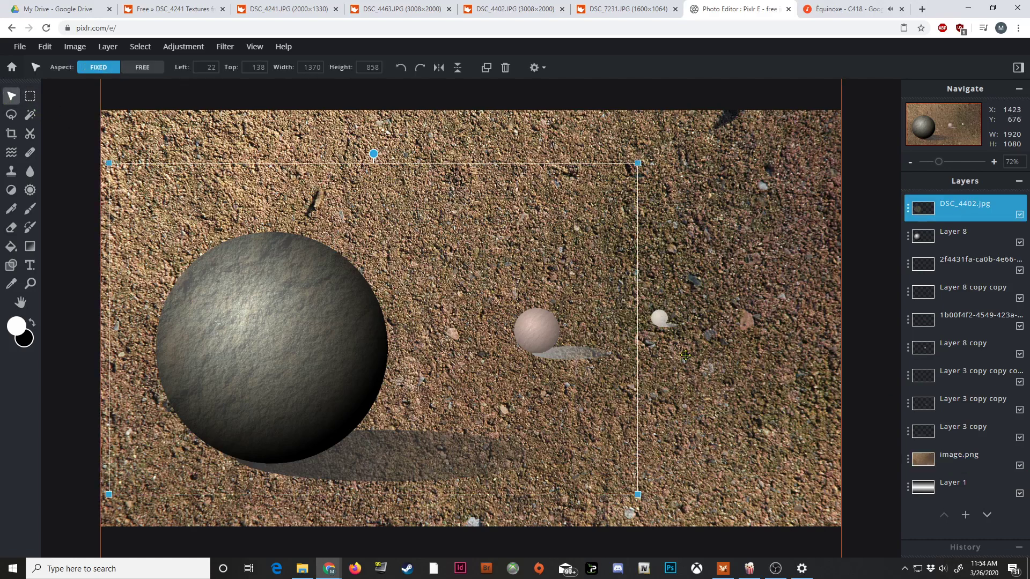
click(766, 450)
scroll(740, 481, up, 2)
scroll(740, 481, down, 3)
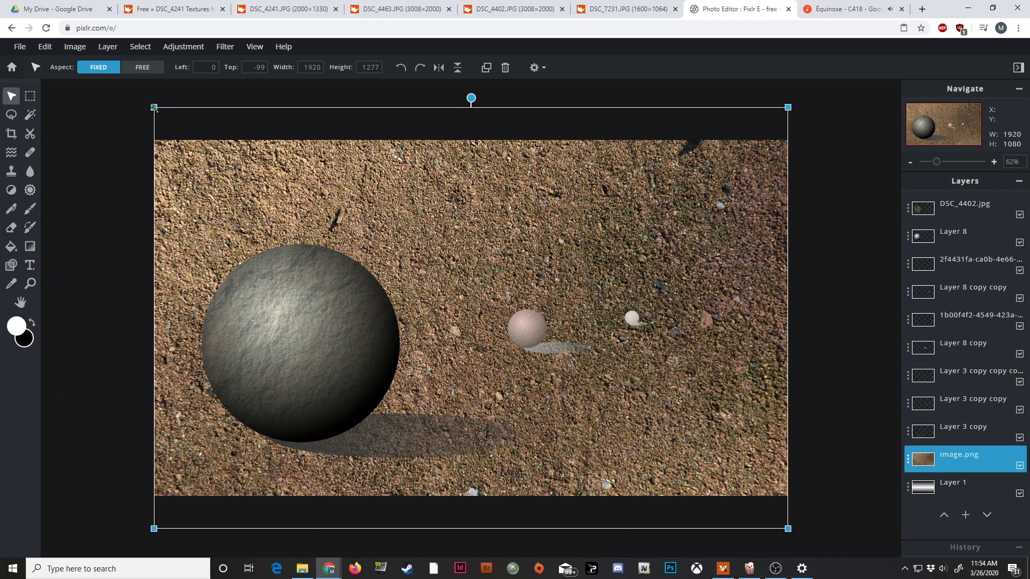
drag(154, 107, 154, 321)
drag(154, 107, 146, 172)
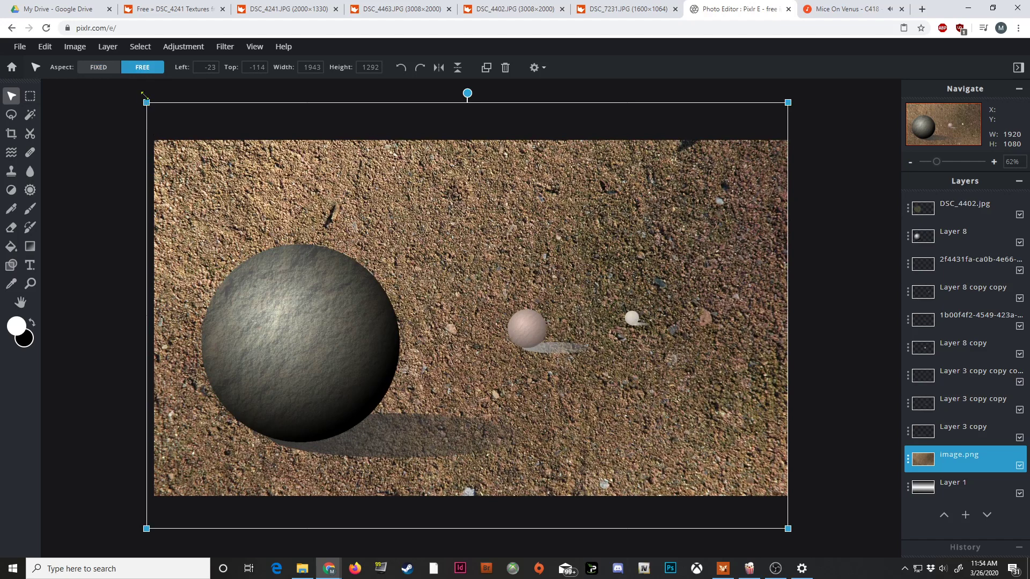
Switch the resizing aspect back and forth between Fixed and Free, leaving it on Free
click(117, 73)
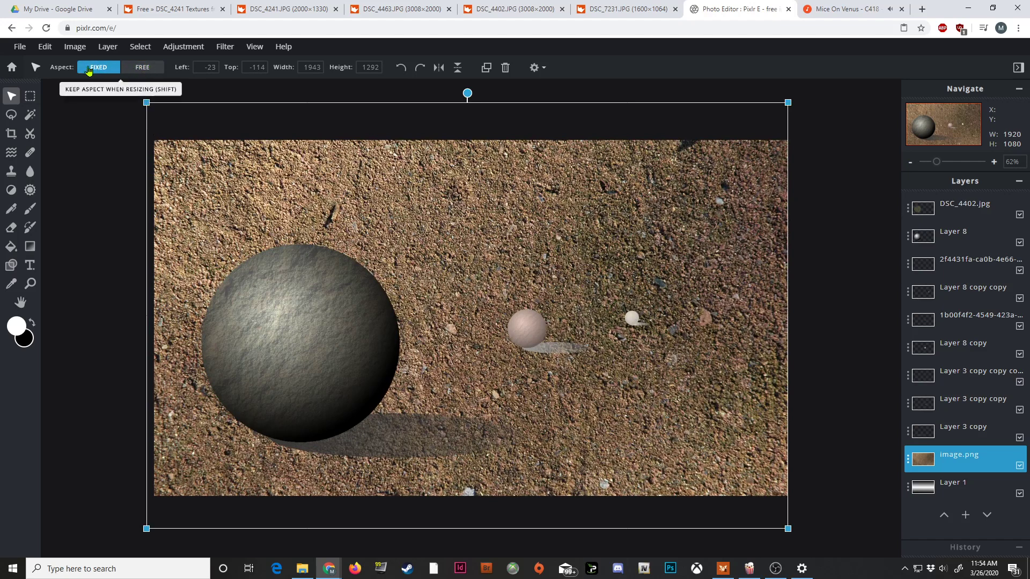
click(144, 73)
click(105, 74)
click(132, 73)
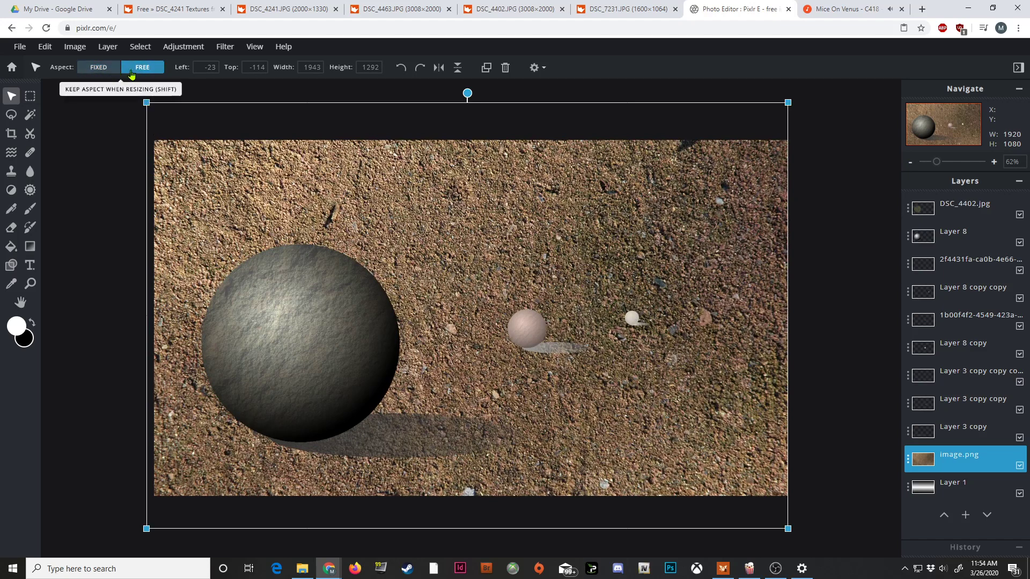
click(114, 72)
click(141, 65)
click(97, 69)
click(145, 69)
Squash and widen the ground texture to about 2081 × 627 px, with its upper edge on the horizon at 551 px
click(147, 102)
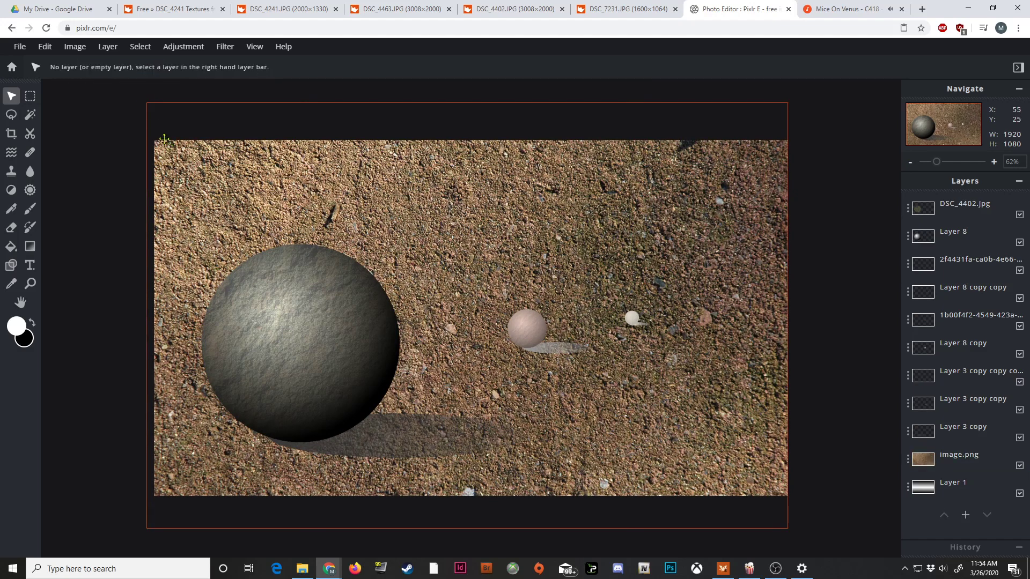
click(195, 162)
drag(147, 103, 472, 293)
drag(407, 295, 101, 322)
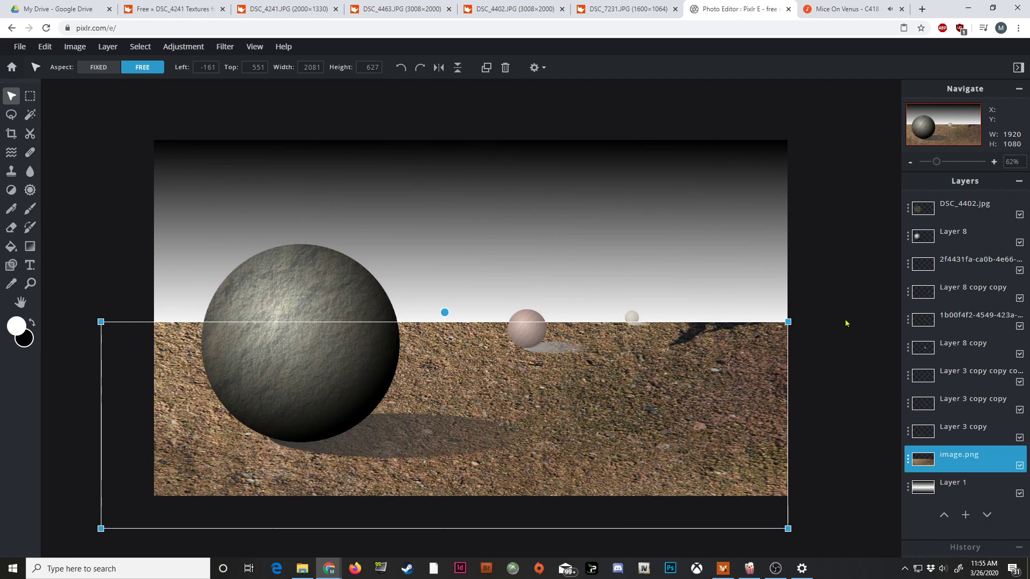
Compare the Screen, Multiply and Overlay blend modes on the image.png ground layer, settle on Screen, and close the layer settings
click(908, 464)
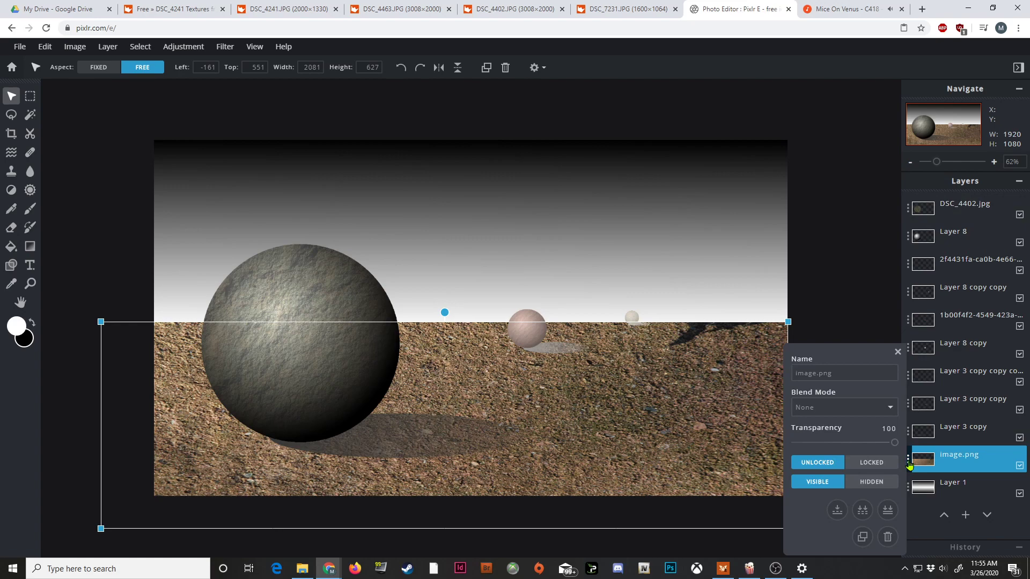
click(889, 409)
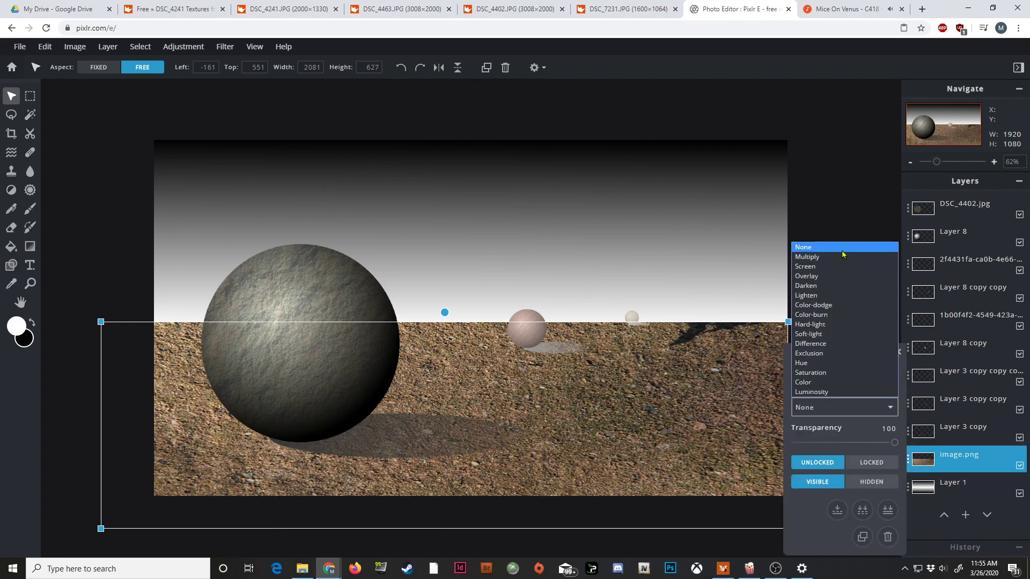
click(842, 268)
click(888, 408)
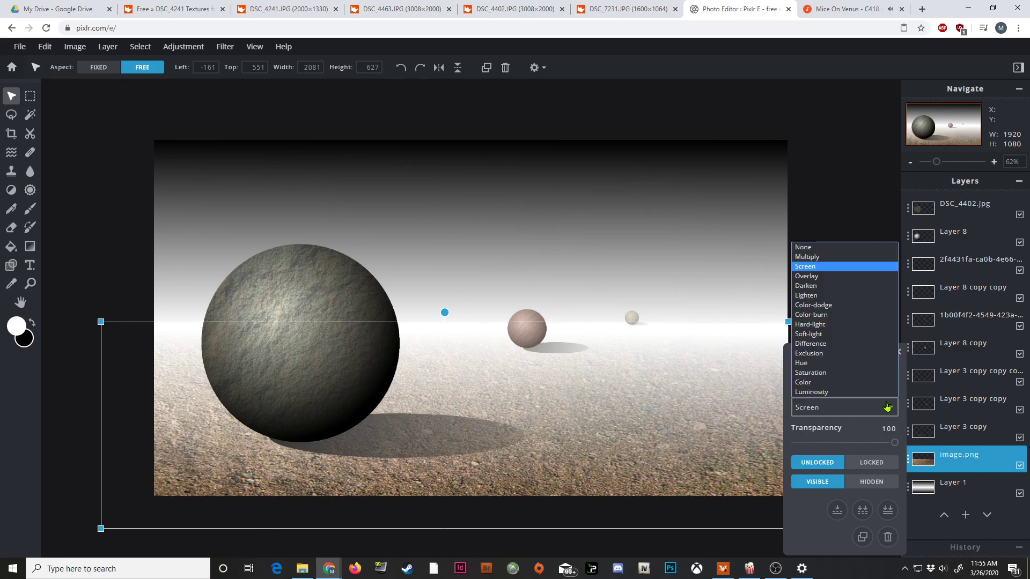
click(833, 268)
click(839, 413)
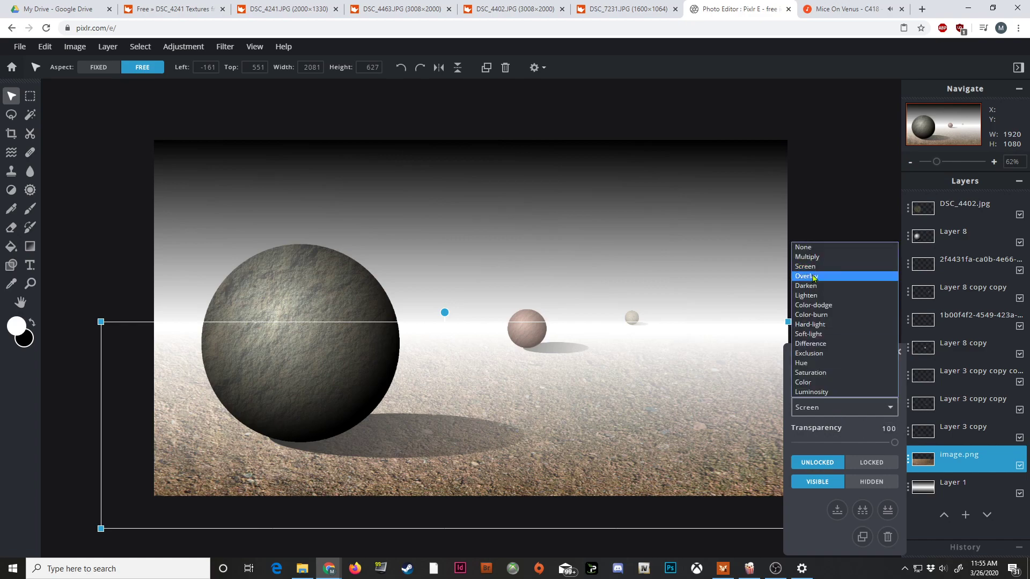
click(839, 260)
click(846, 415)
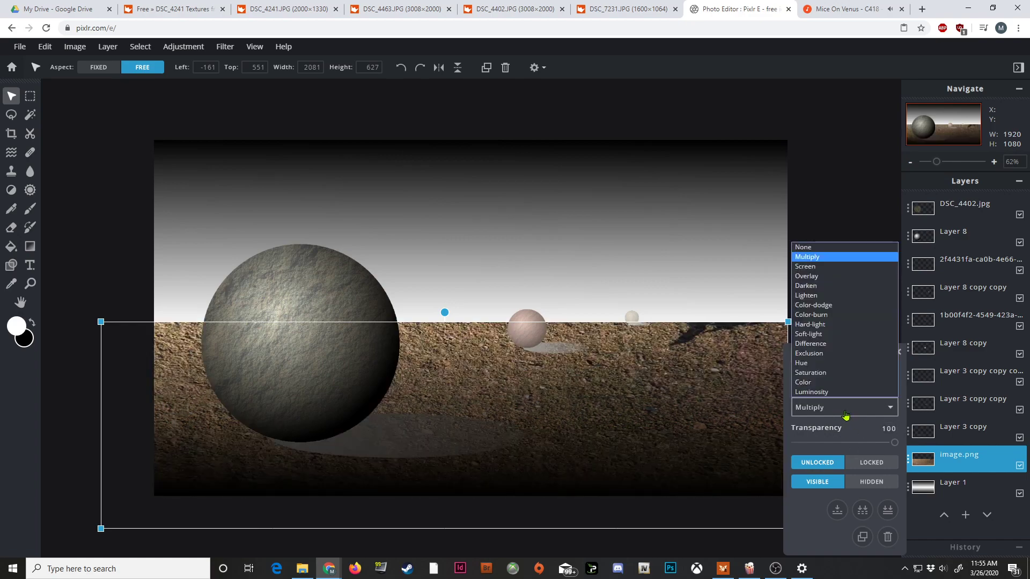
click(832, 277)
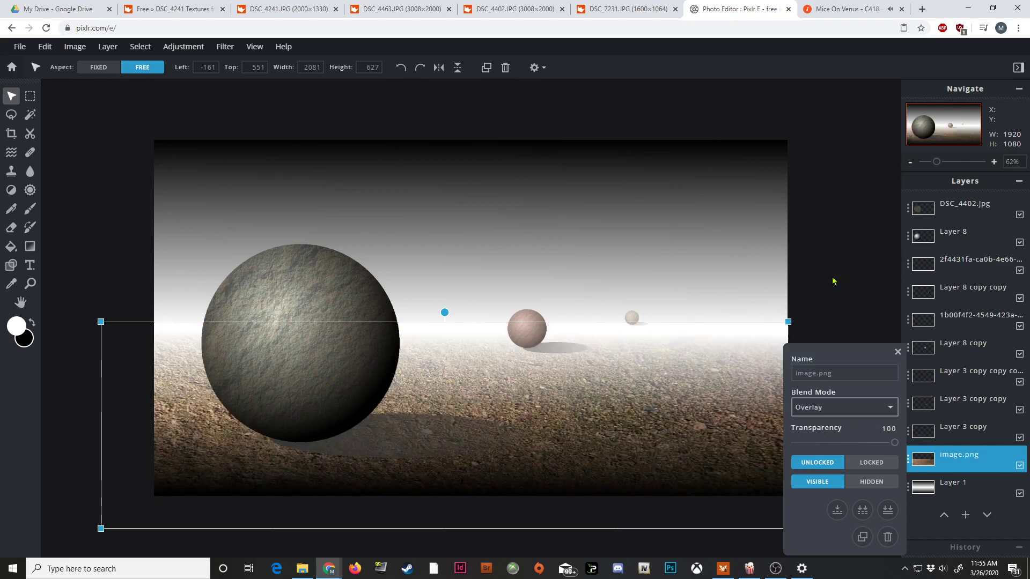
click(837, 414)
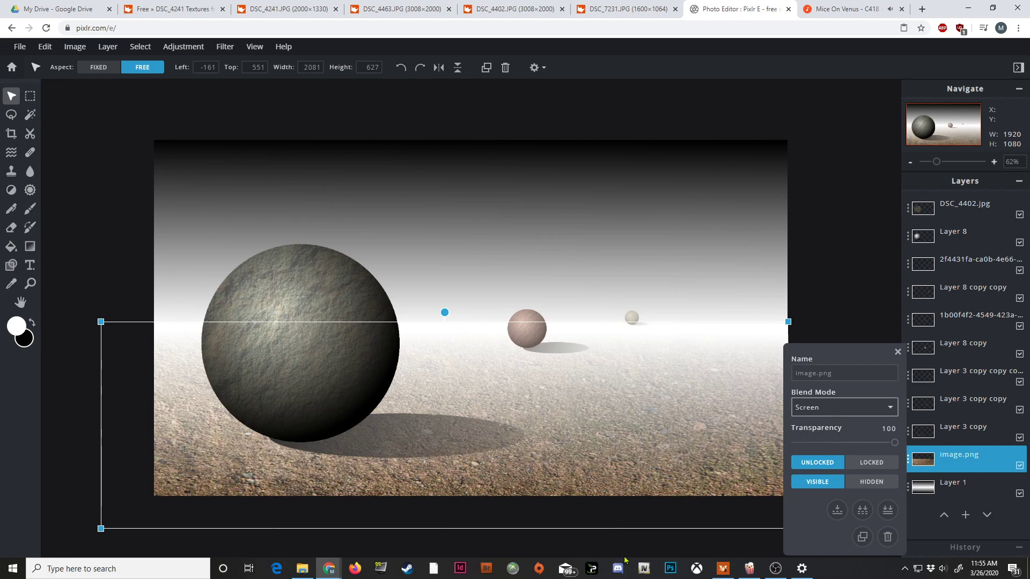
click(852, 235)
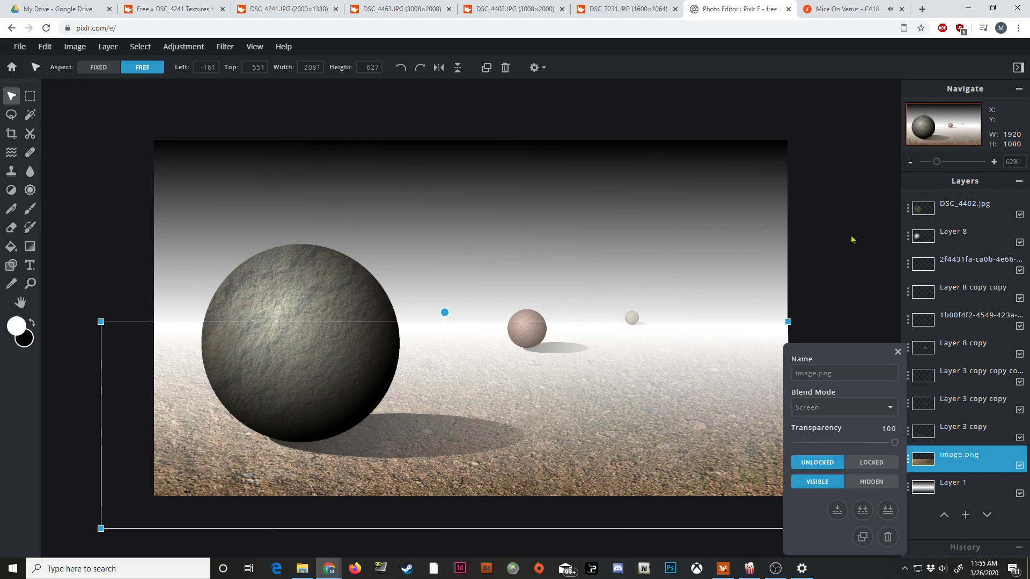
click(897, 352)
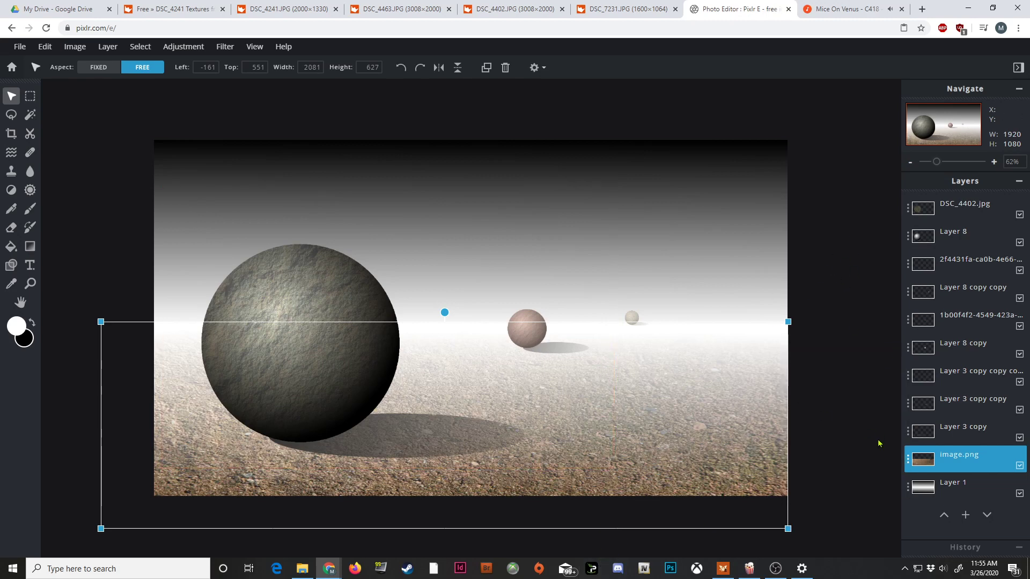
Reduce the image.png ground layer's transparency to 35 and deselect the layer
click(907, 458)
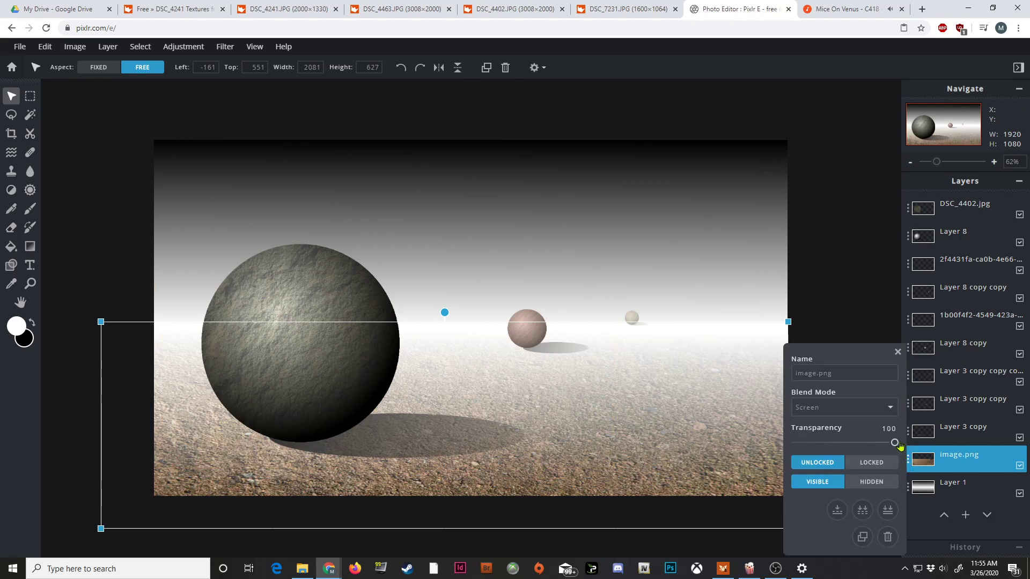
drag(900, 446, 830, 446)
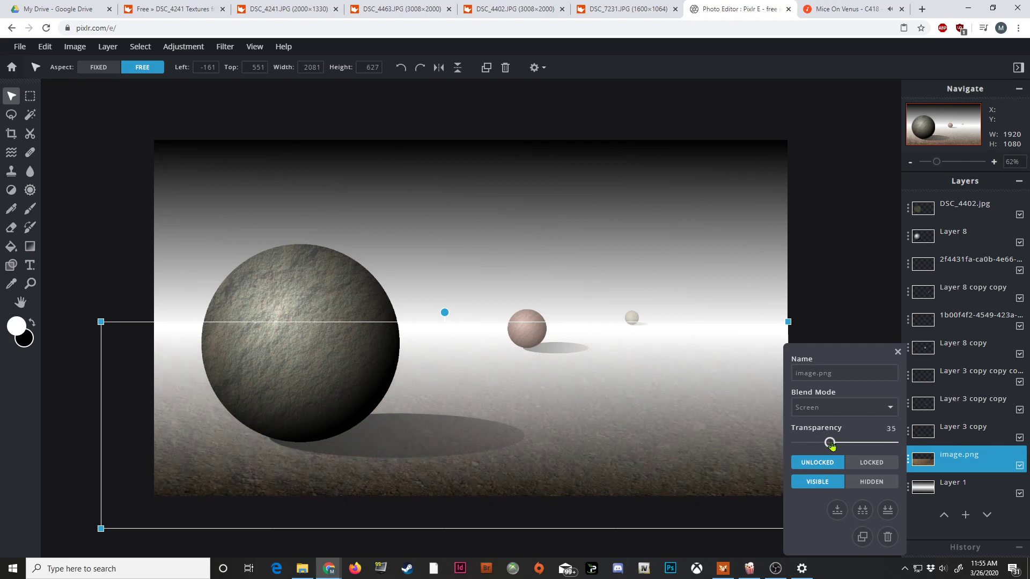
click(834, 224)
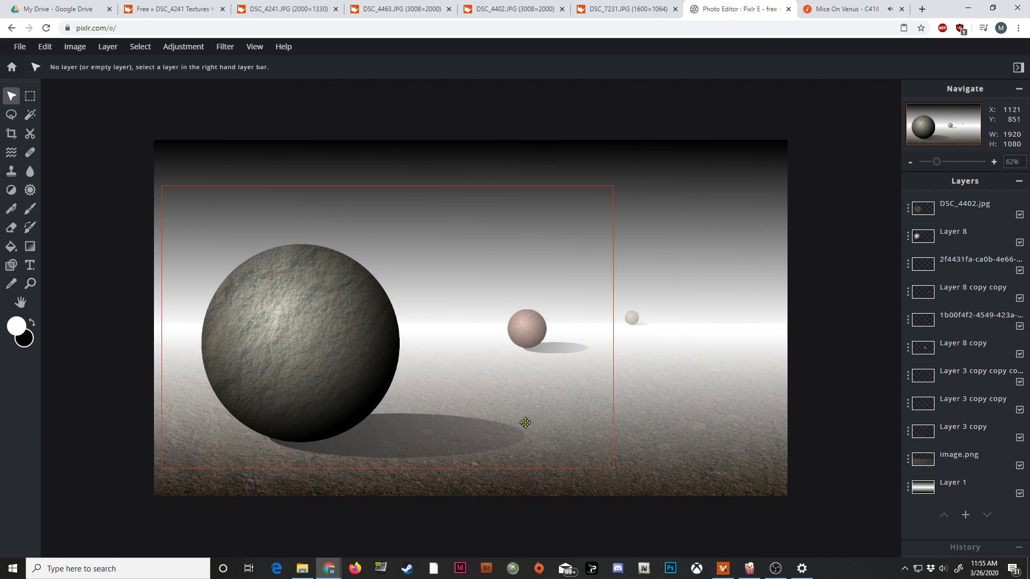
Examine the textured spheres and the ground up close and as a whole
click(30, 283)
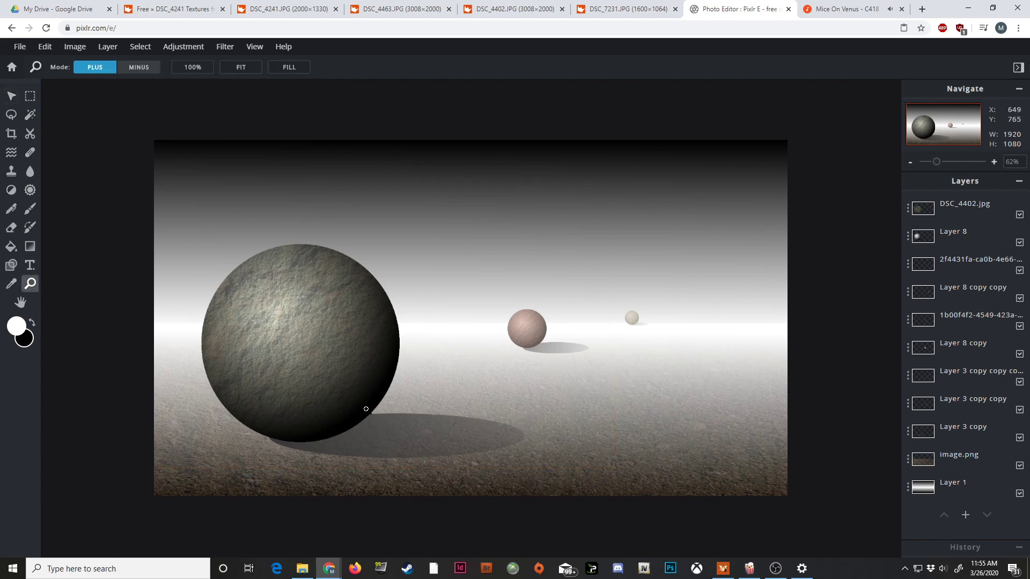
click(378, 403)
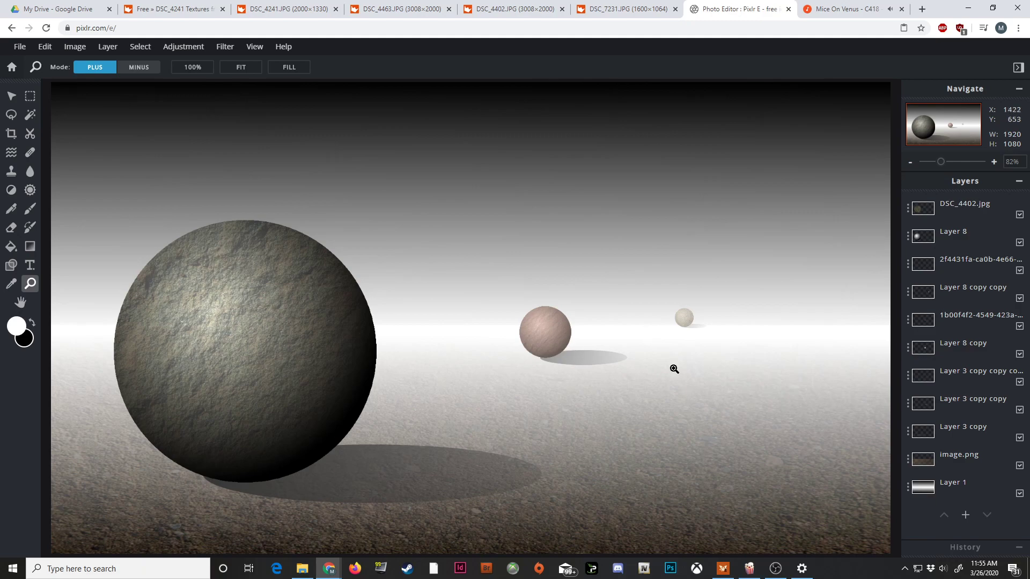
scroll(673, 368, up, 2)
scroll(670, 355, down, 3)
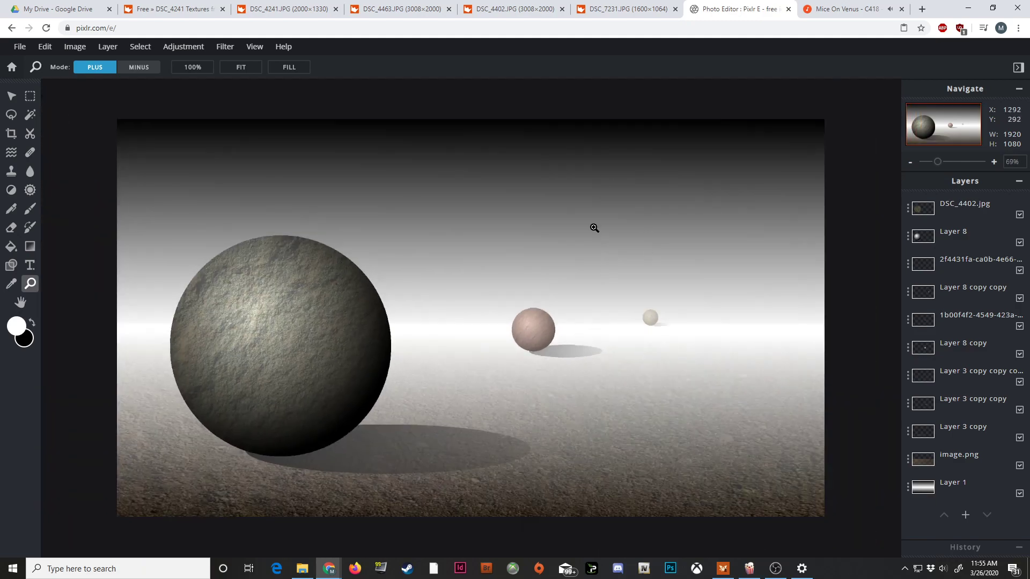
scroll(592, 228, up, 1)
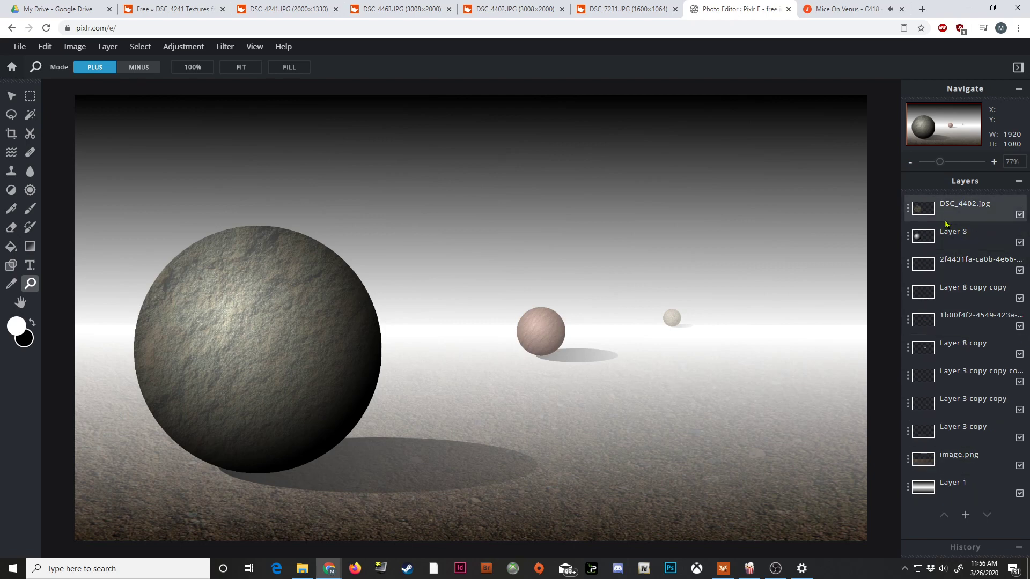
Go down the layer stack one layer at a time, from DSC_4402.jpg through the sphere layers to the Layer 3 copies
click(992, 212)
click(982, 242)
click(975, 256)
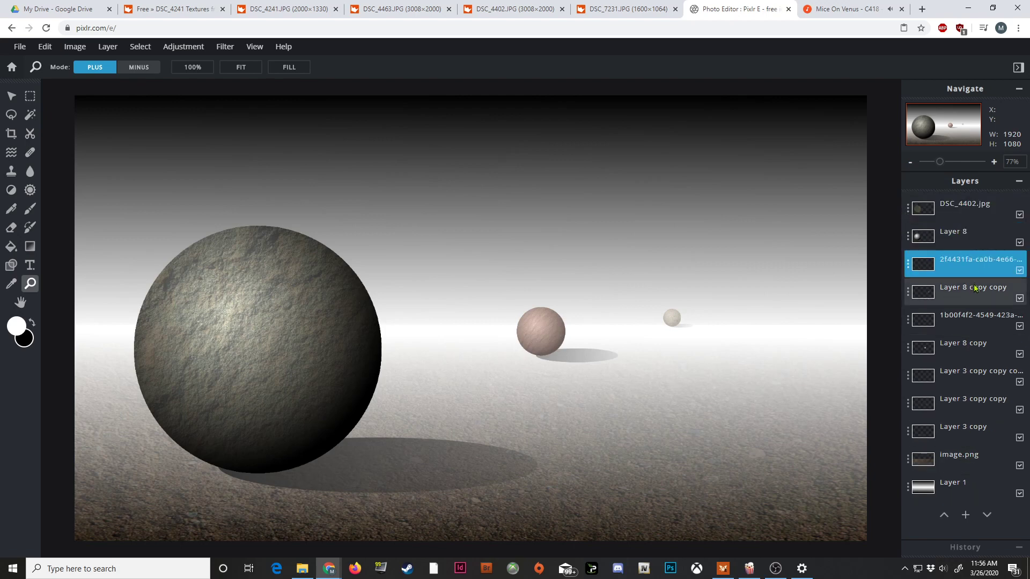
click(969, 292)
click(970, 318)
click(969, 346)
click(964, 374)
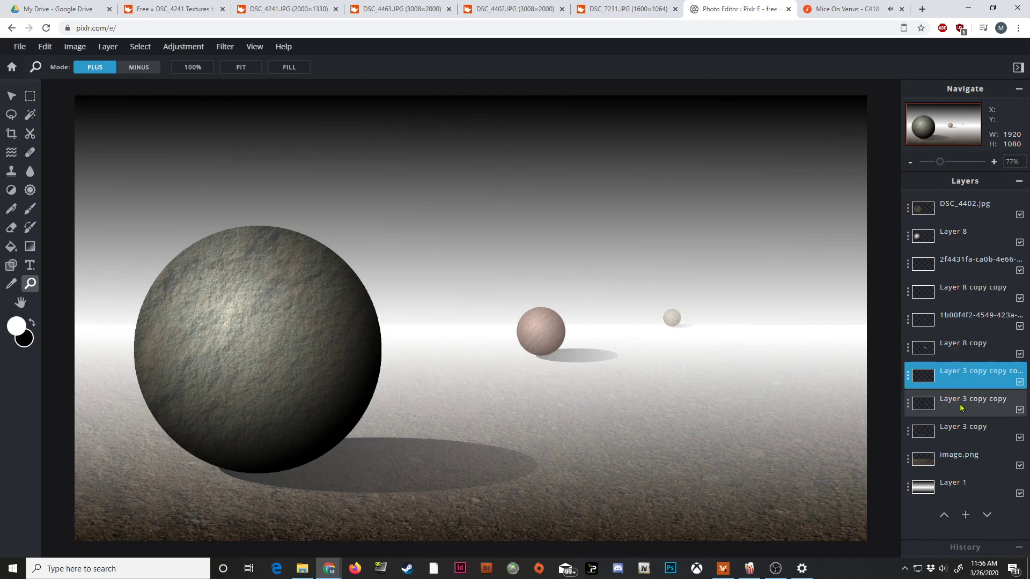